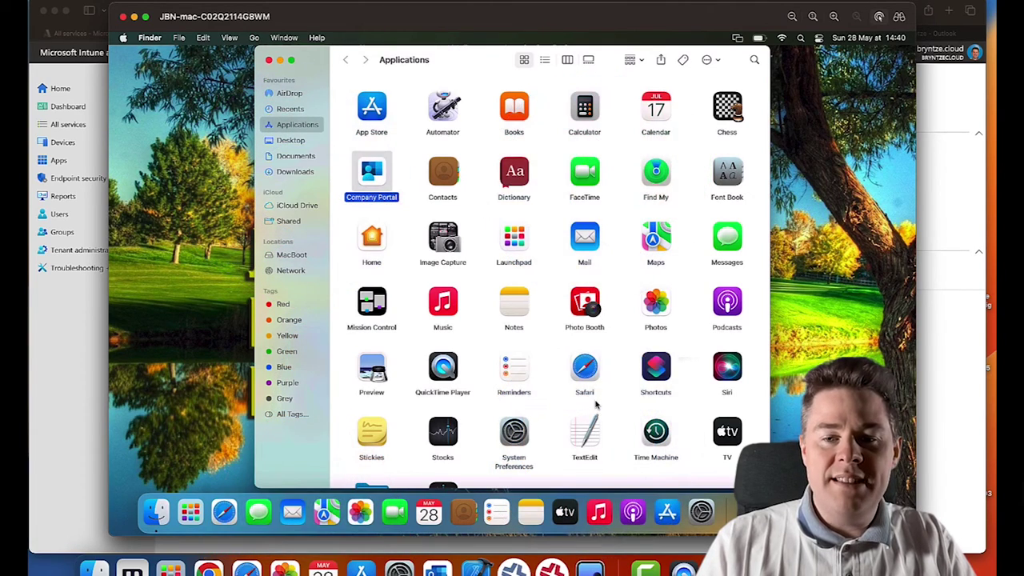
scroll(596, 406, down, 3)
scroll(592, 407, up, 3)
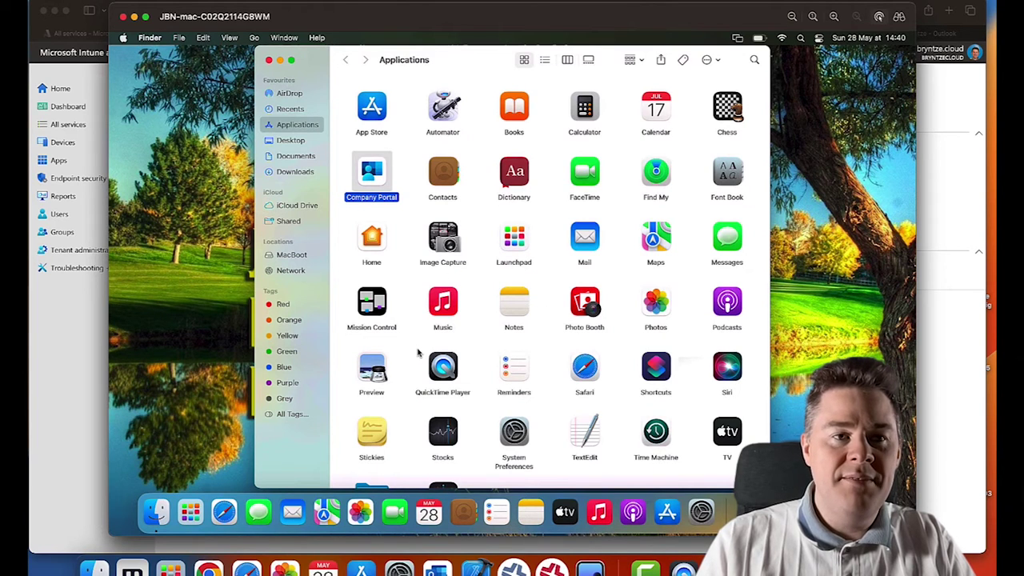
Step: Switch to the Microsoft Intune admin center and open the list of macOS apps
click(70, 458)
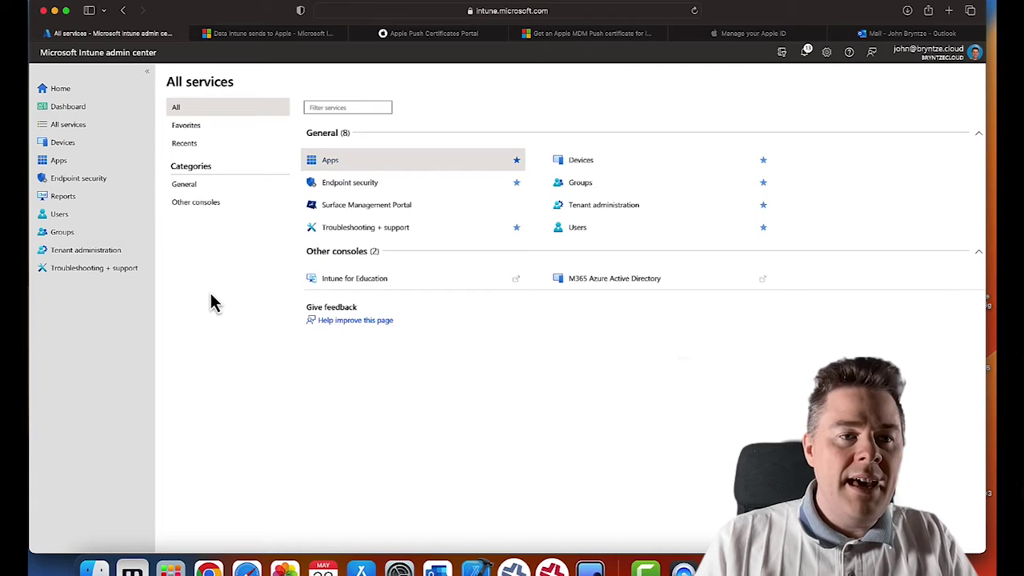
click(56, 162)
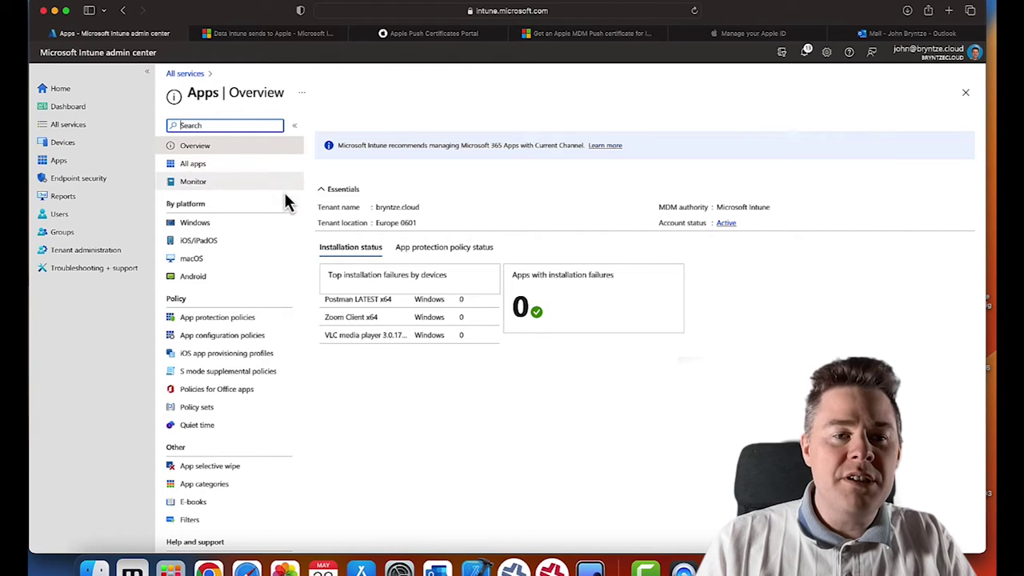
click(191, 264)
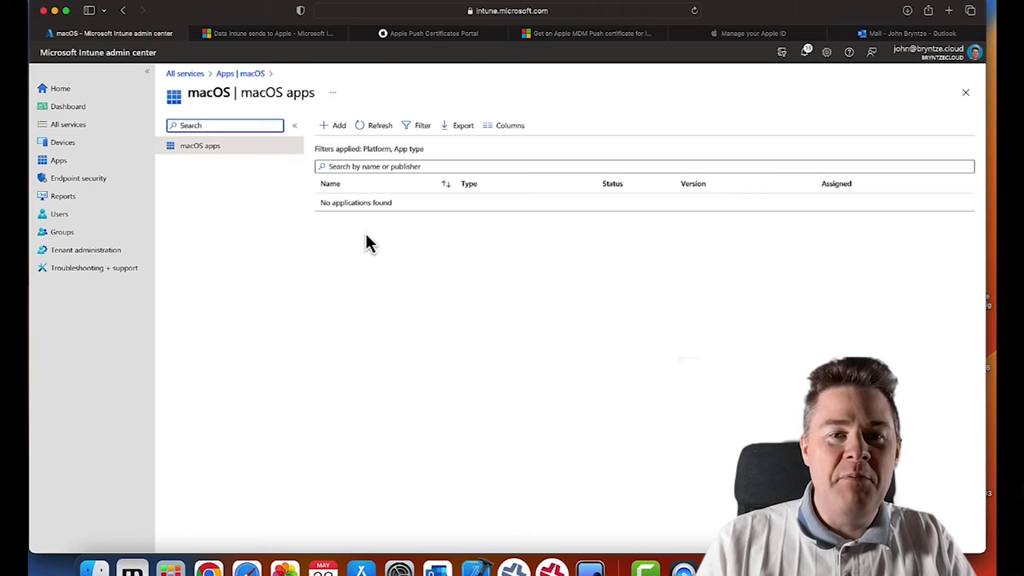
Step: Start adding a new macOS app with Microsoft 365 Apps for macOS as the app type
click(335, 133)
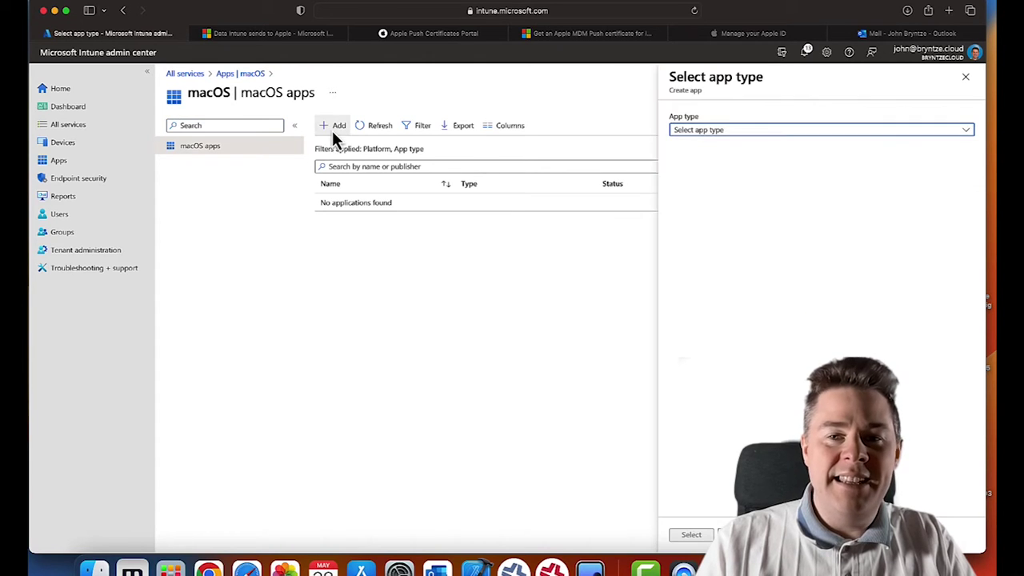
click(720, 138)
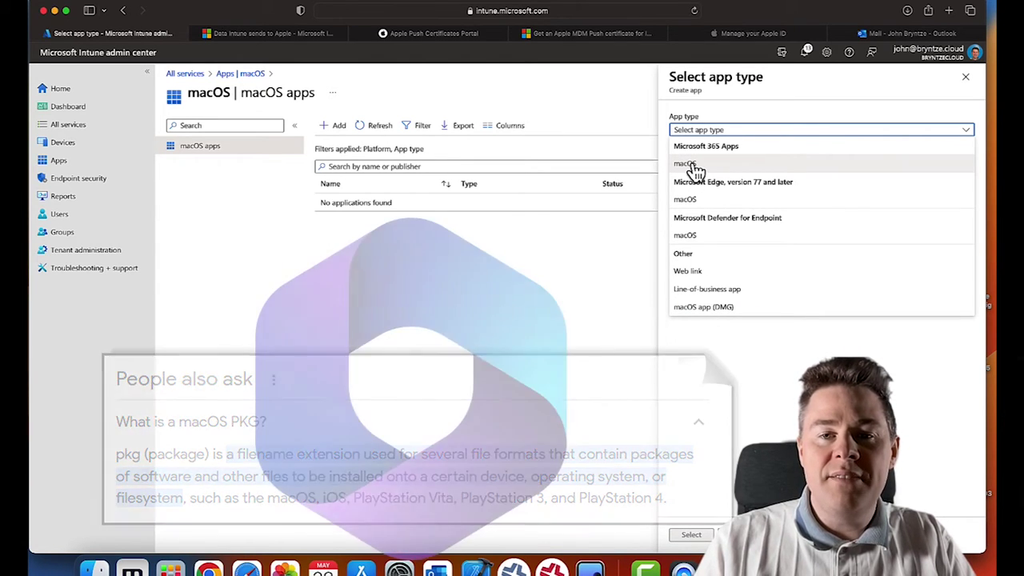
click(691, 166)
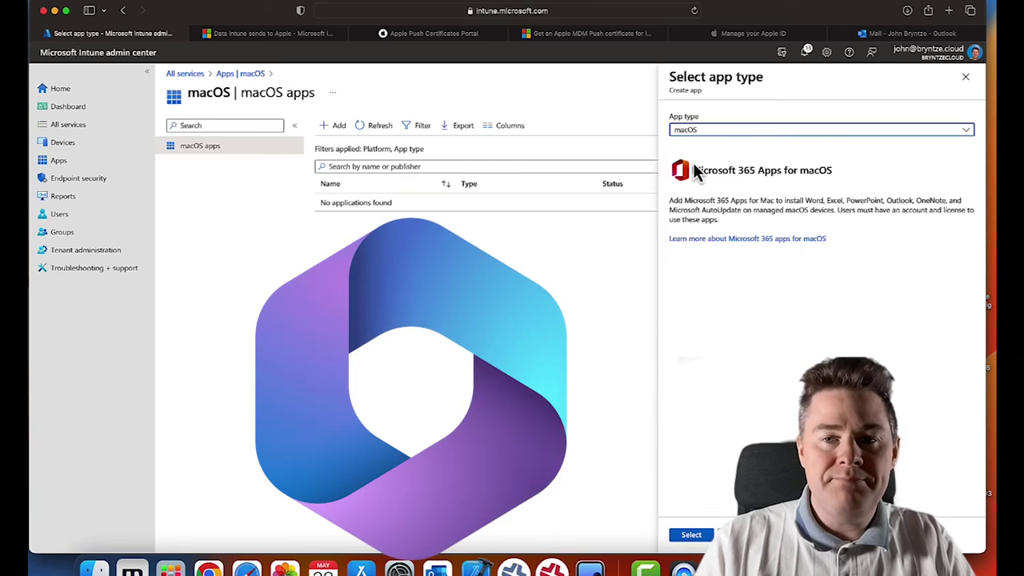
click(692, 536)
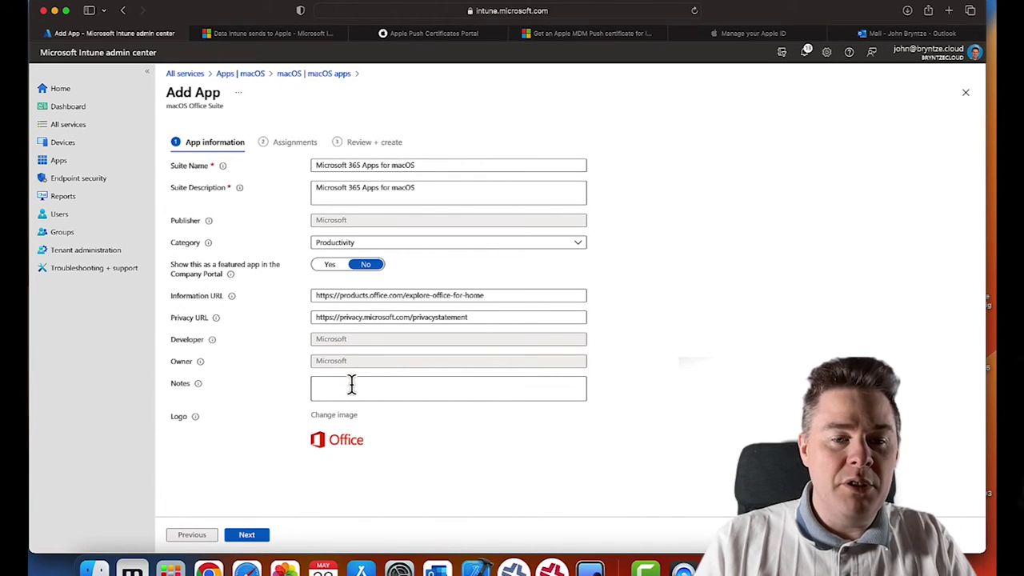
Step: Accept the default suite information and assign the Microsoft 365 suite as required to the group JBN - All macOS Devices
click(248, 536)
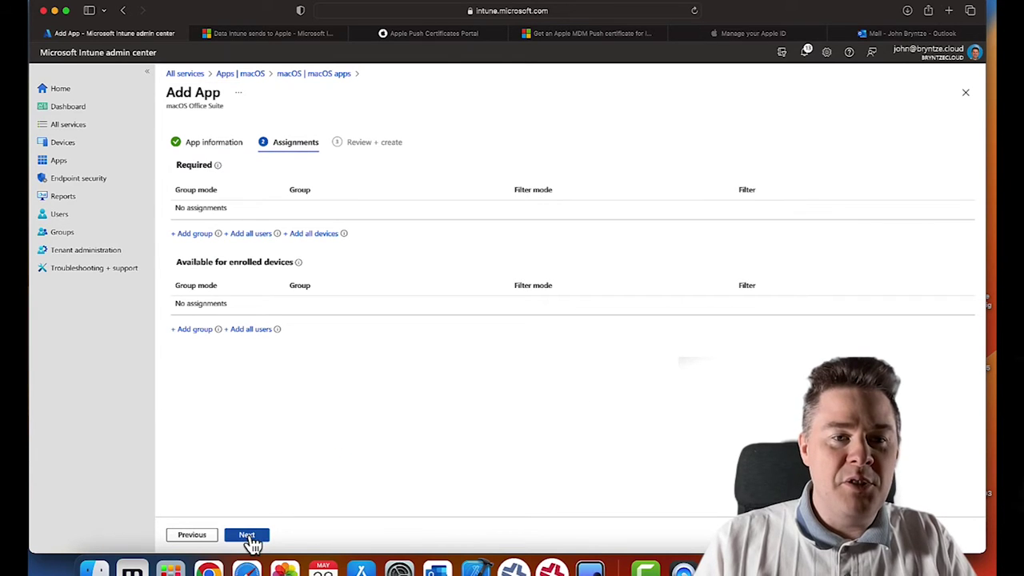
click(195, 236)
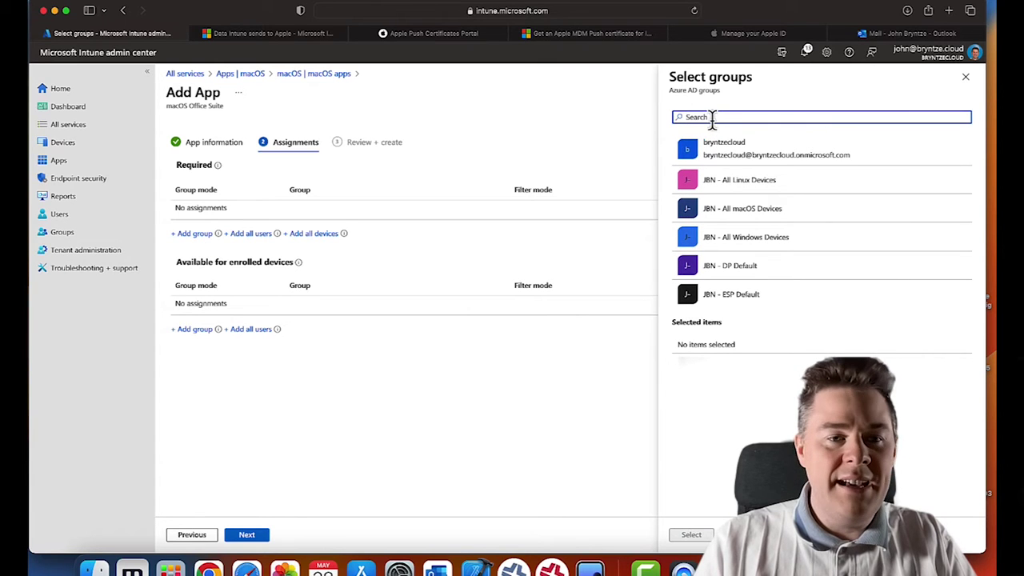
text(mac)
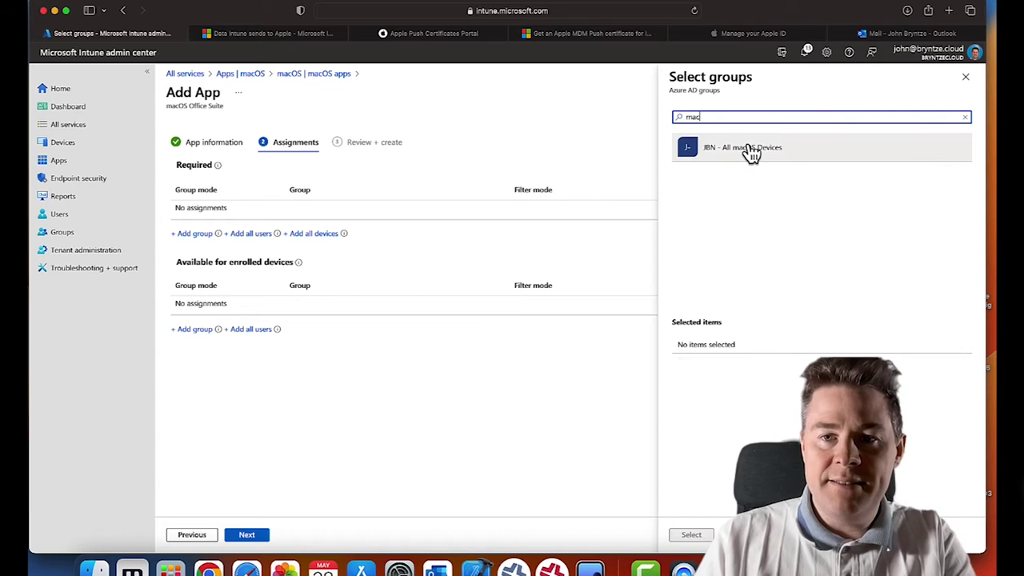
click(726, 150)
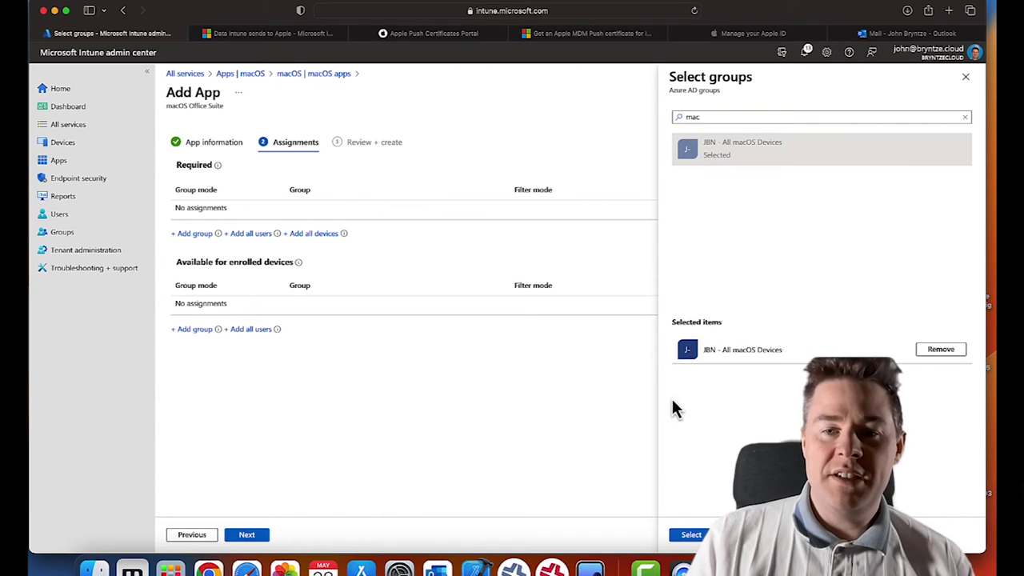
click(688, 534)
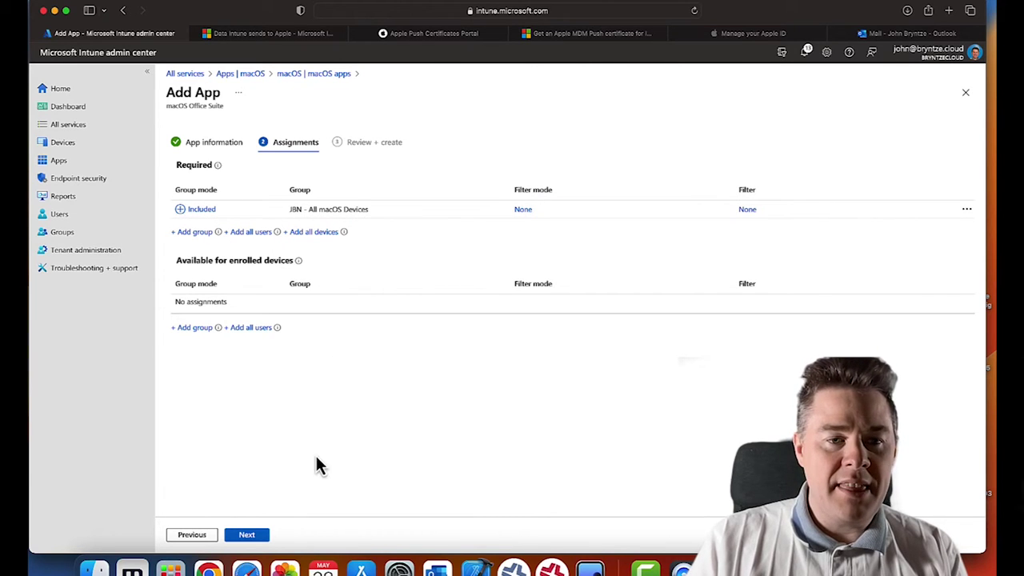
Step: Review and create the Microsoft 365 Apps for macOS app, and return to the macOS apps list
click(247, 535)
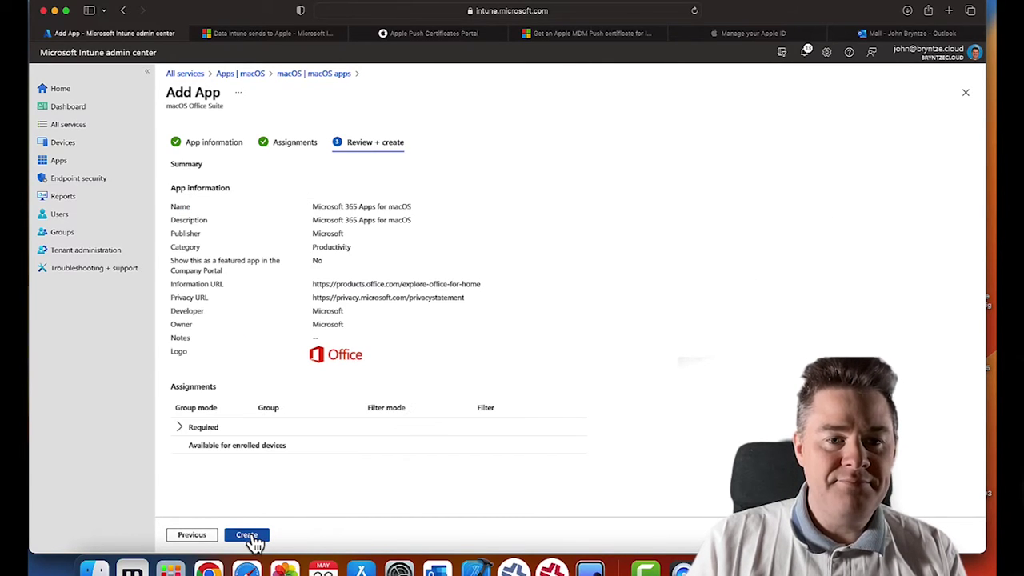
click(250, 536)
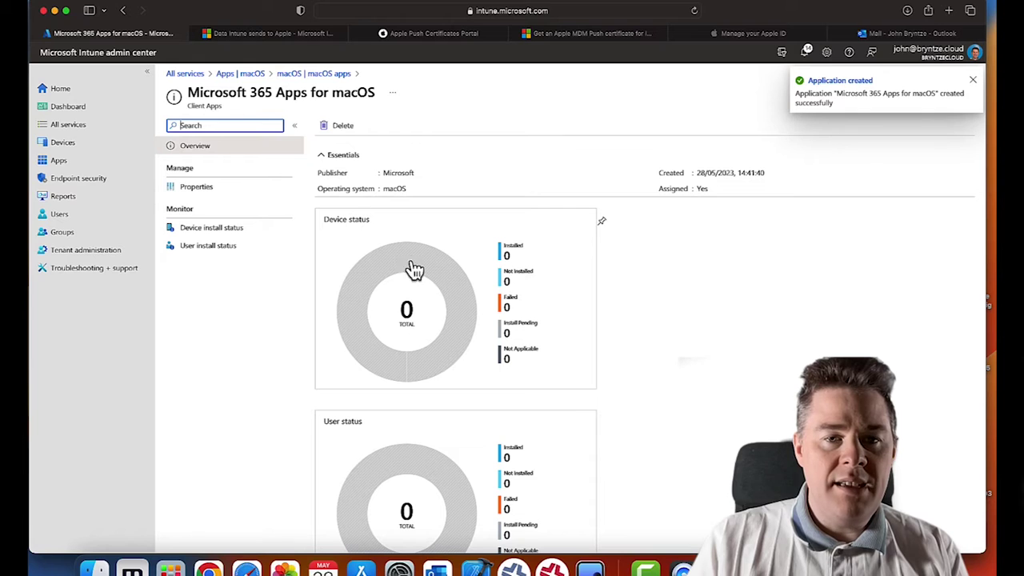
click(292, 74)
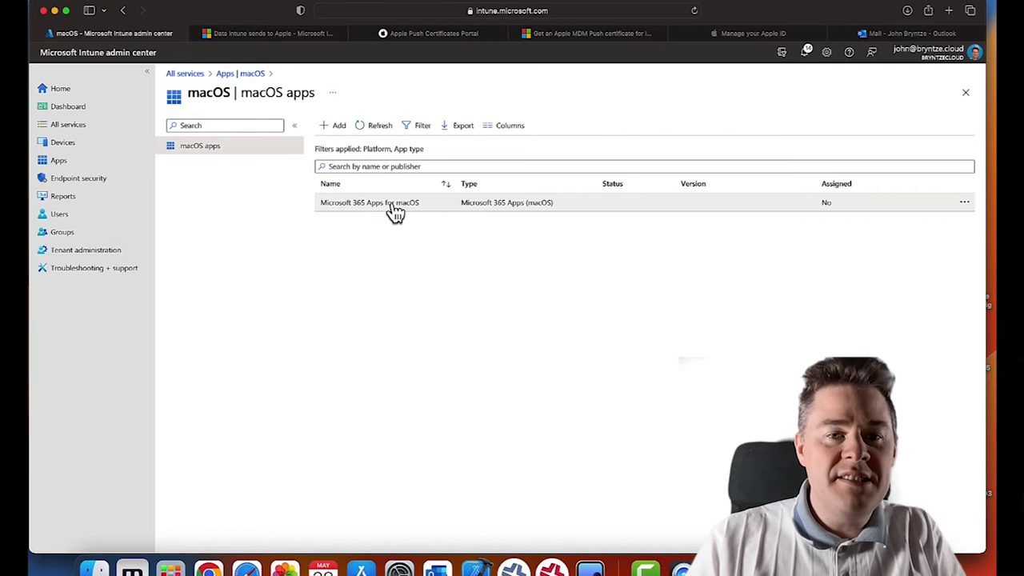
Step: Start adding another macOS app with Microsoft Edge, version 77 and later for macOS as the app type
click(339, 130)
click(780, 143)
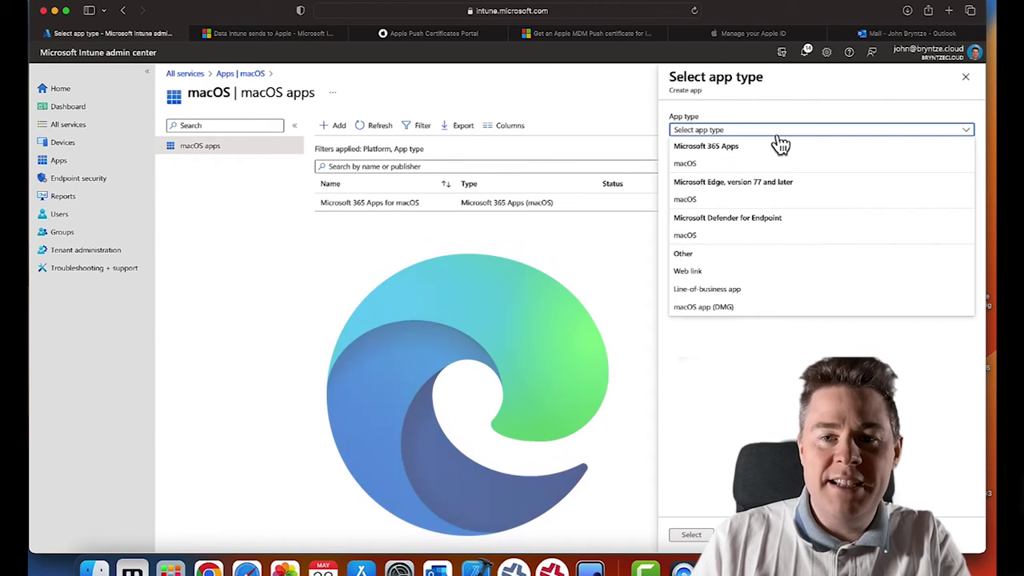
click(698, 200)
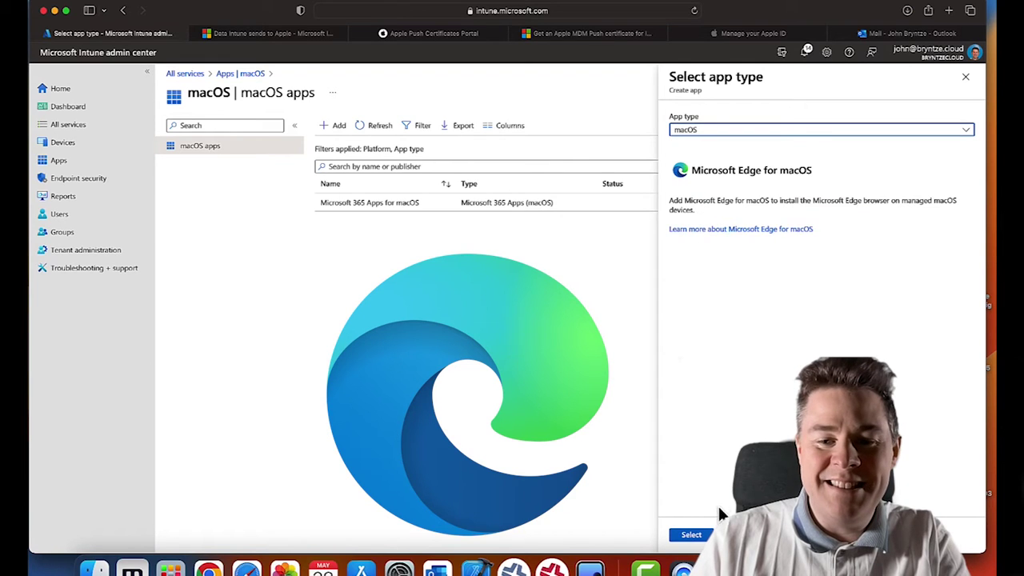
click(691, 536)
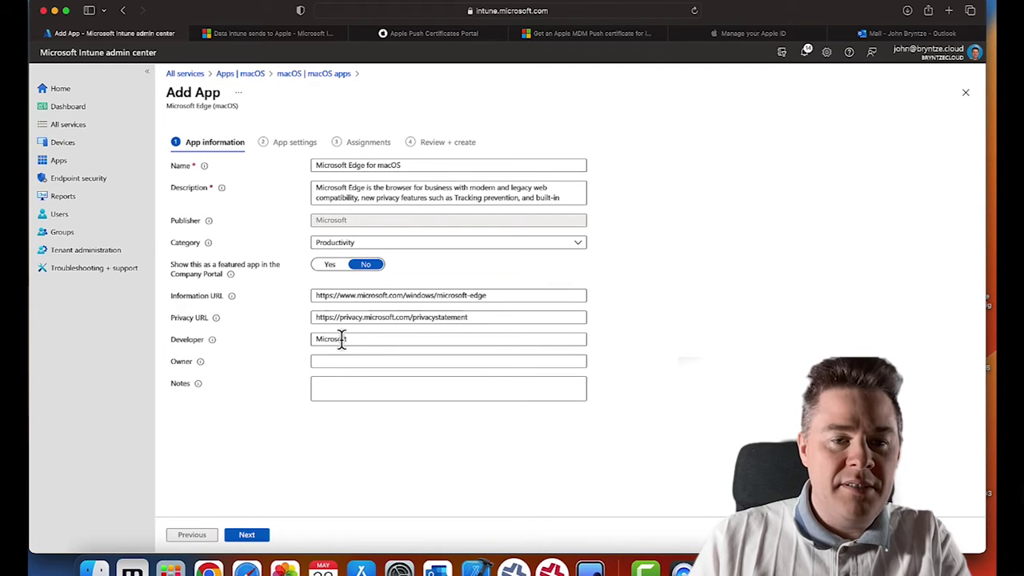
Step: Accept the default Edge app information and keep the release channel set to Stable
click(264, 534)
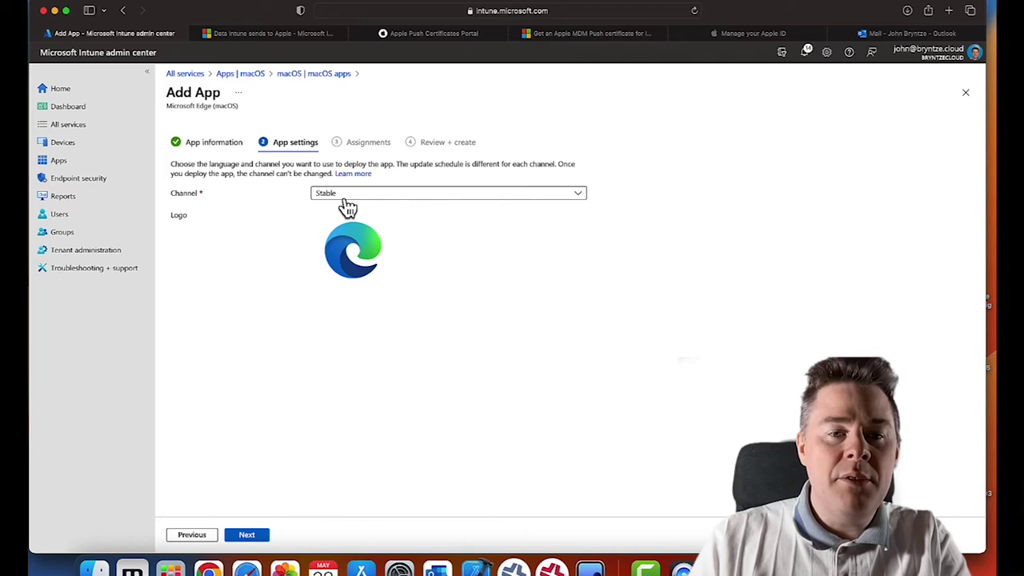
click(344, 196)
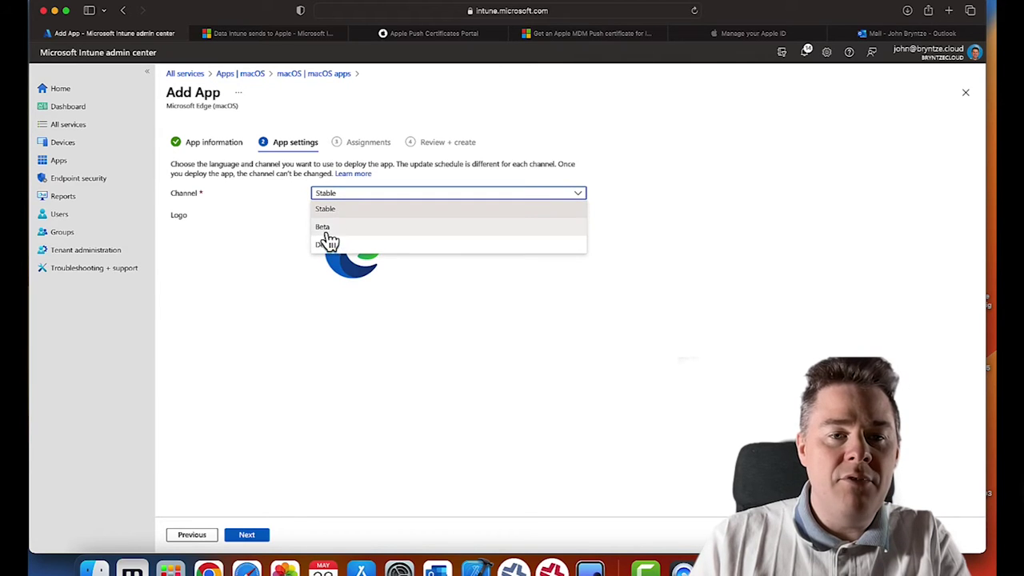
click(331, 212)
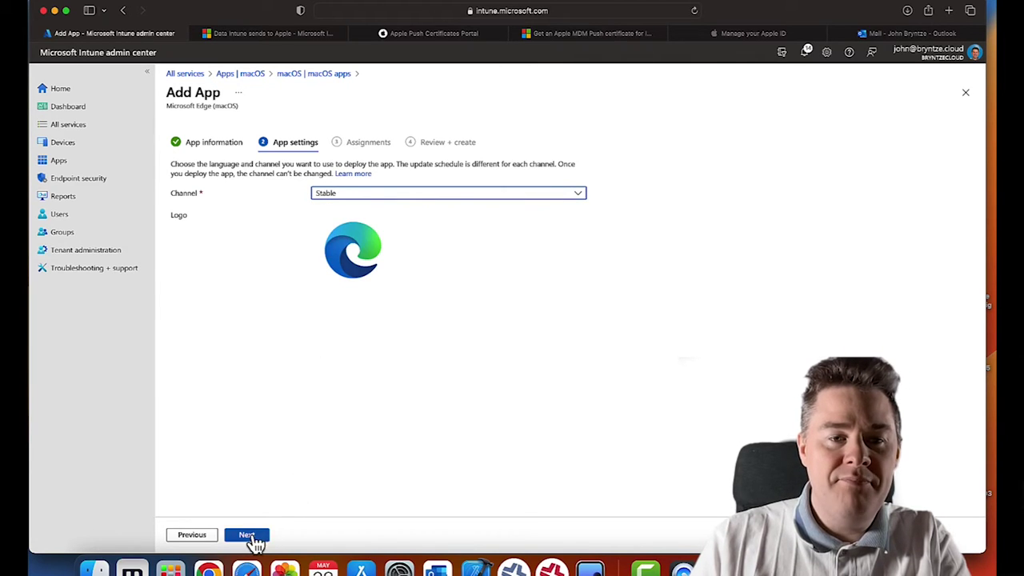
click(248, 535)
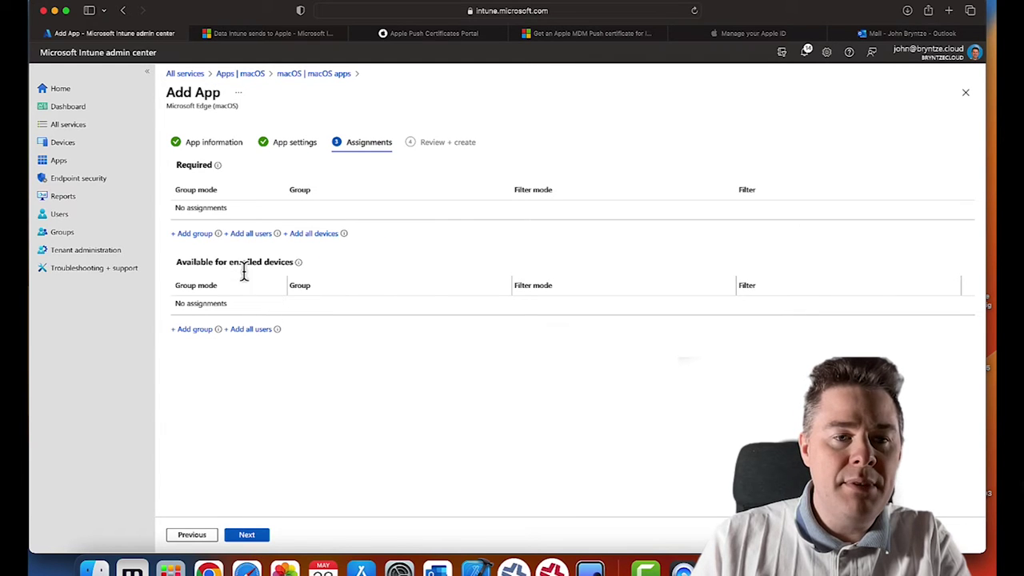
Step: Assign Microsoft Edge for macOS as required to the group JBN - All macOS Devices
click(195, 237)
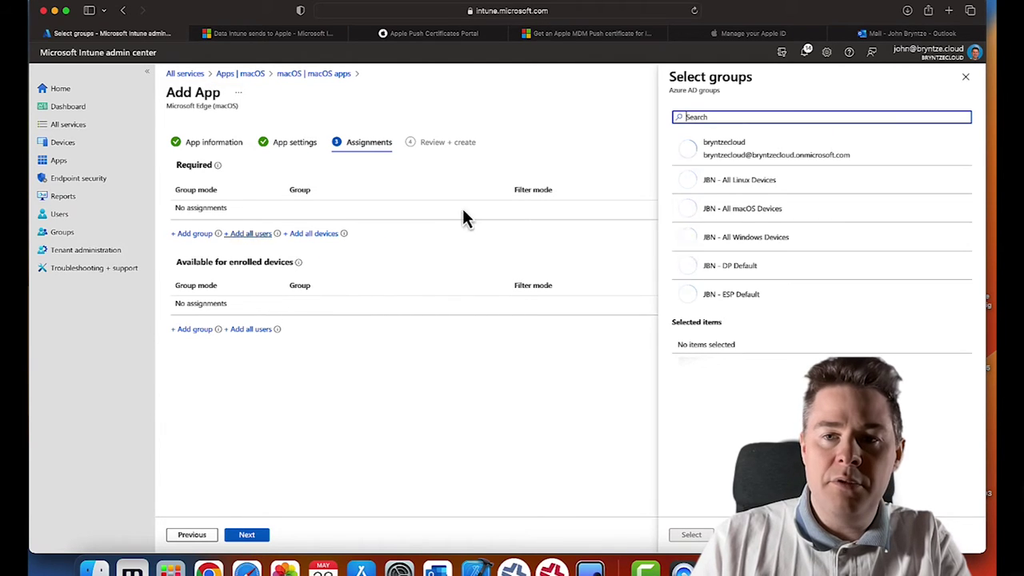
click(742, 211)
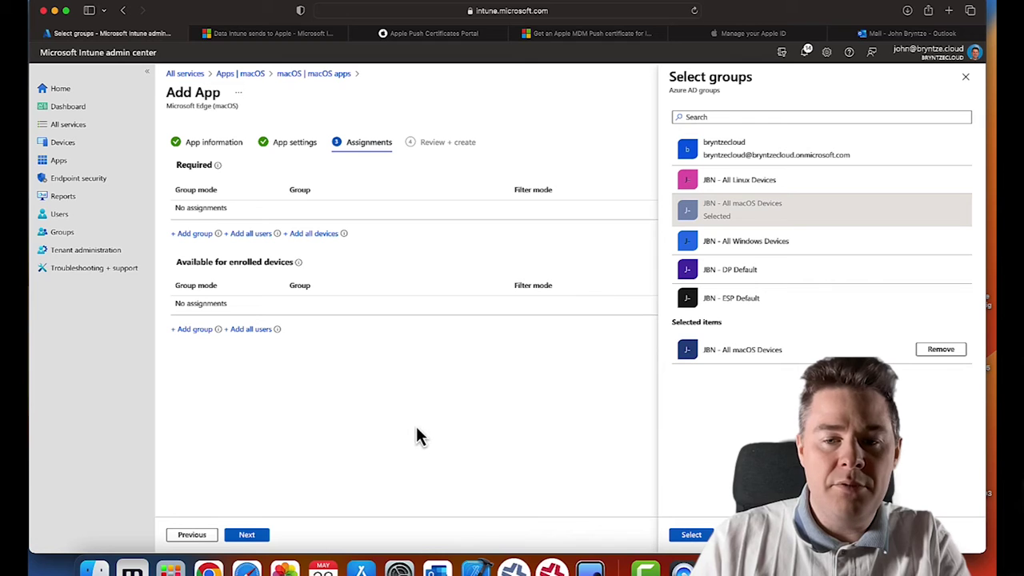
click(690, 535)
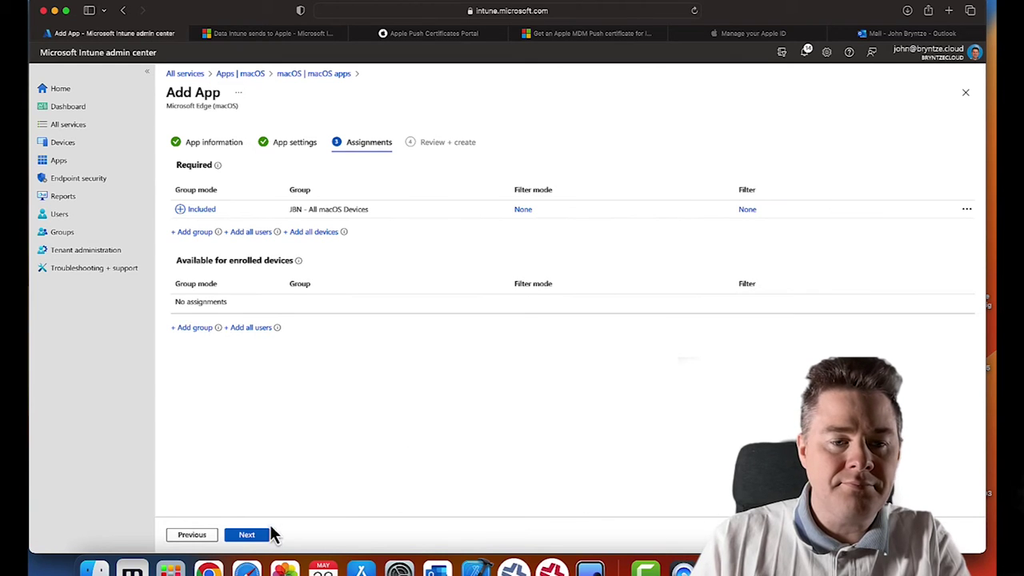
Step: Review and create the Microsoft Edge for macOS app, and return to the macOS apps list
click(247, 535)
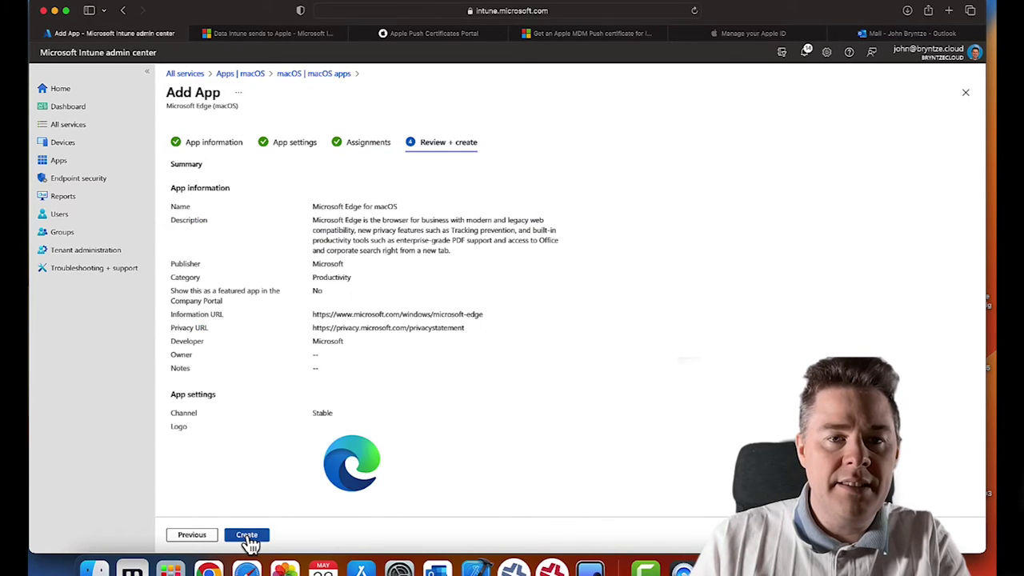
click(248, 536)
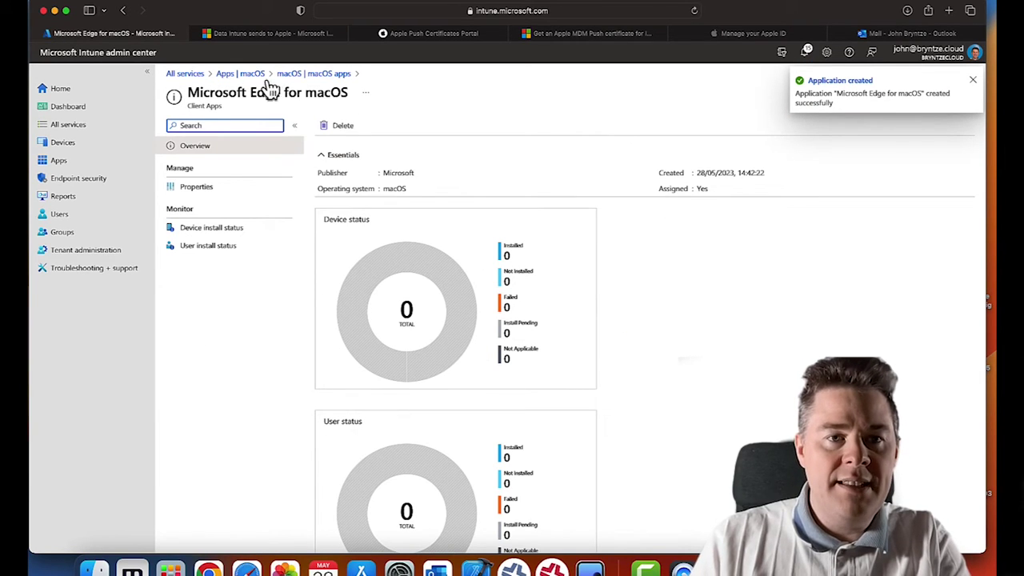
click(300, 75)
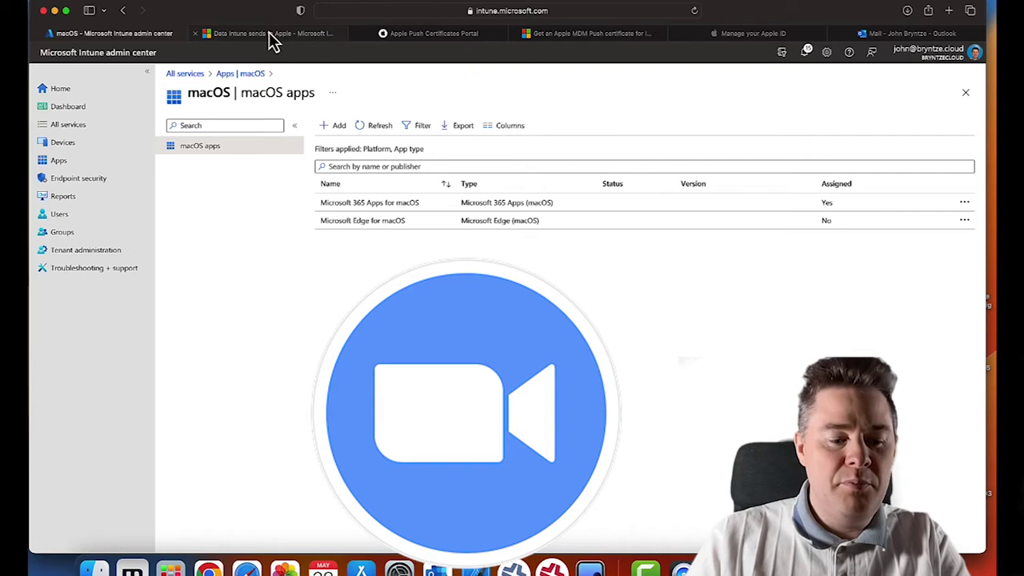
Step: Search the web for "download zoom for macOs" in a new browser tab and open Zoom's Download Center
click(100, 2)
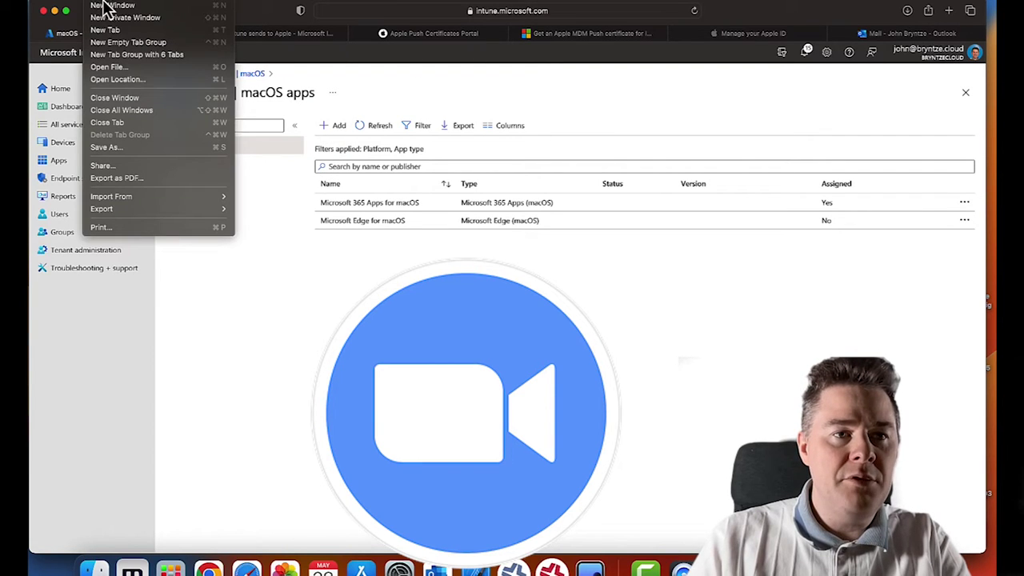
click(112, 32)
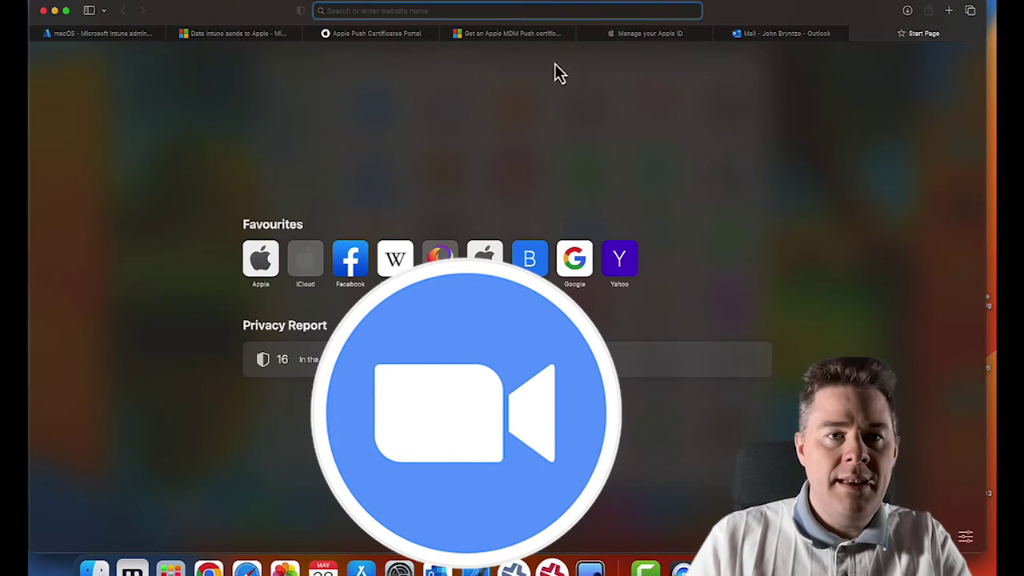
text(download)
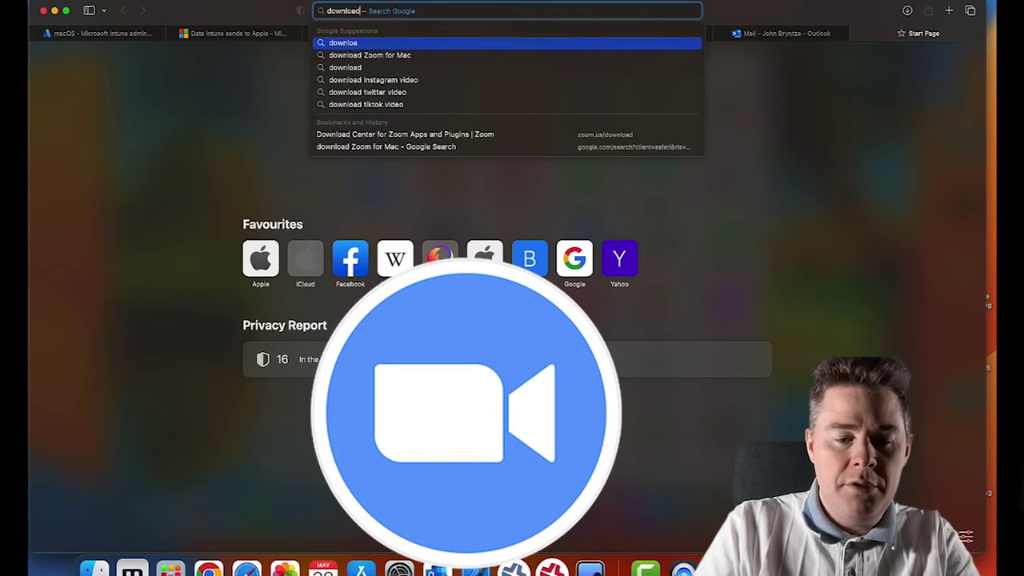
text( zoom for macOS)
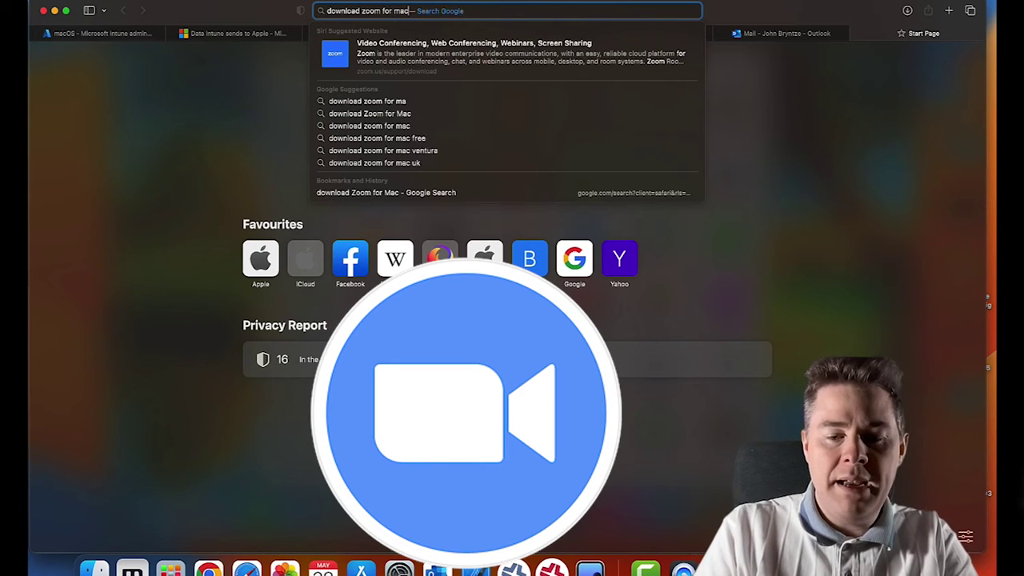
key(Return)
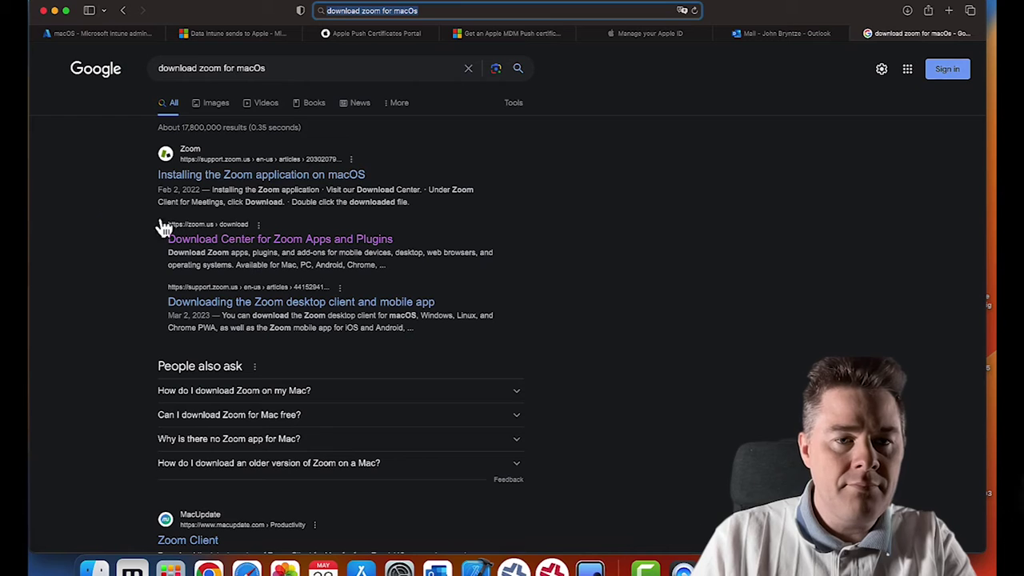
click(253, 243)
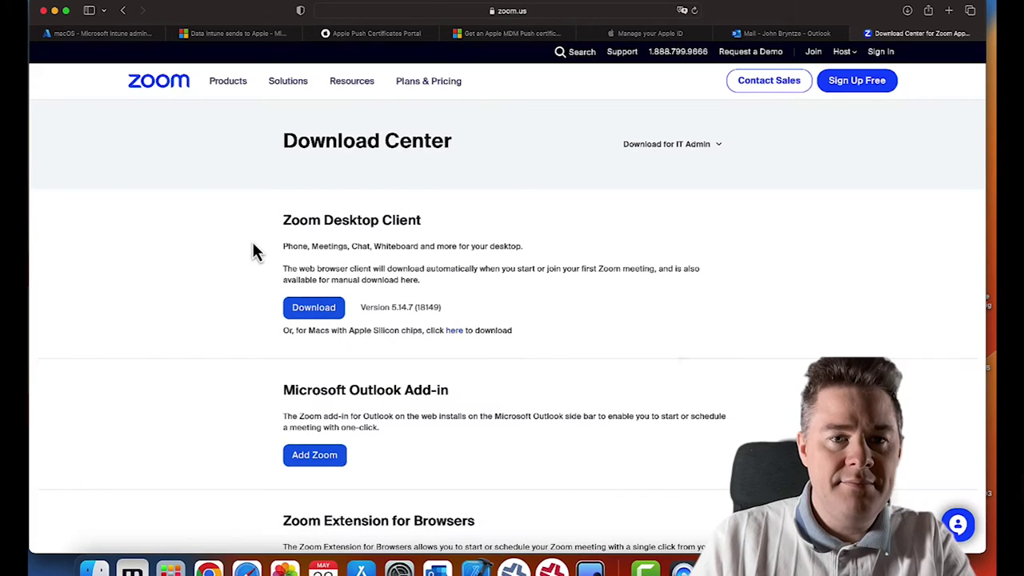
Step: Download the Zoom Desktop Client and locate zoomusInstallerFull.pkg in the Downloads folder
drag(284, 222, 422, 222)
click(320, 311)
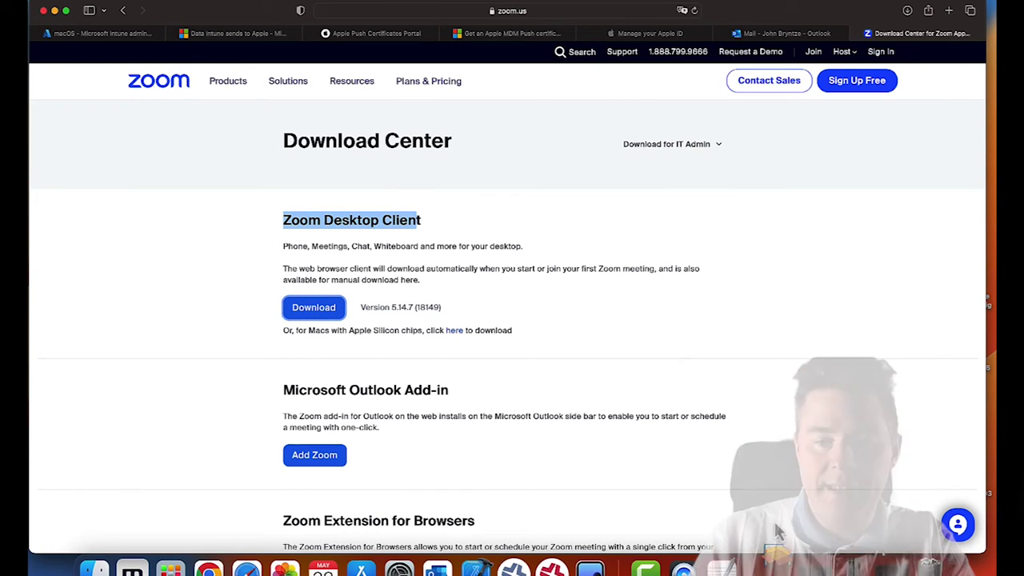
click(775, 572)
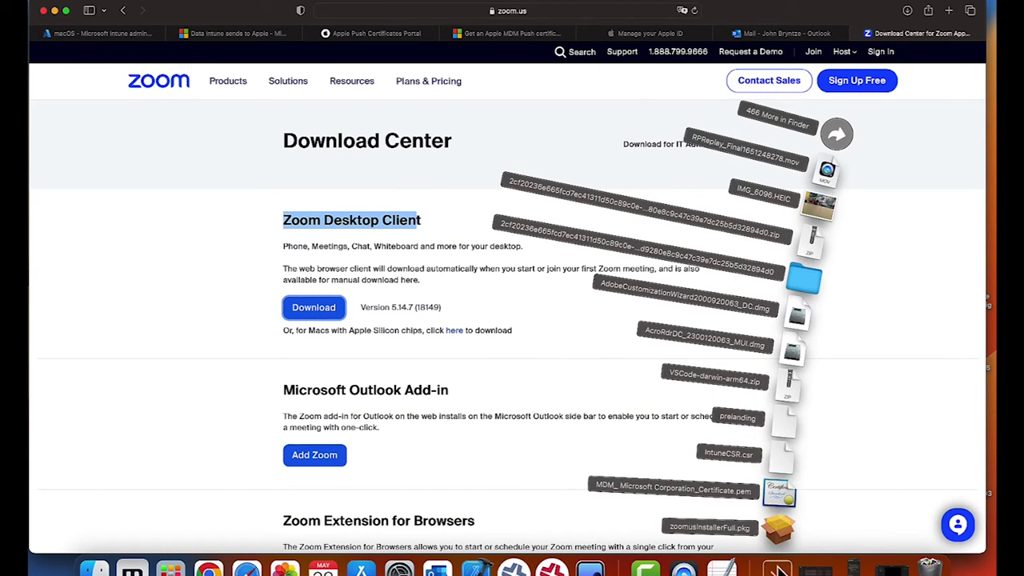
click(834, 141)
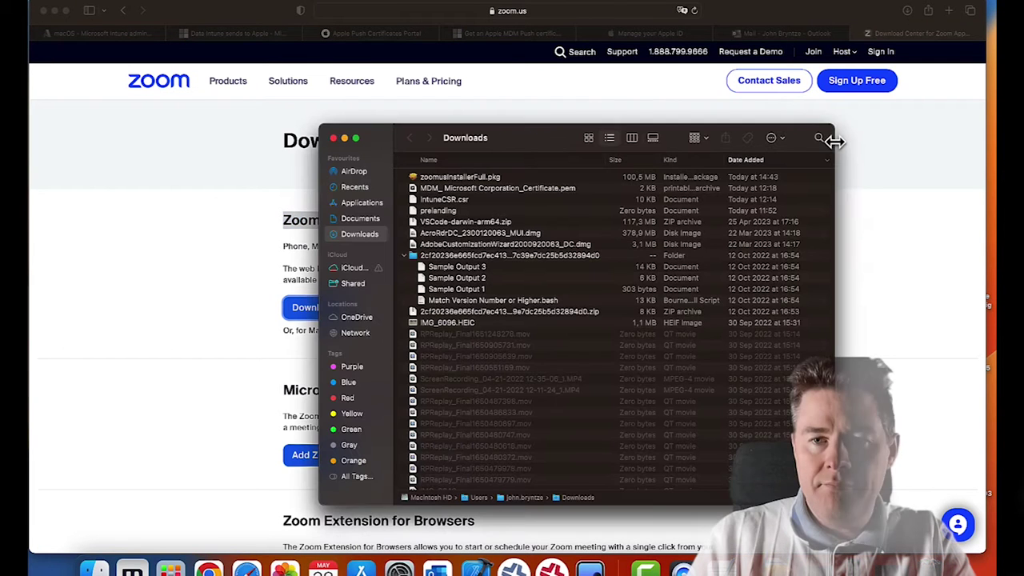
click(472, 181)
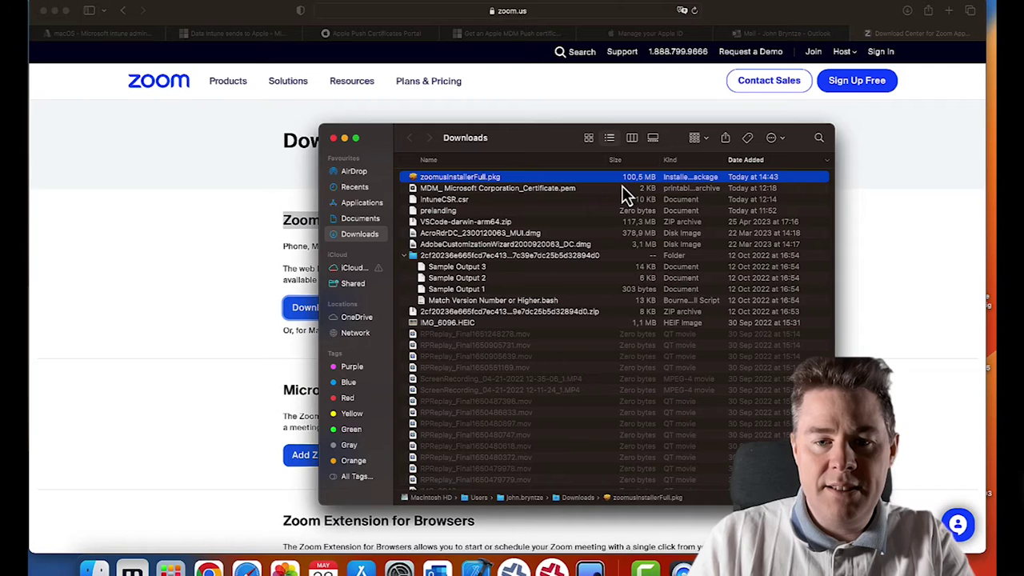
click(237, 250)
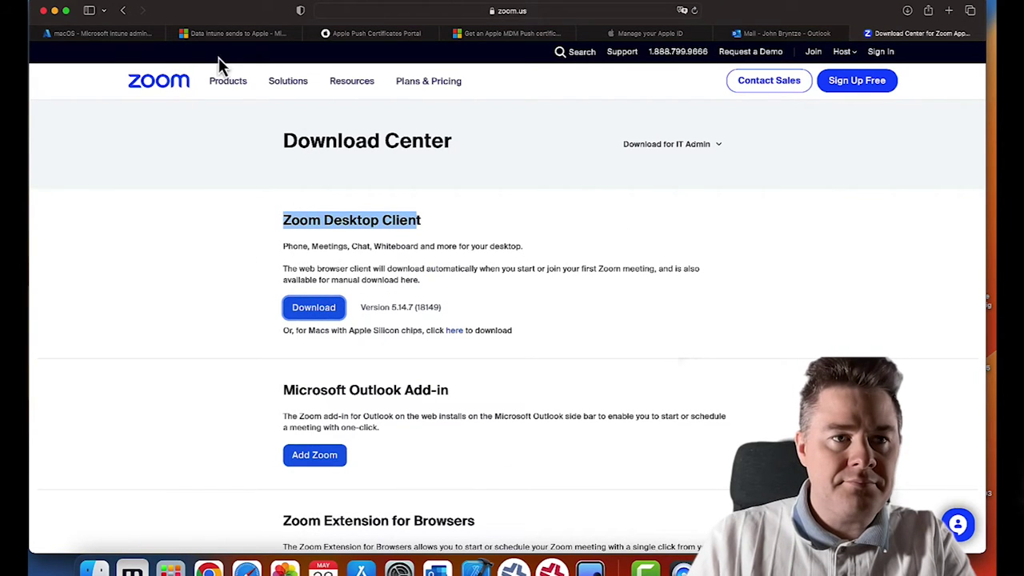
Step: Return to the Intune macOS apps list and start adding a new app of type Line-of-business app
click(134, 35)
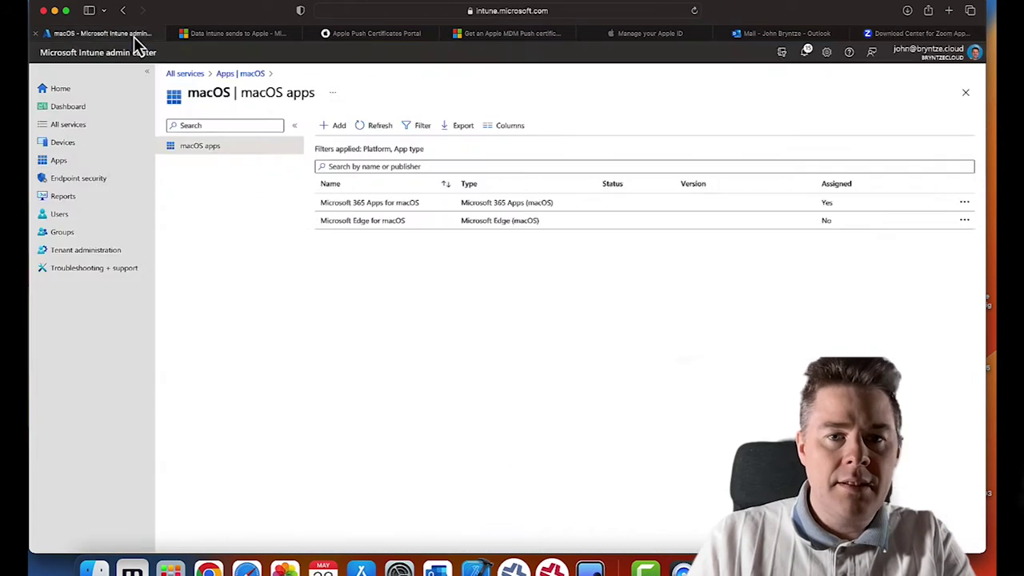
click(336, 130)
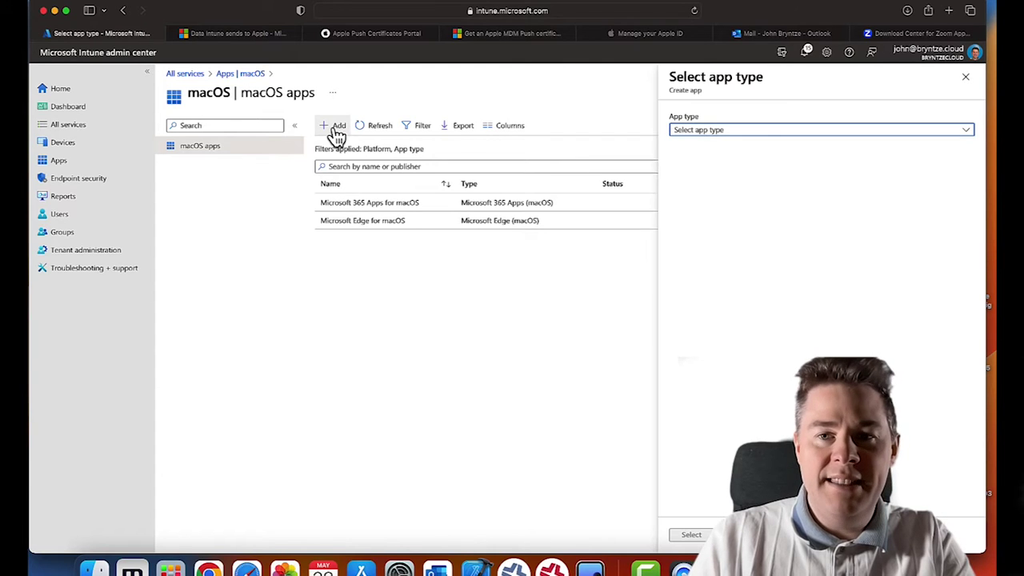
click(715, 134)
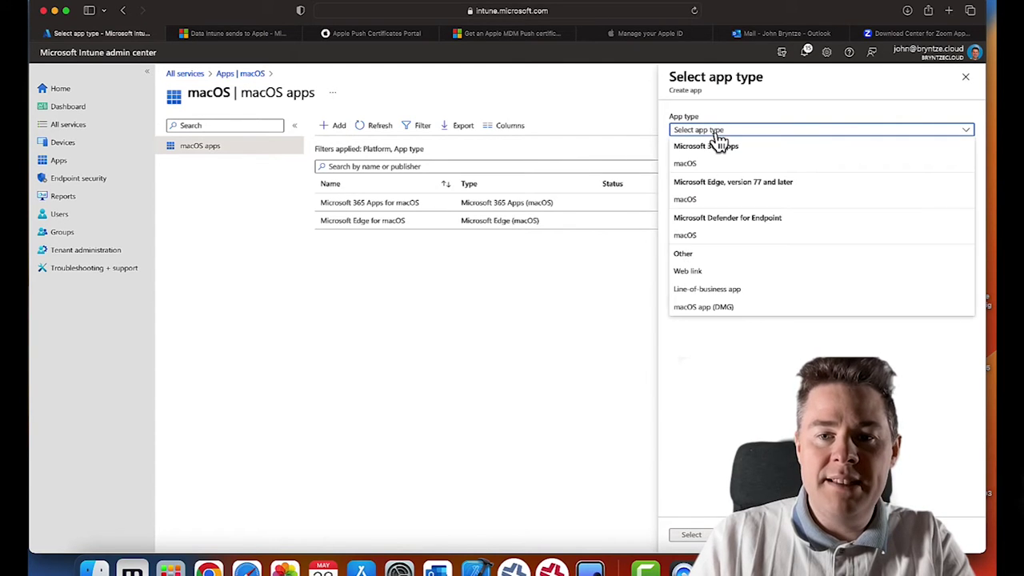
click(726, 293)
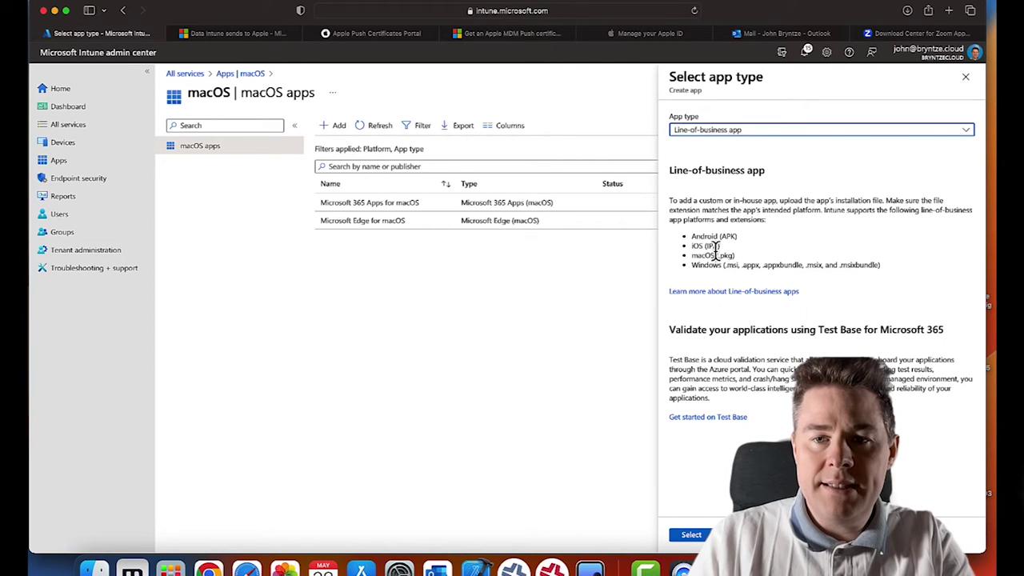
drag(736, 257, 701, 256)
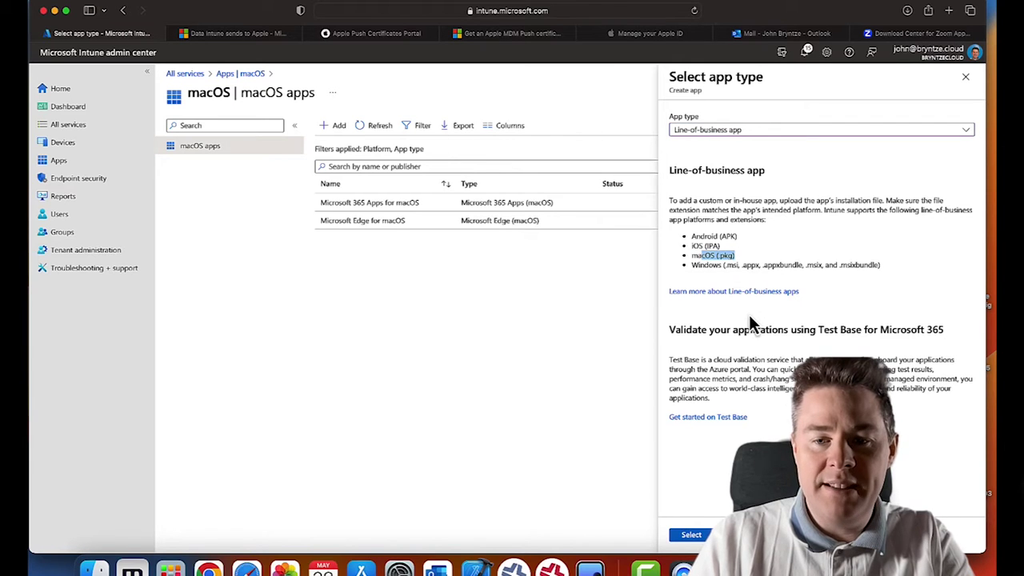
click(692, 538)
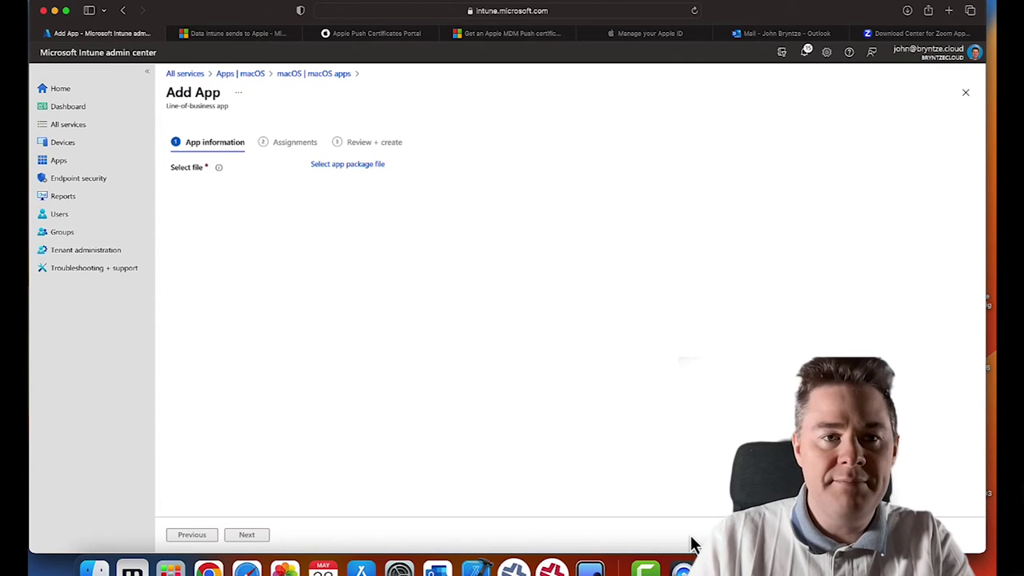
Step: Select zoomusInstallerFull.pkg as the app package file and confirm it
click(349, 178)
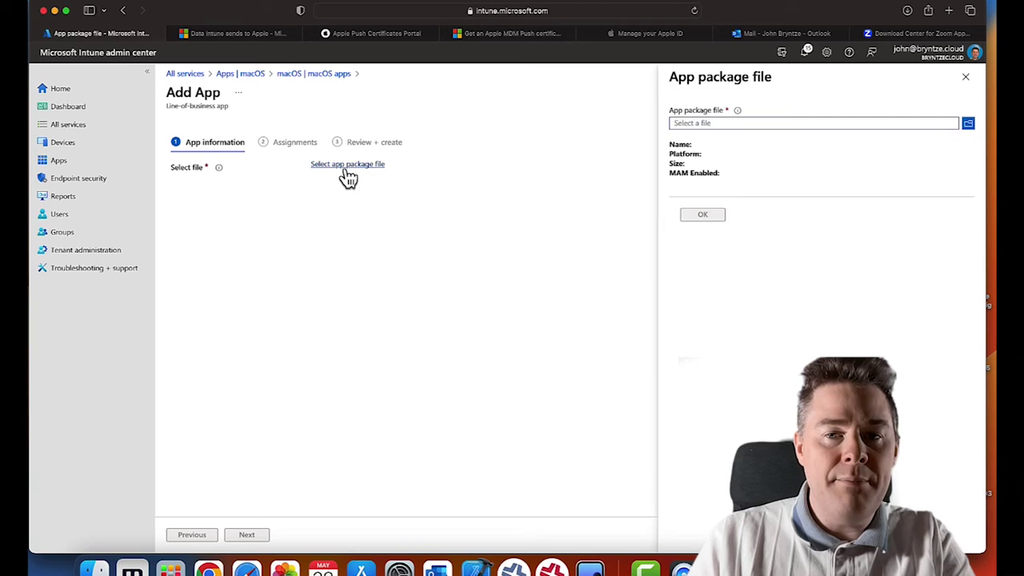
click(967, 124)
double_click(409, 224)
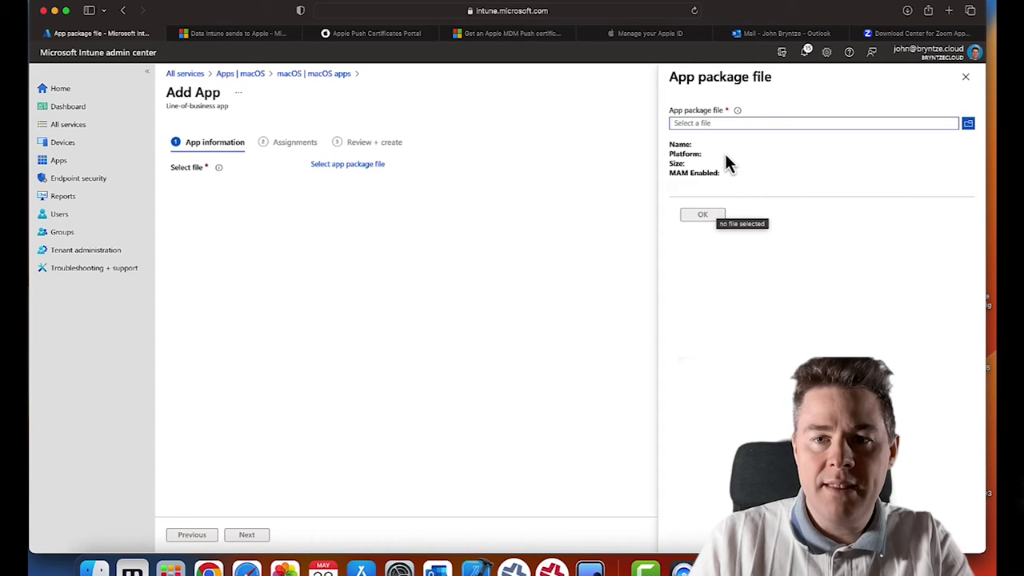
click(706, 222)
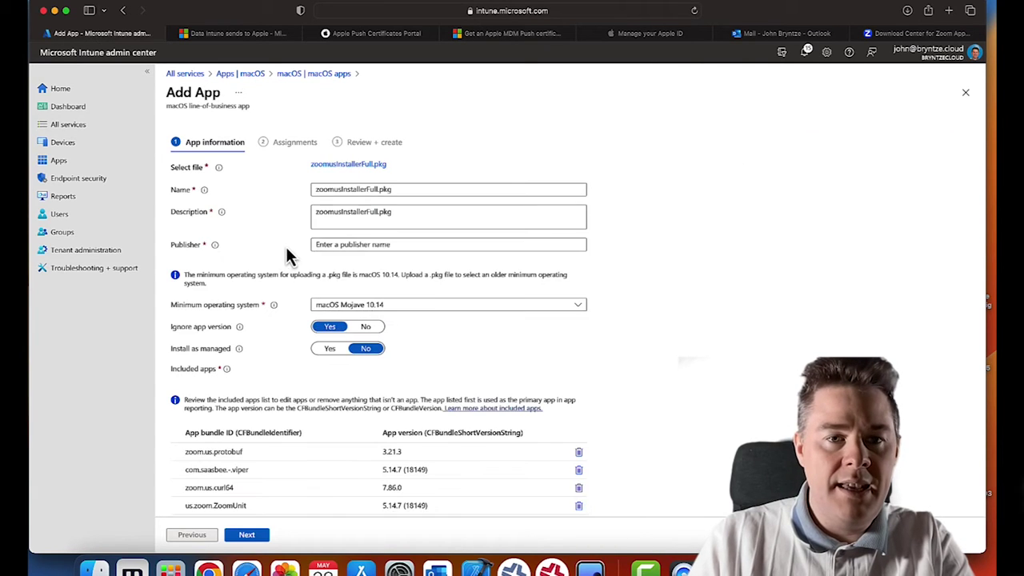
Step: Name the app Zoom Desktop Client, with Zoom as publisher and macOS Monterey 12.0 as minimum operating system
click(320, 192)
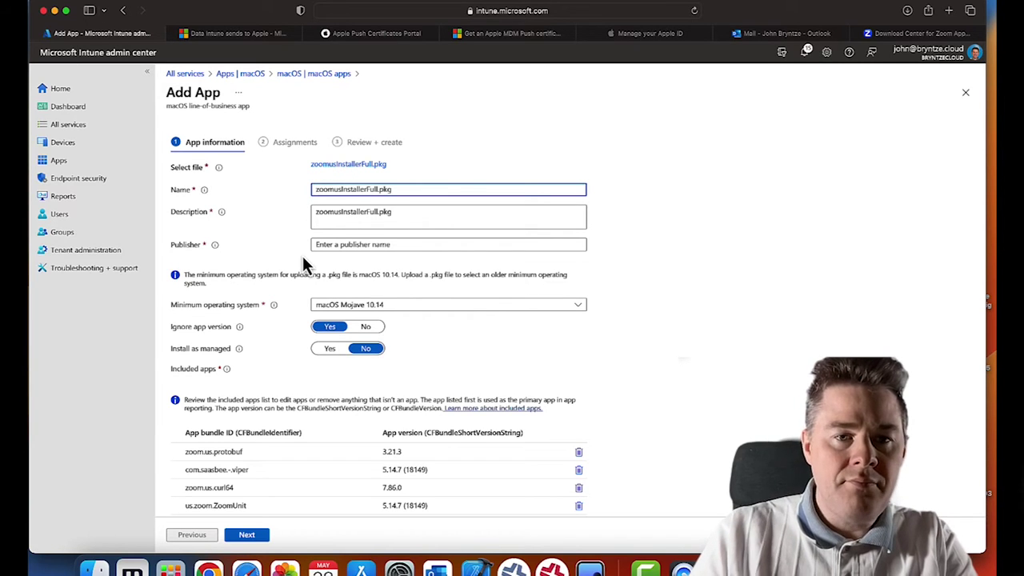
key(Delete)
text(Zoom DesClient)
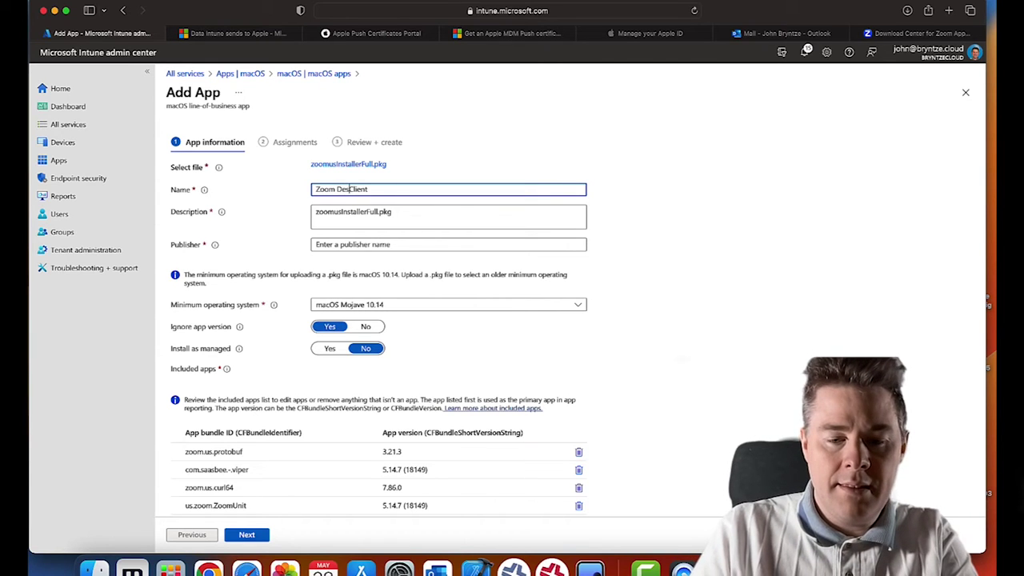
click(352, 244)
text(Zoom)
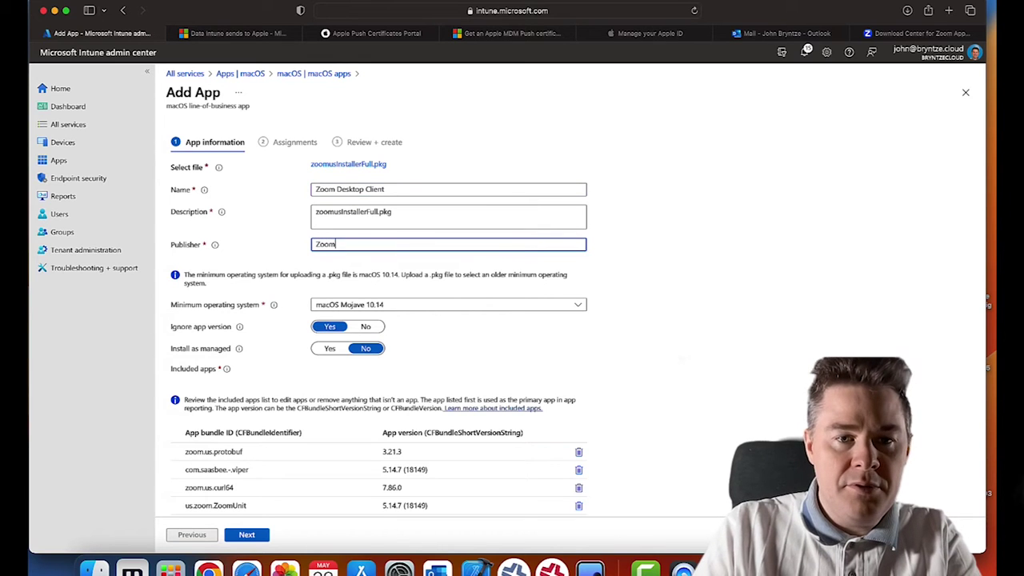
click(364, 308)
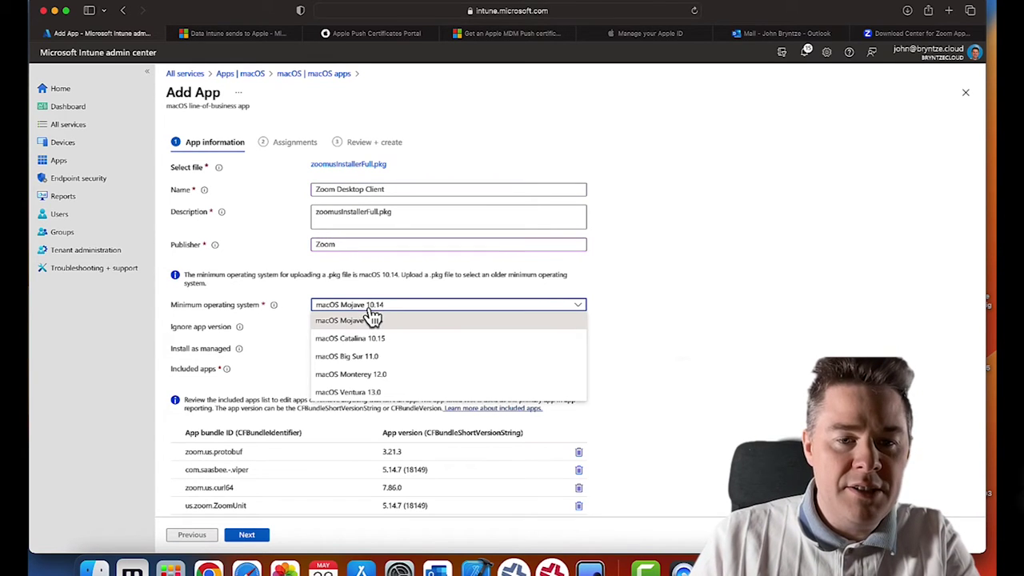
click(366, 373)
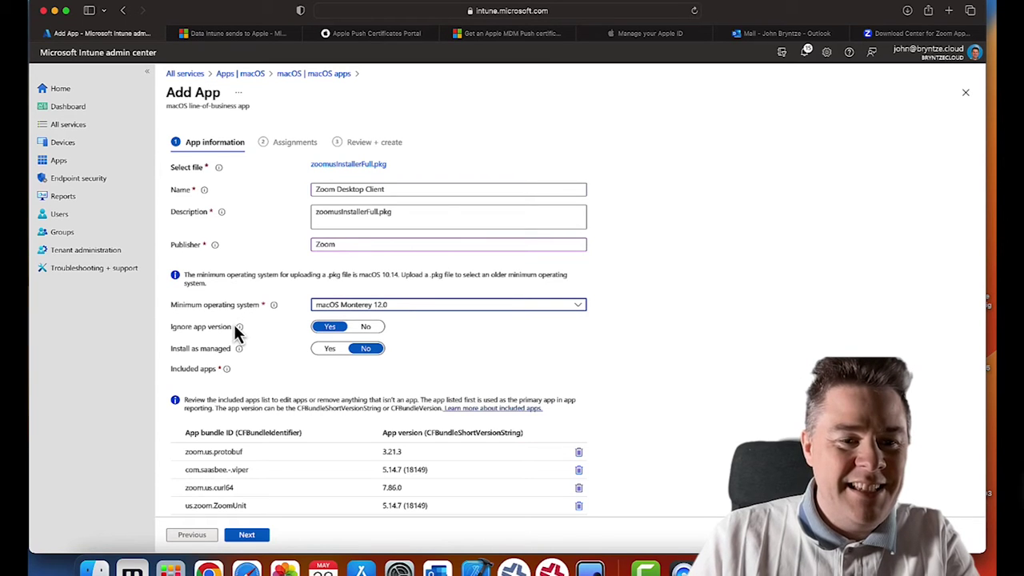
Step: Try installing the Zoom app as managed, examine the included apps list, and set Install as managed back to No
mouse_move(244, 340)
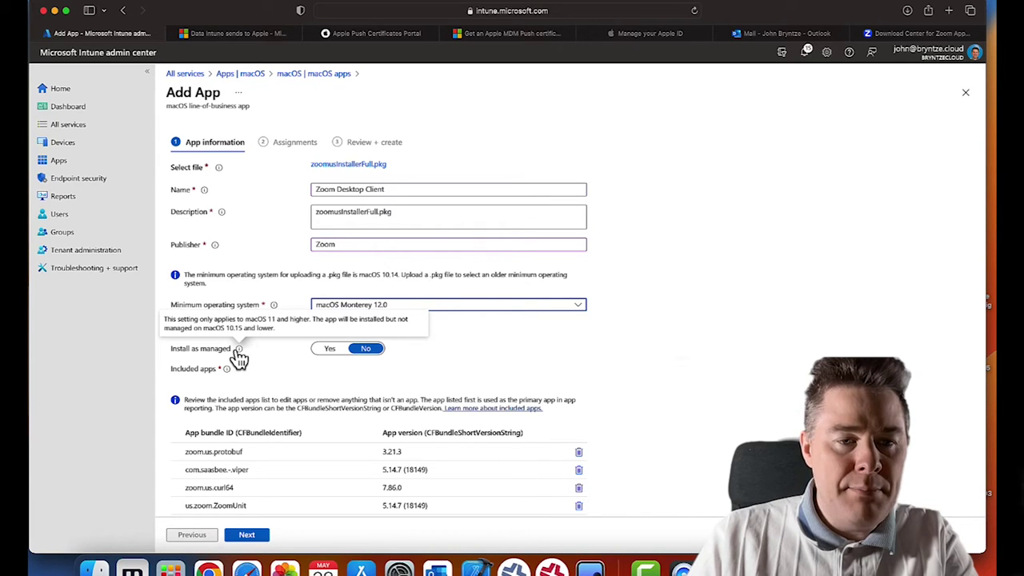
click(330, 352)
scroll(328, 390, down, 5)
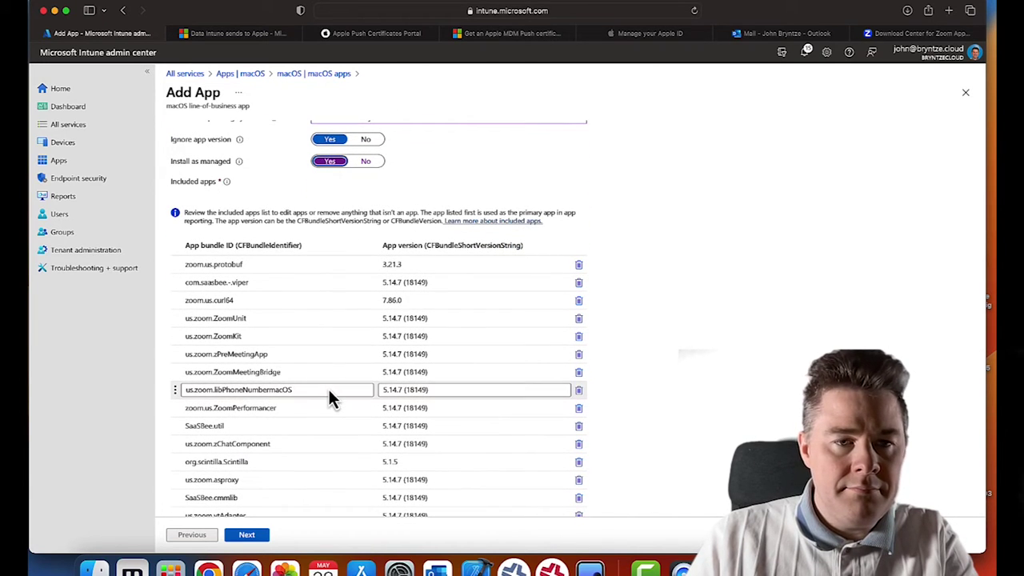
scroll(314, 369, down, 7)
scroll(313, 377, down, 3)
scroll(314, 377, up, 4)
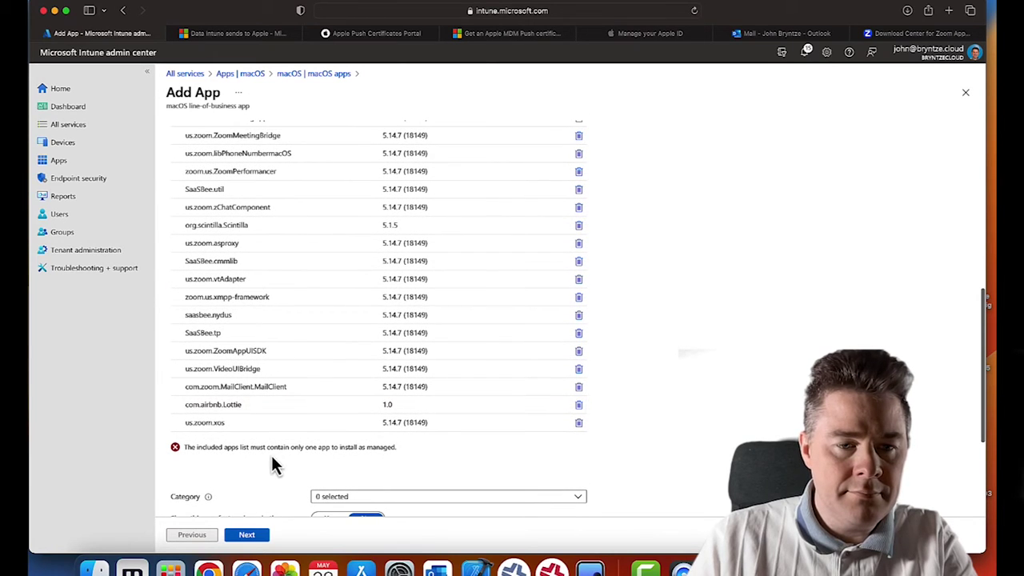
scroll(309, 368, up, 2)
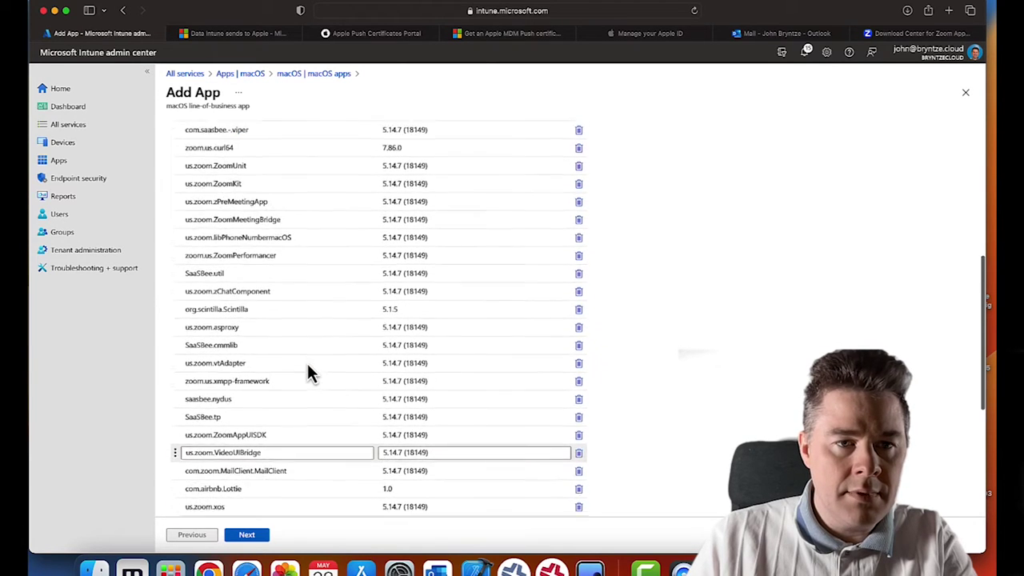
scroll(309, 369, up, 5)
scroll(308, 369, down, 7)
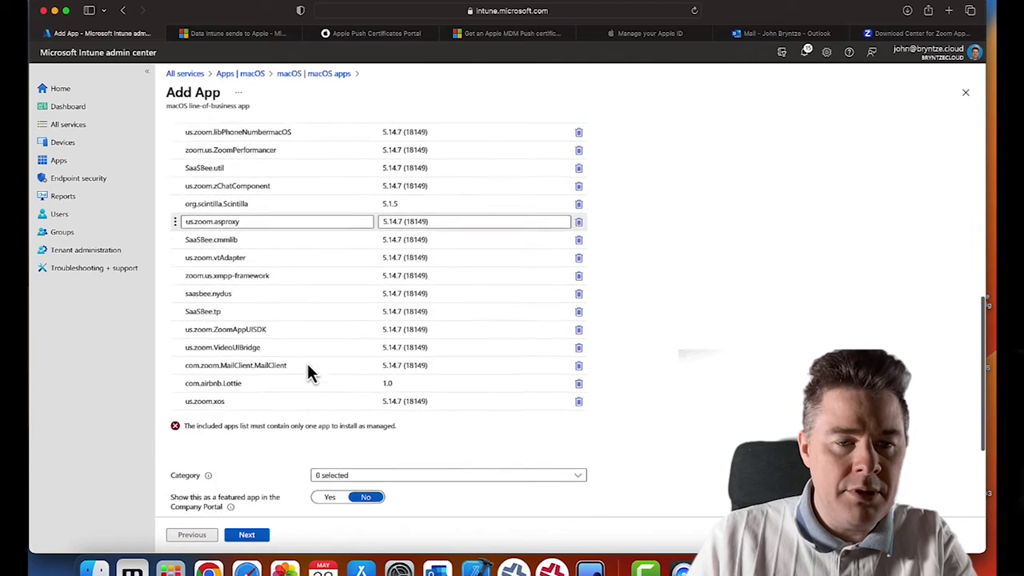
scroll(296, 392, down, 1)
scroll(290, 312, up, 2)
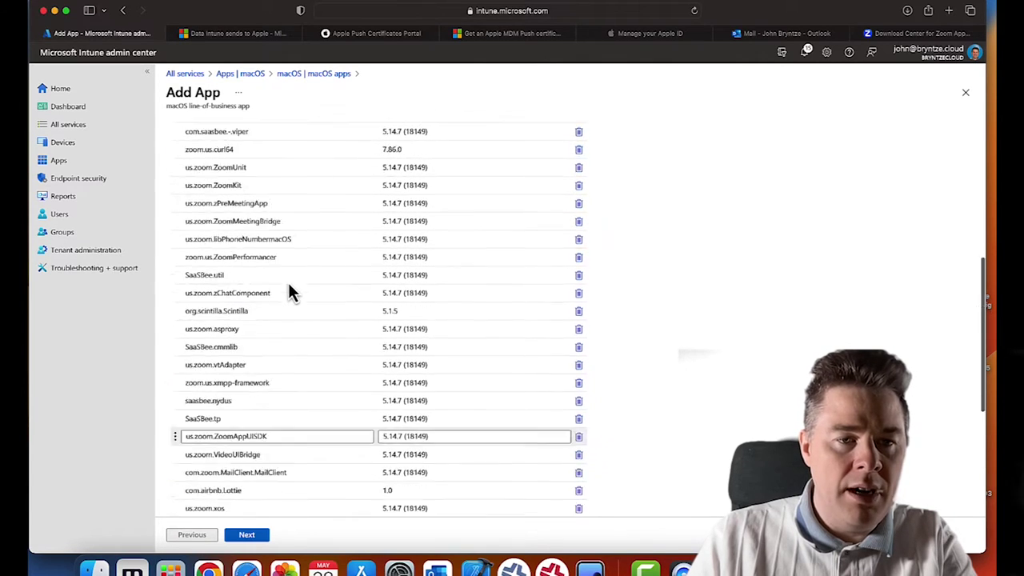
scroll(288, 283, up, 10)
click(367, 350)
Step: Assign the Zoom app to the Productivity category
scroll(336, 400, down, 10)
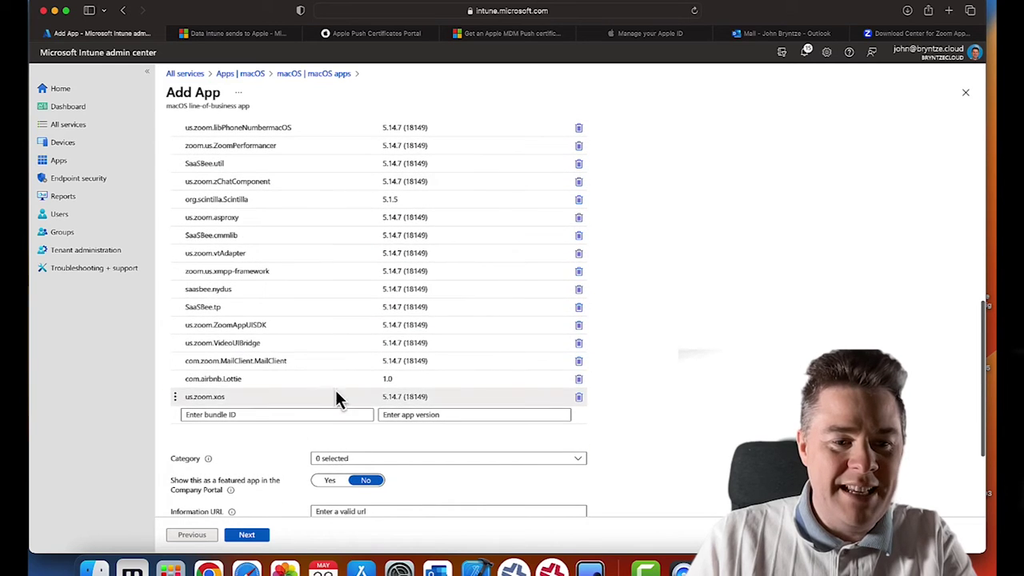
scroll(266, 449, down, 3)
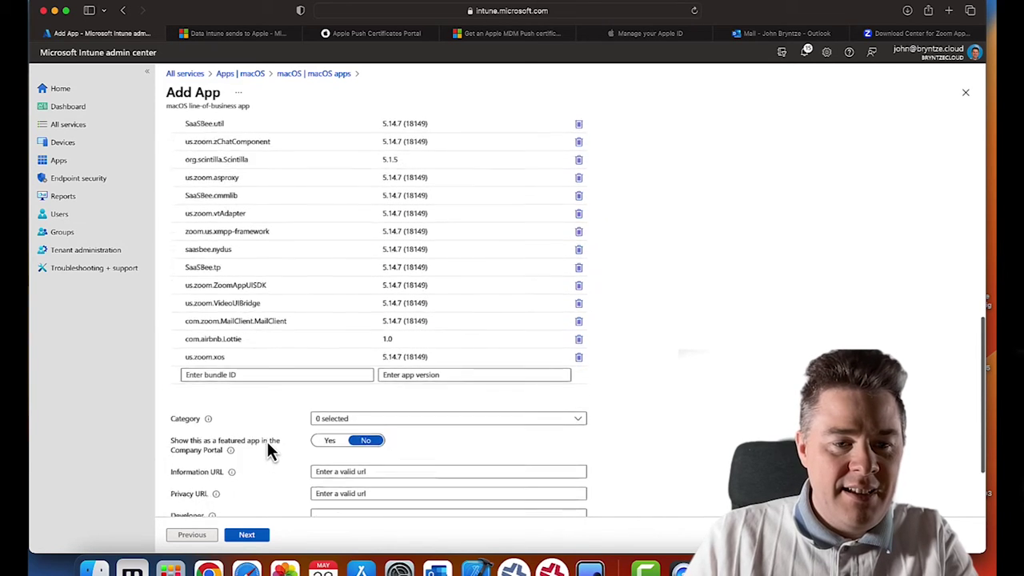
click(339, 355)
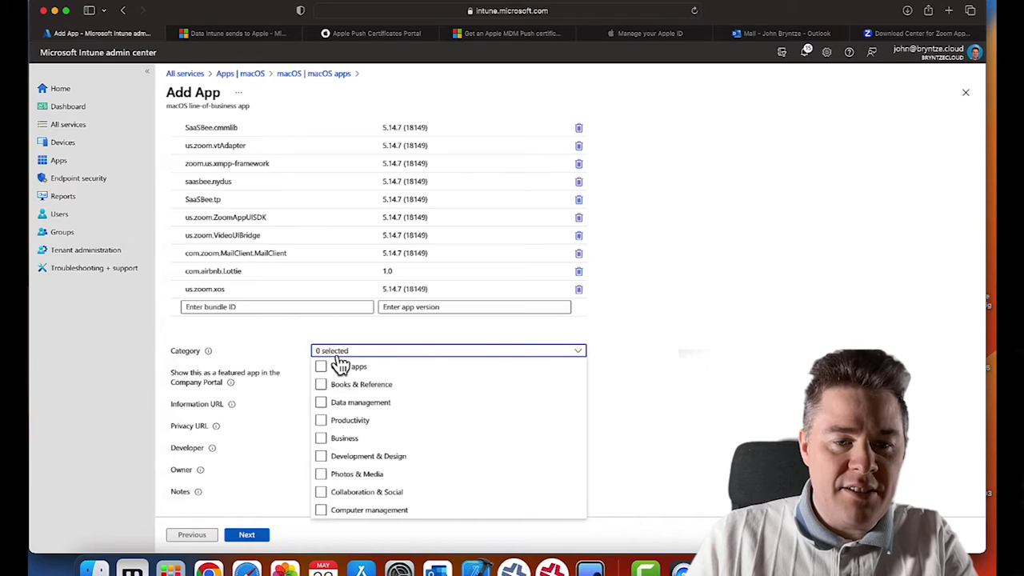
click(321, 420)
click(288, 344)
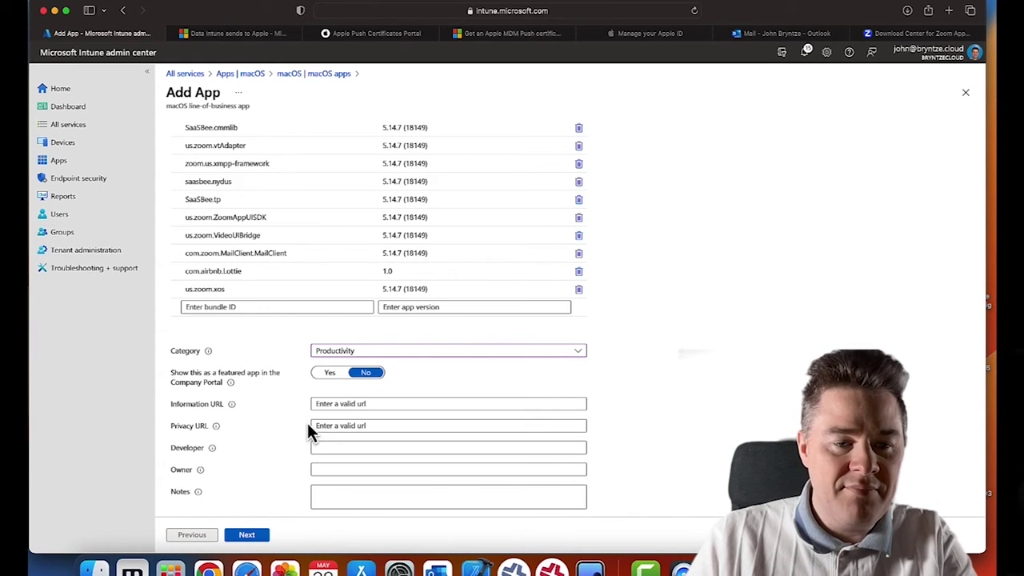
Step: Enter the administrator's full name and the date 28th May 2023 in the app's notes
scroll(308, 423, down, 2)
click(335, 454)
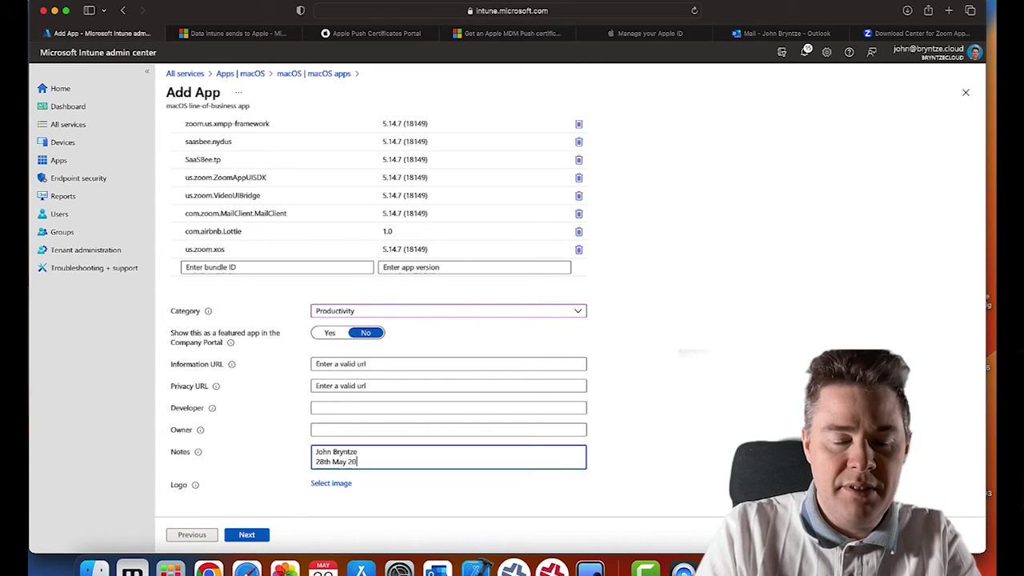
text(3)
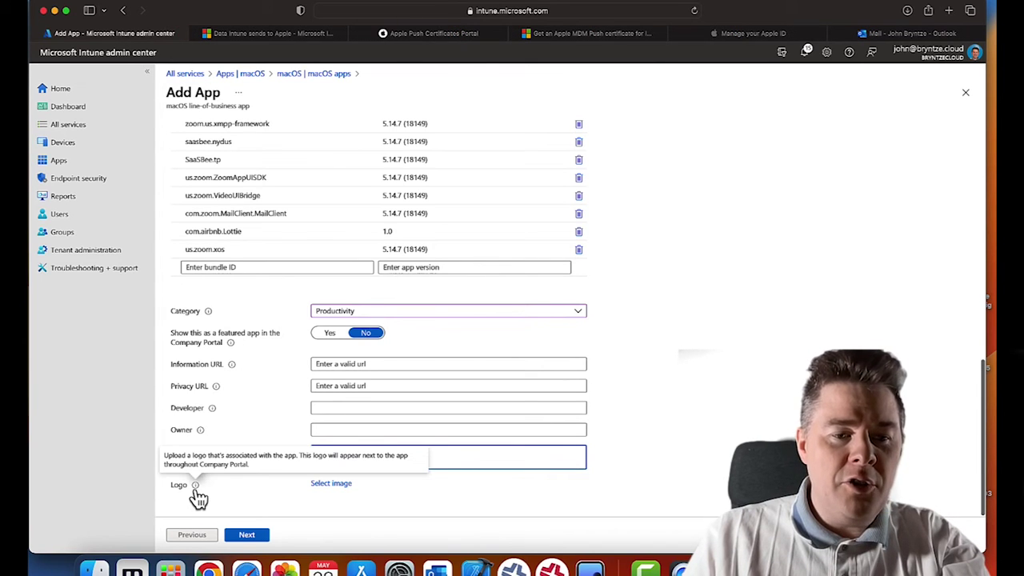
Step: Search Google Images for "zoom logo transparent" in a new browser tab
mouse_move(195, 486)
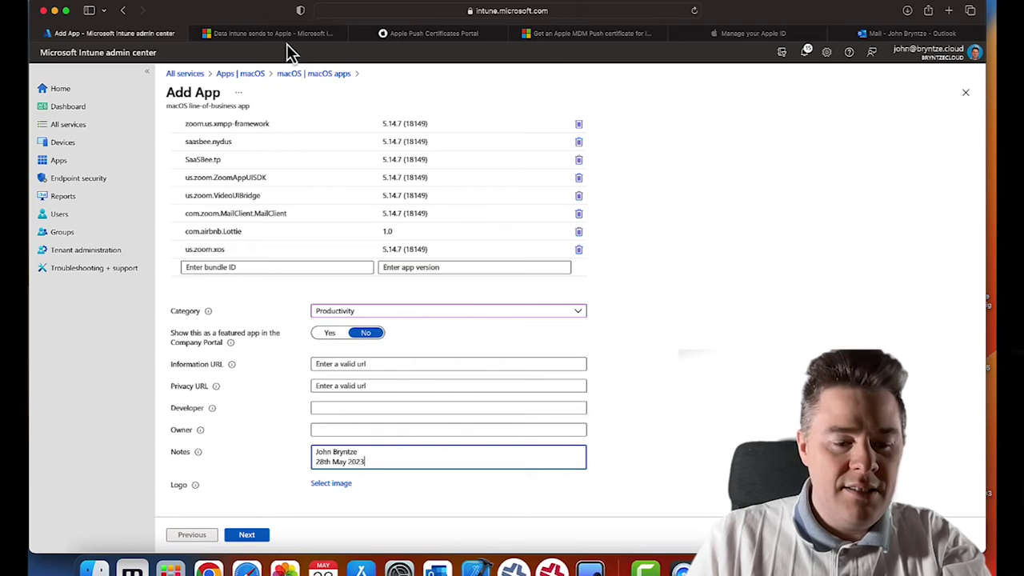
click(102, 4)
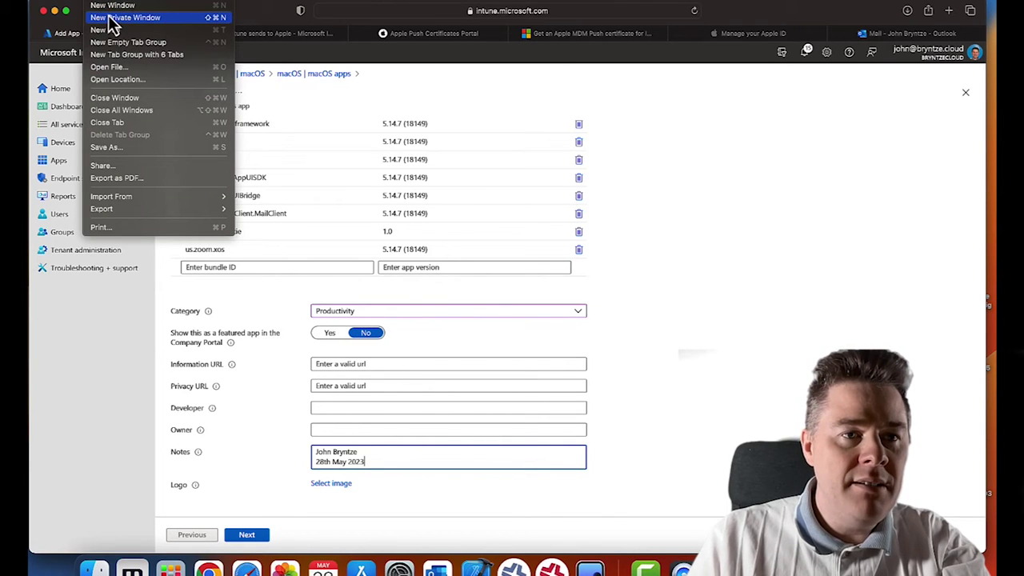
click(106, 31)
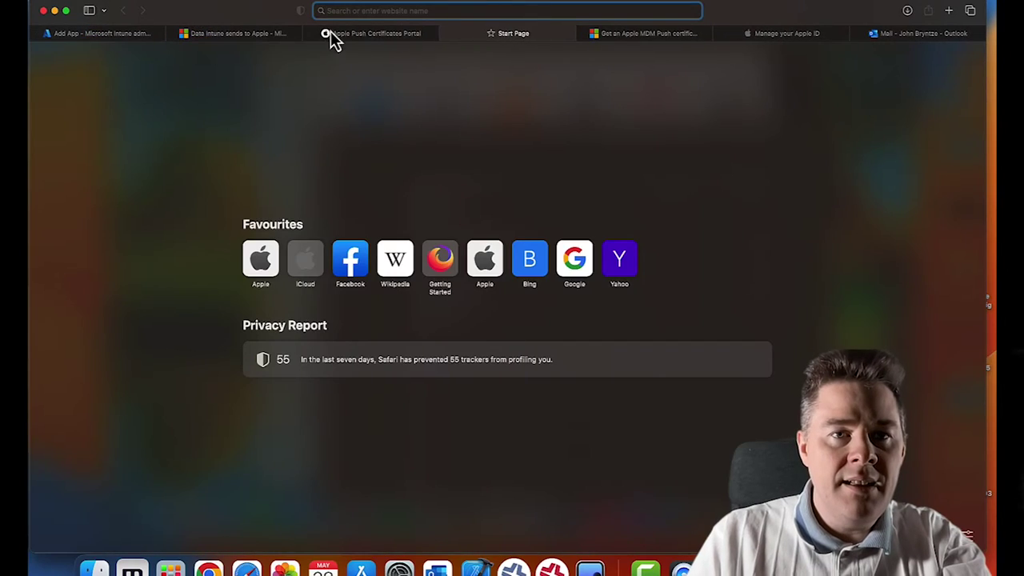
text(zoom logo)
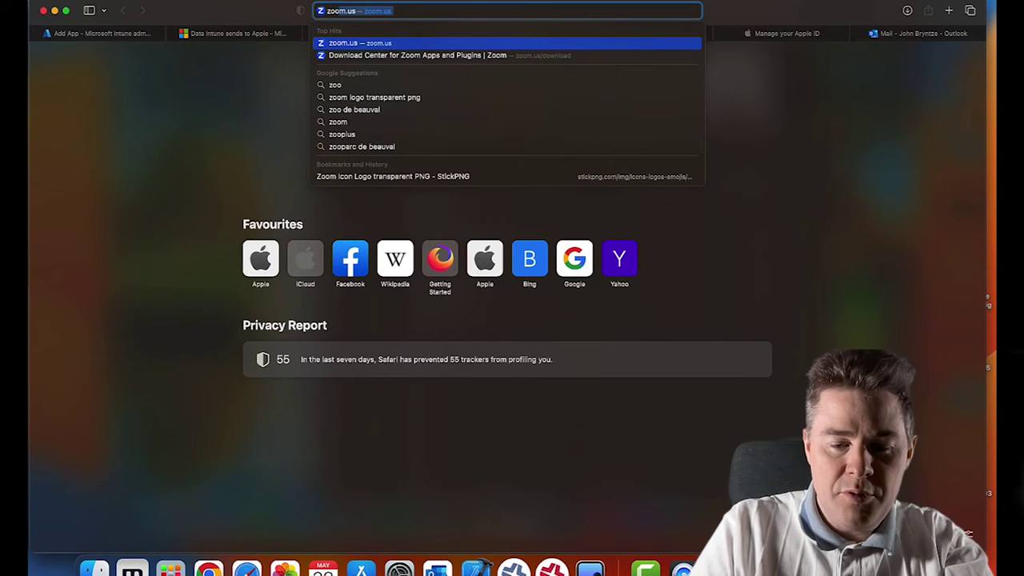
text( t)
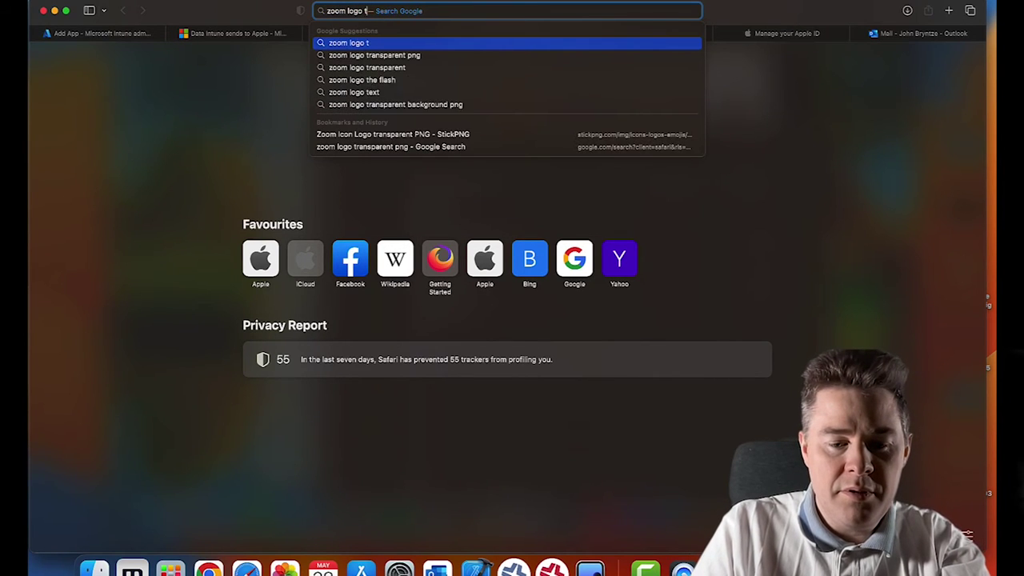
text(ransparent)
key(Return)
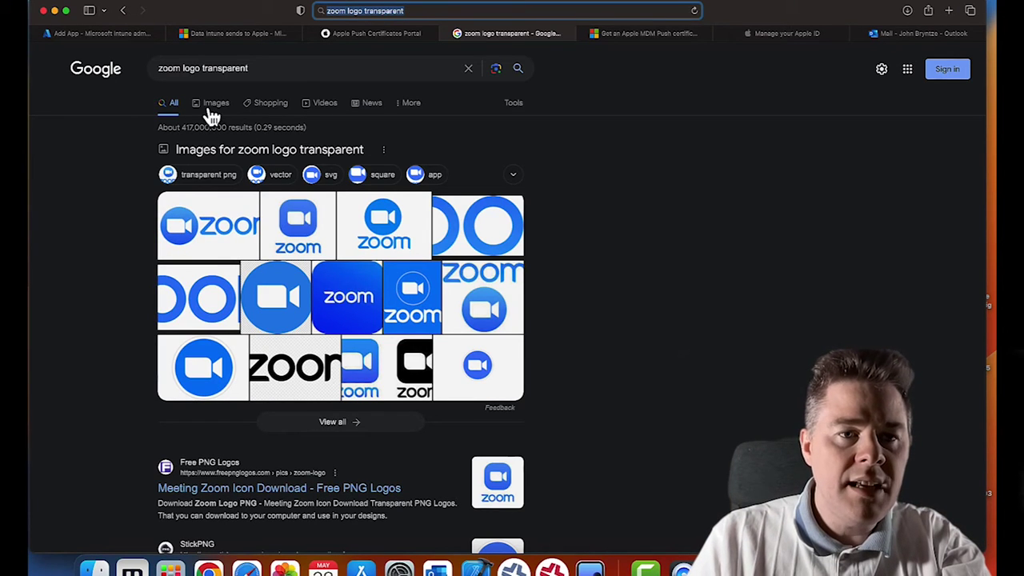
click(209, 105)
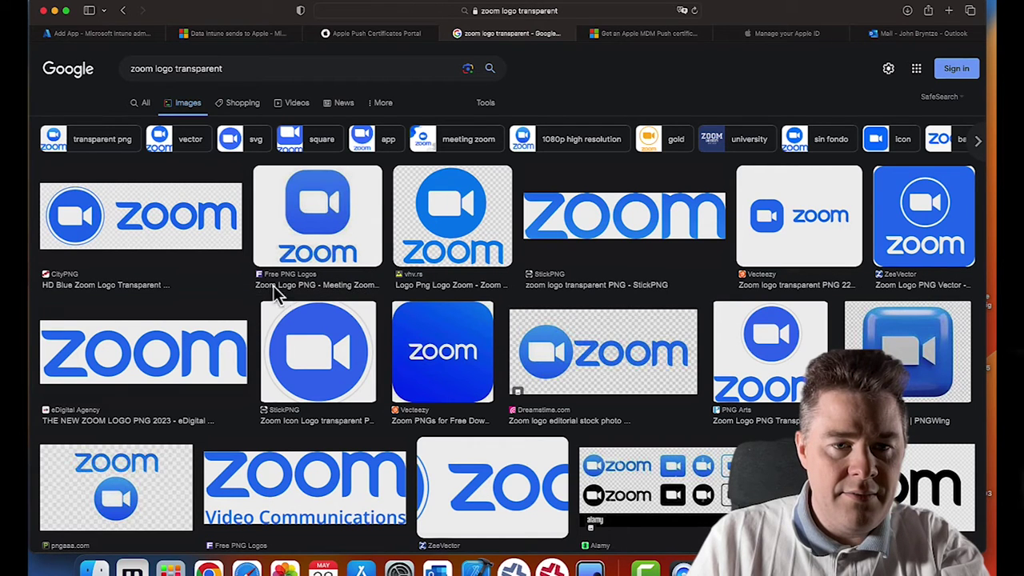
Step: Open the Free PNG Logos page of the blue Zoom icon with wordmark and accept its cookie and data consent requests
click(320, 232)
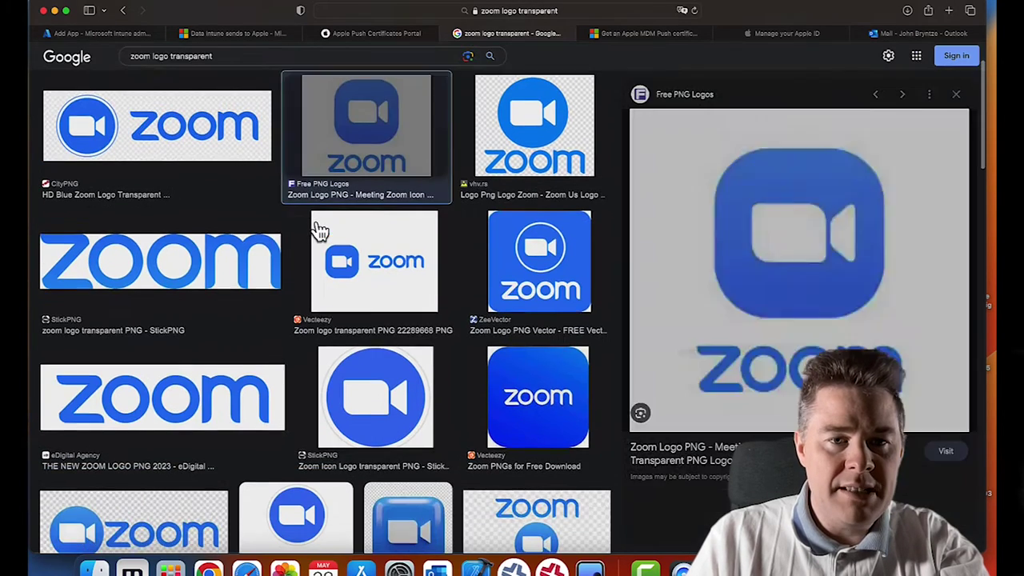
click(761, 284)
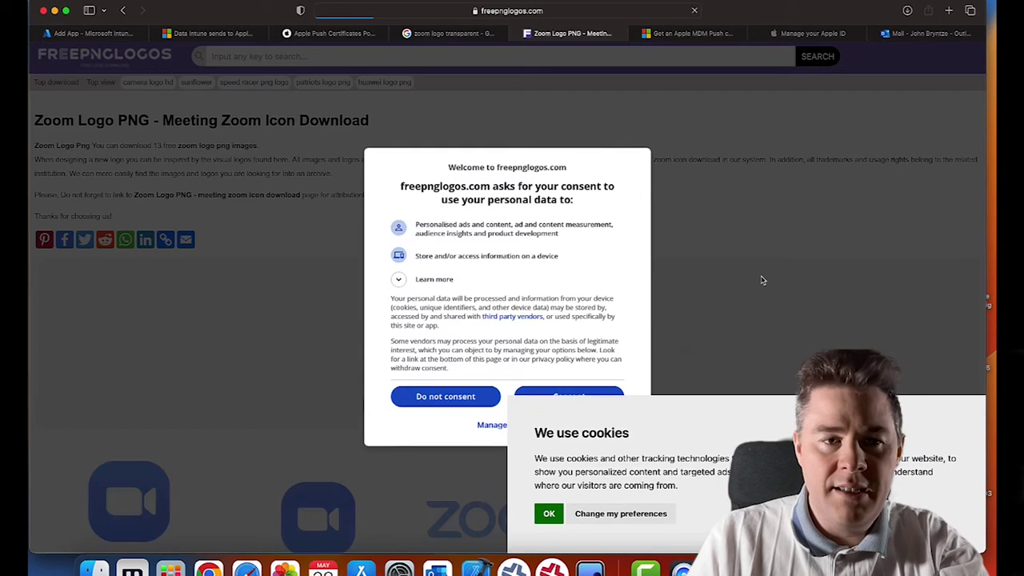
click(552, 517)
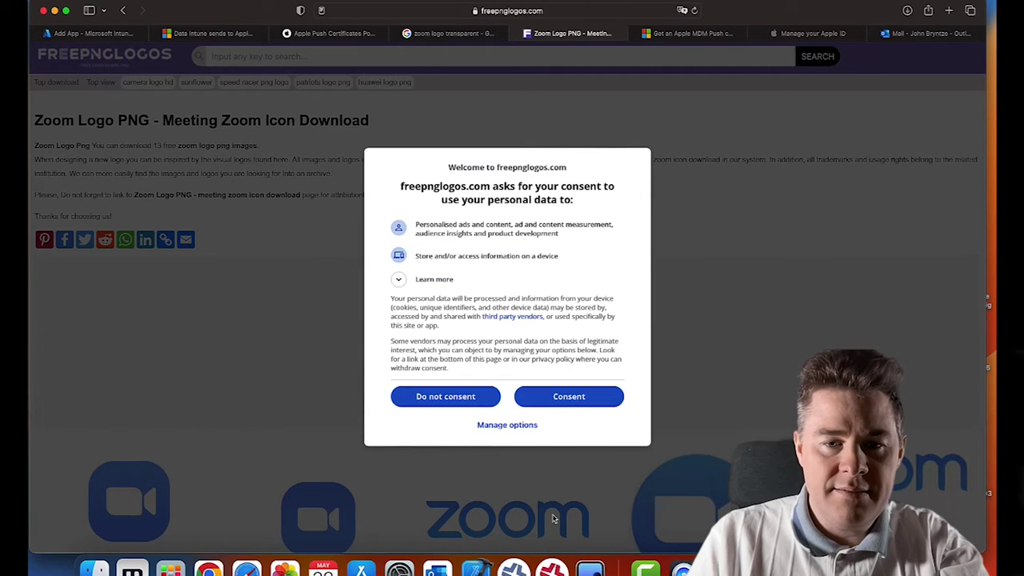
click(542, 407)
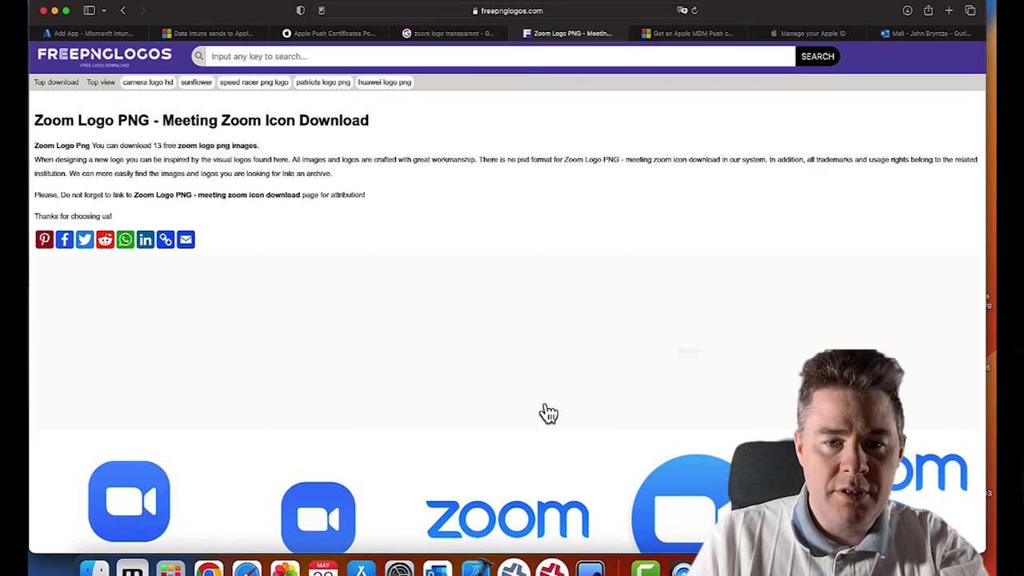
scroll(399, 365, down, 5)
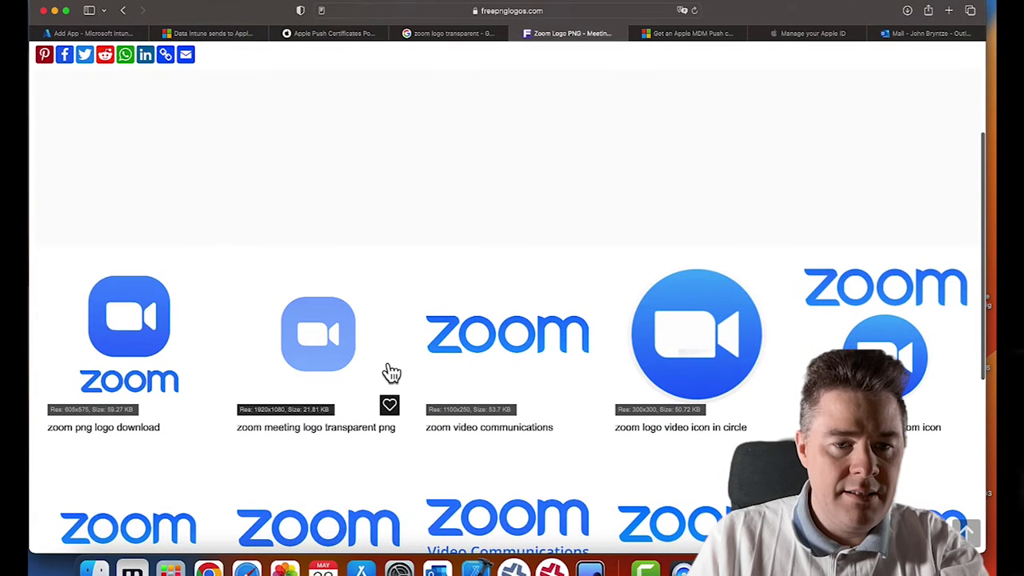
Step: Download the "zoom png logo download" image as HD PNG, allowing downloads from freepnglogos.com, and close its preview
click(151, 342)
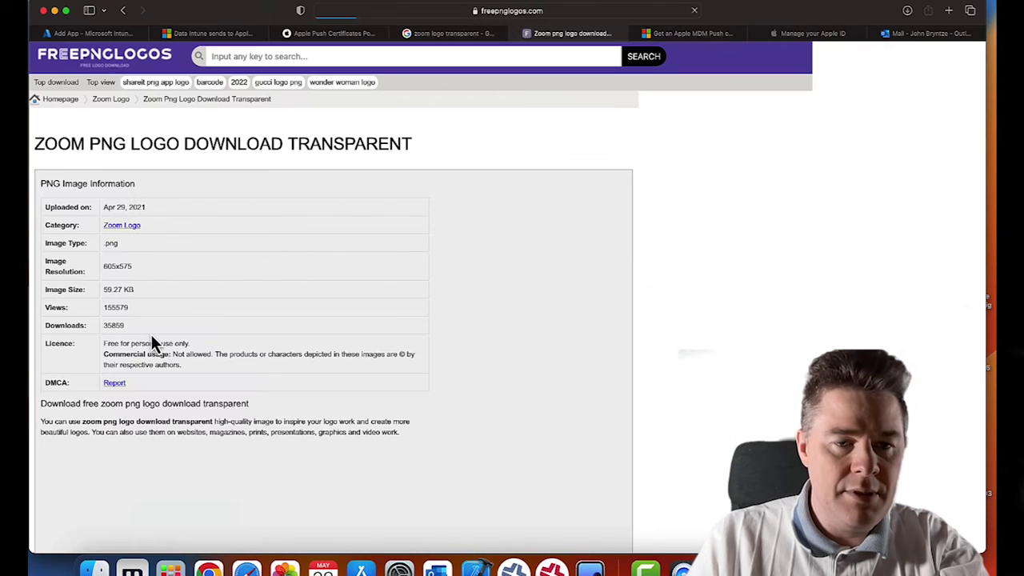
scroll(270, 373, down, 10)
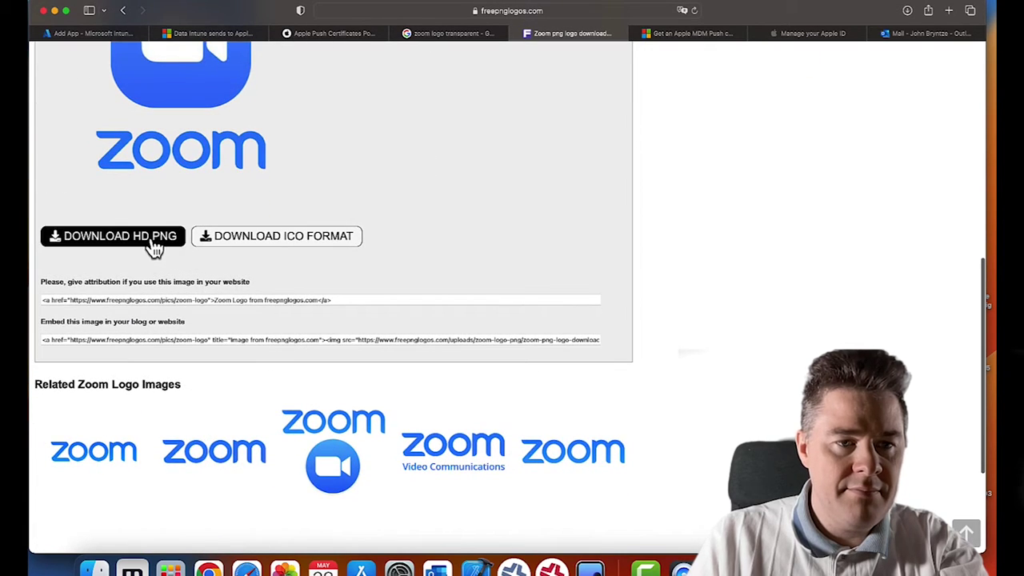
click(151, 243)
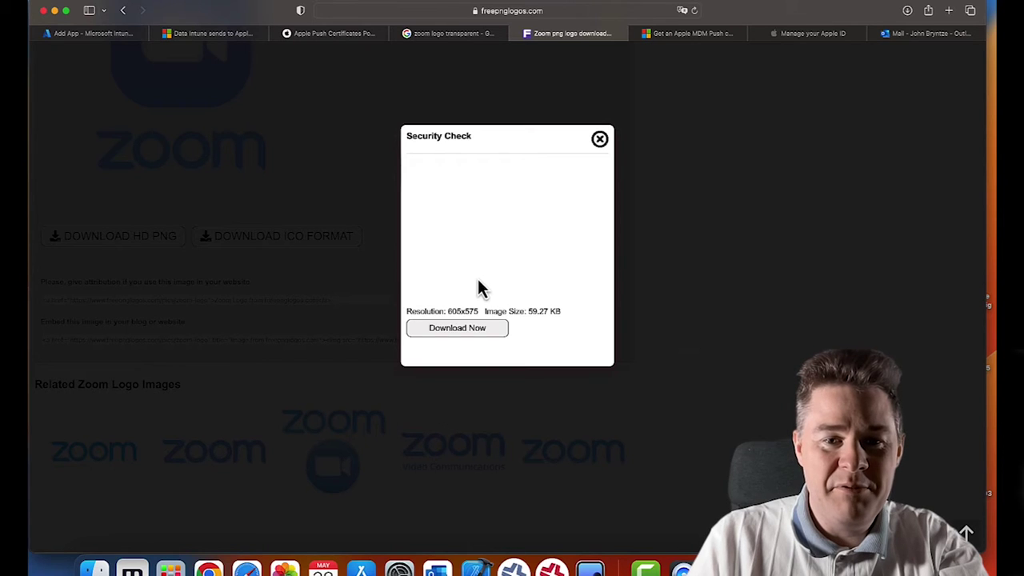
click(453, 331)
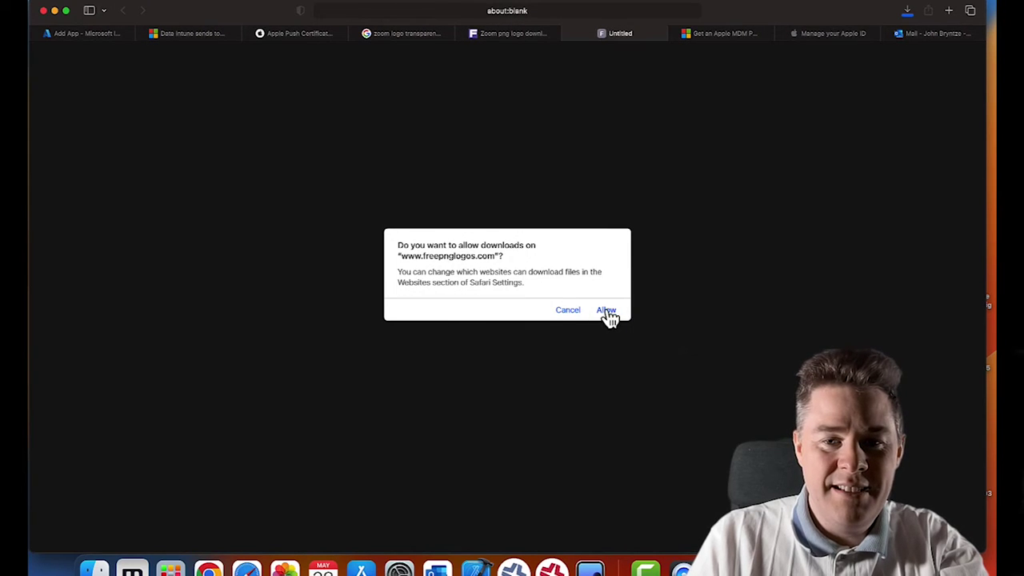
click(608, 312)
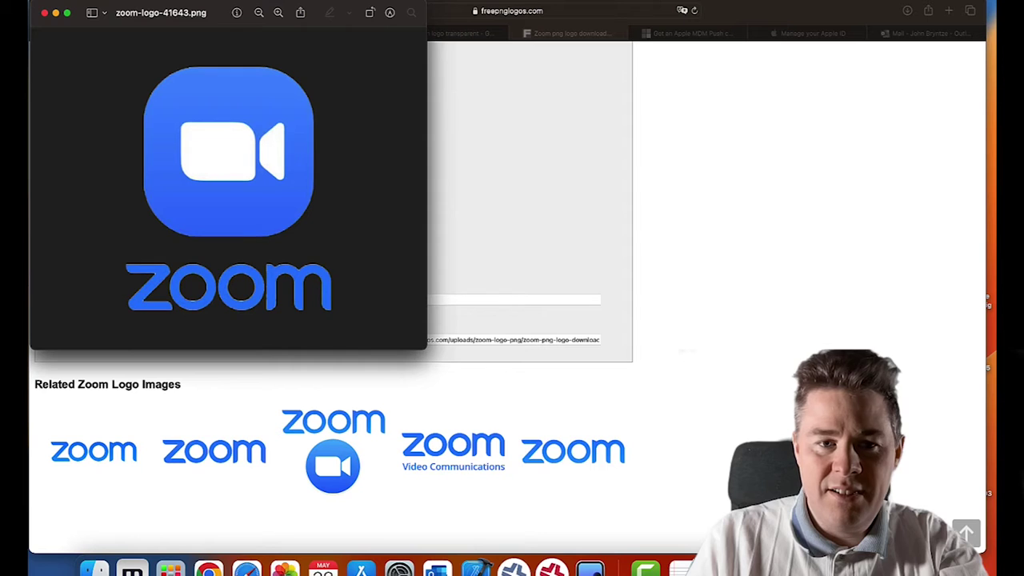
click(45, 13)
Step: Return to the Intune Add App page and upload zoom-logo-41643.png from Downloads as the Zoom app's logo
click(76, 35)
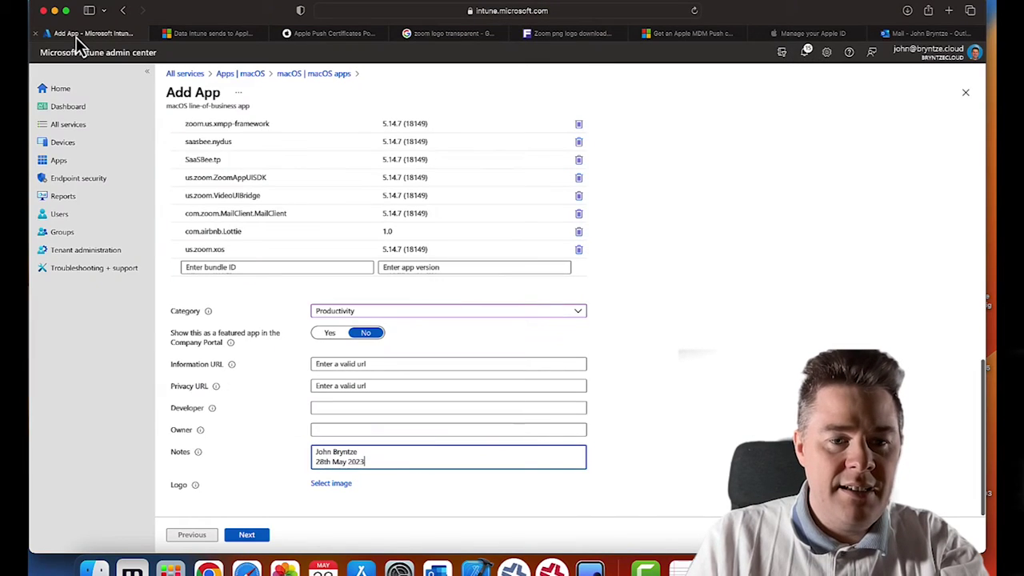
click(331, 485)
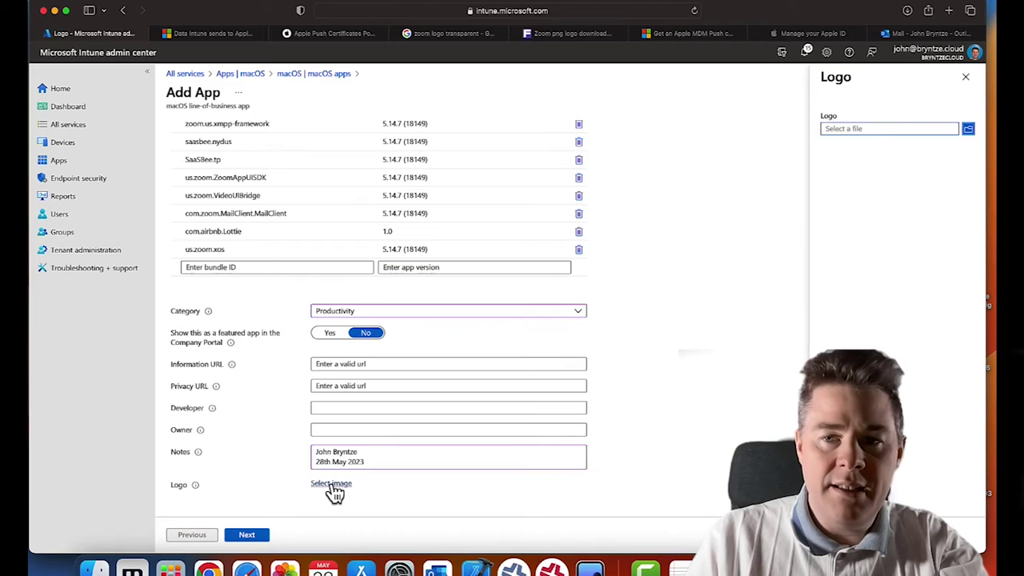
click(970, 132)
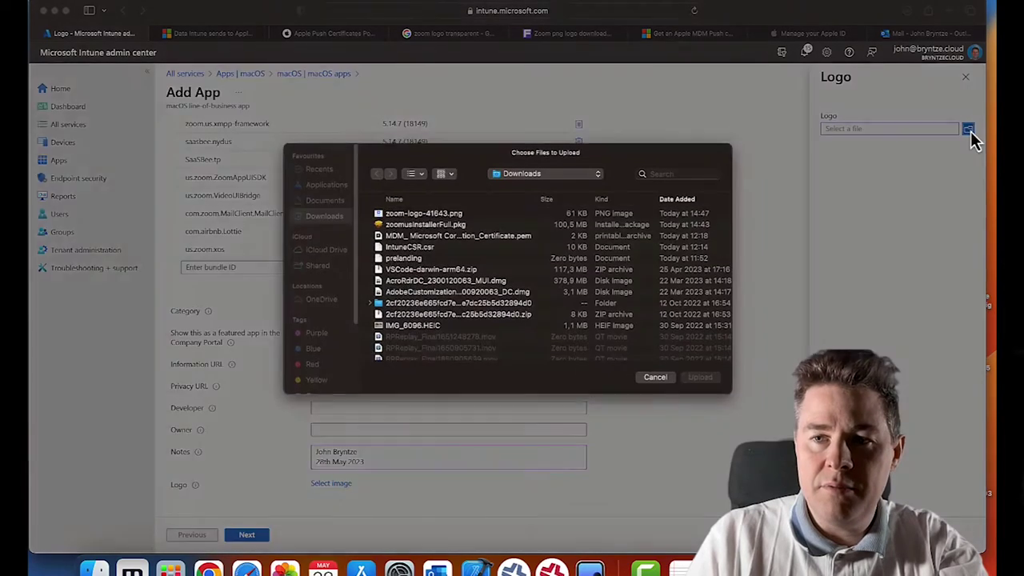
double_click(440, 223)
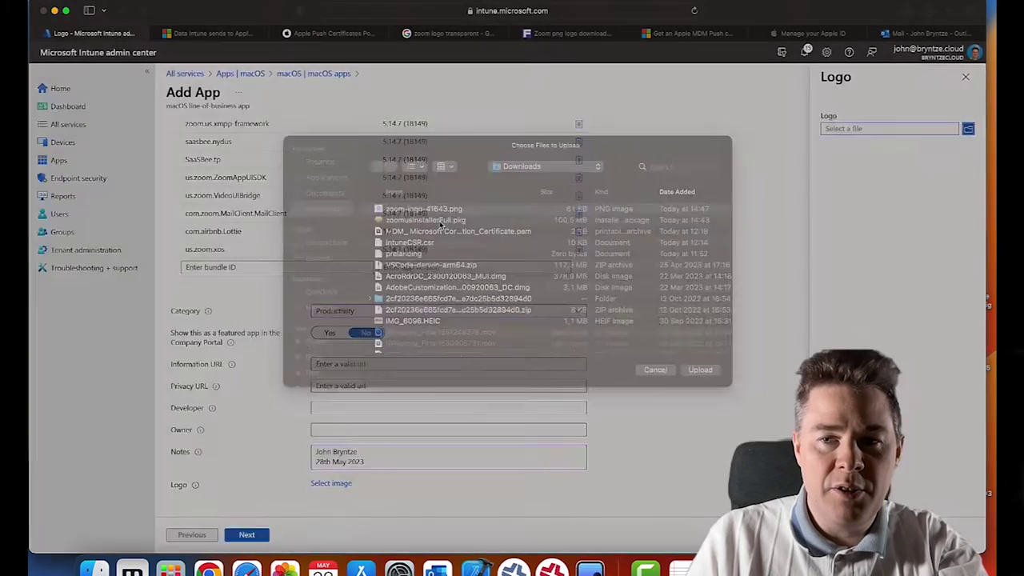
click(840, 534)
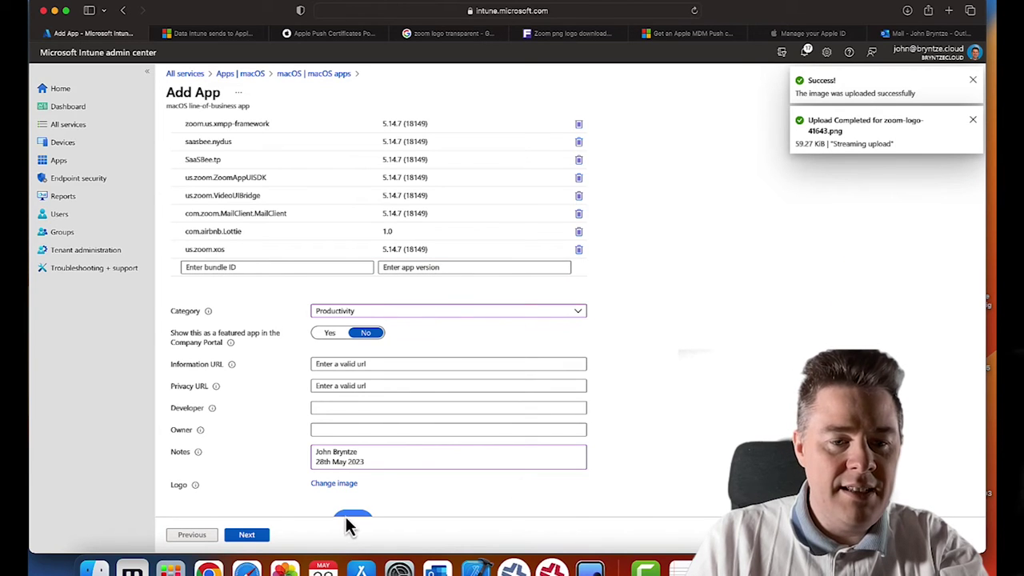
scroll(312, 478, down, 3)
Step: Assign the Zoom app as required to the group JBN - All macOS Devices
click(247, 535)
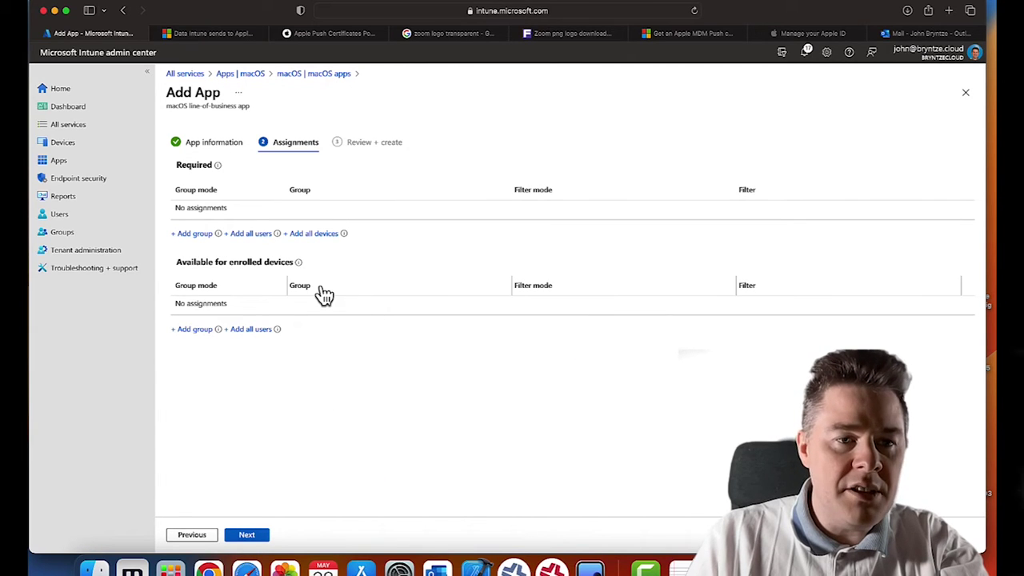
click(195, 237)
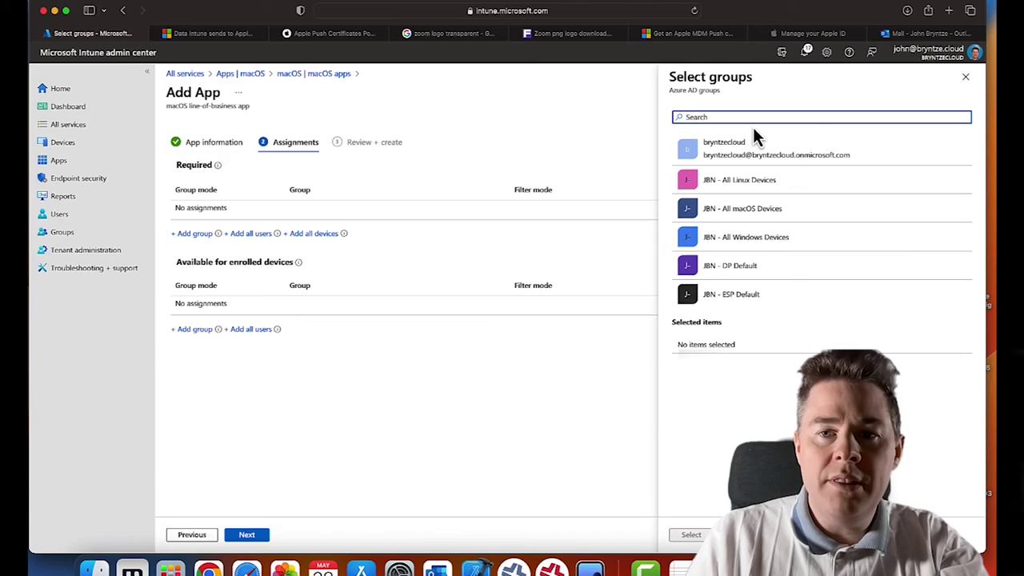
click(731, 222)
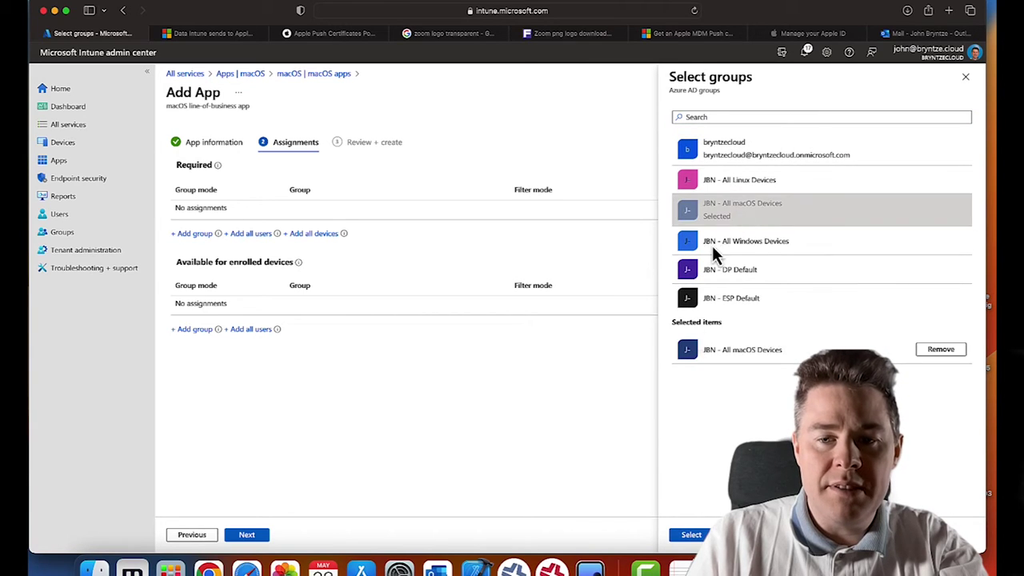
click(691, 536)
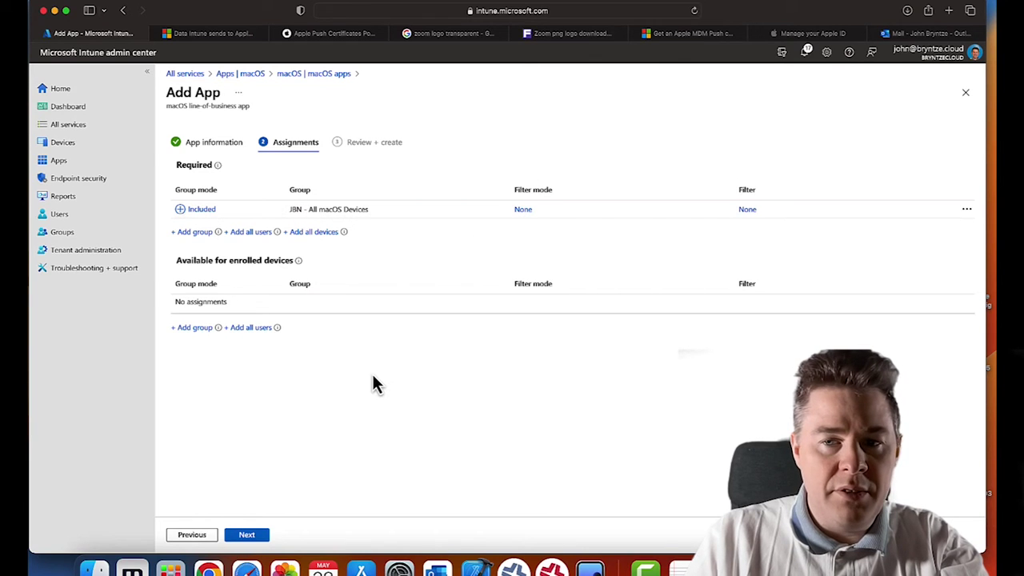
Step: Review the Zoom Desktop Client summary, create the app and return to the macOS apps list
click(246, 535)
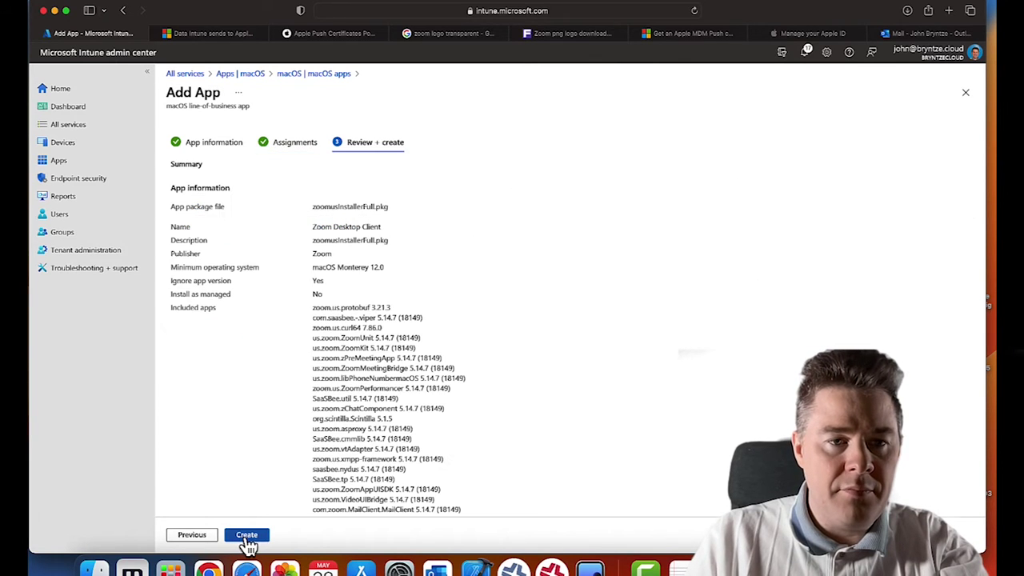
scroll(345, 396, down, 5)
scroll(344, 393, up, 2)
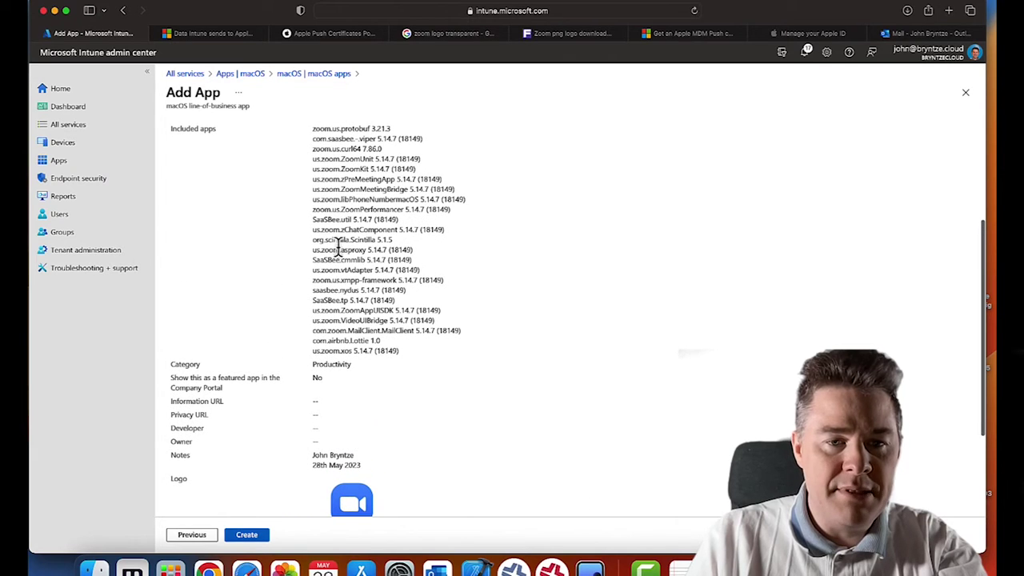
scroll(285, 256, up, 4)
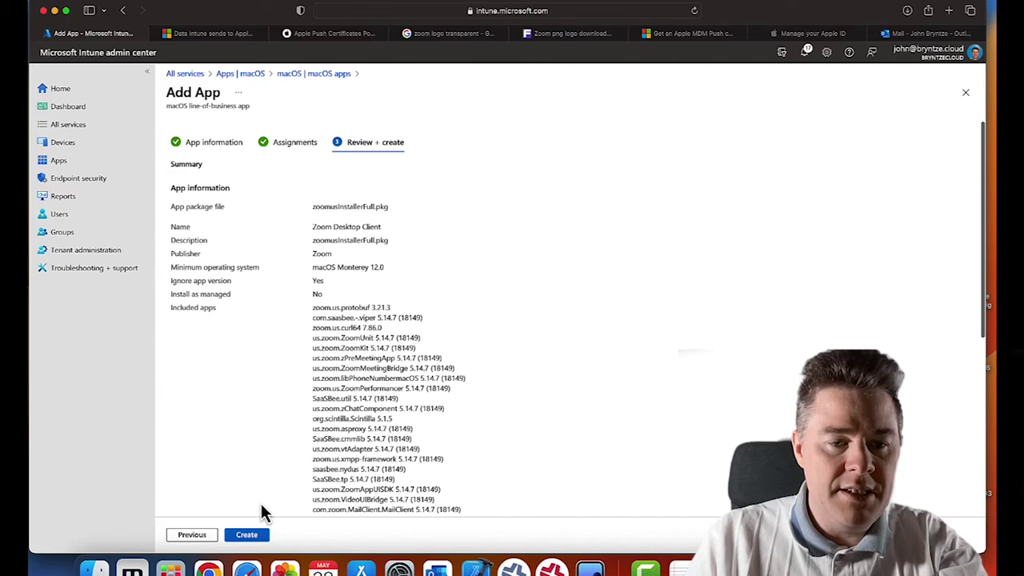
click(251, 536)
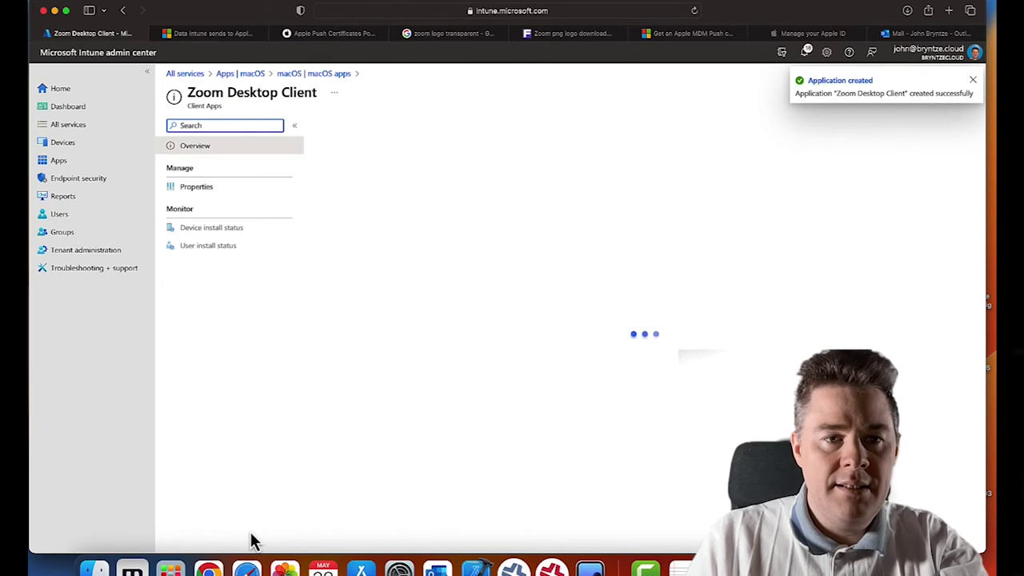
click(309, 74)
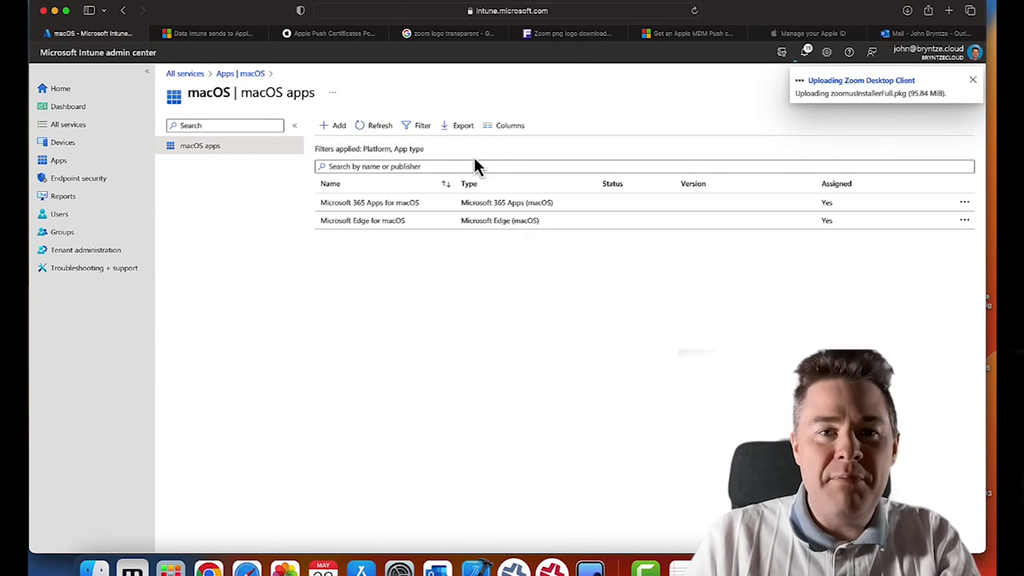
Step: Search the web for "download VLC for macos" in the logo search tab and open VideoLAN's VLC for Mac OS X page
click(444, 35)
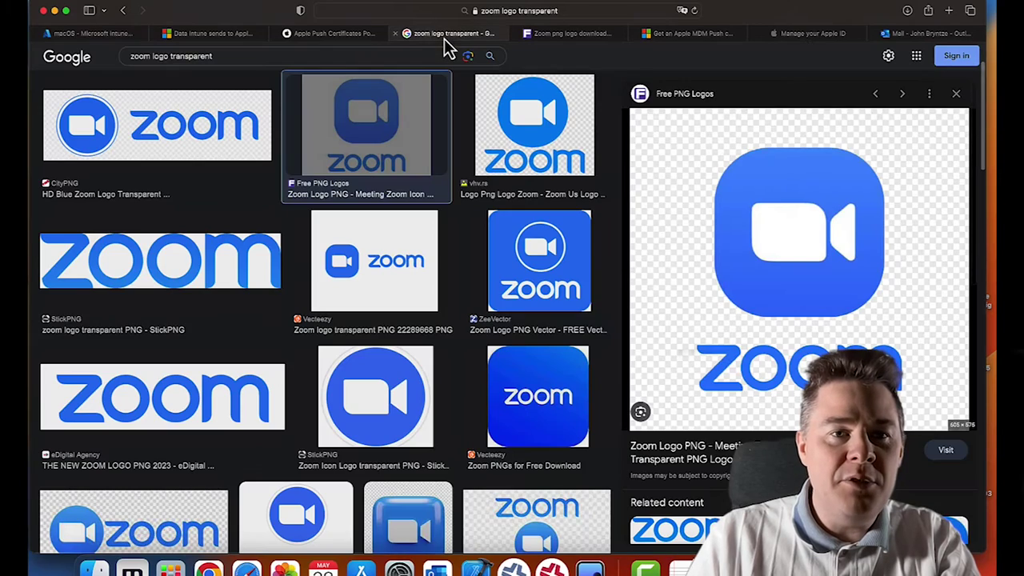
click(397, 12)
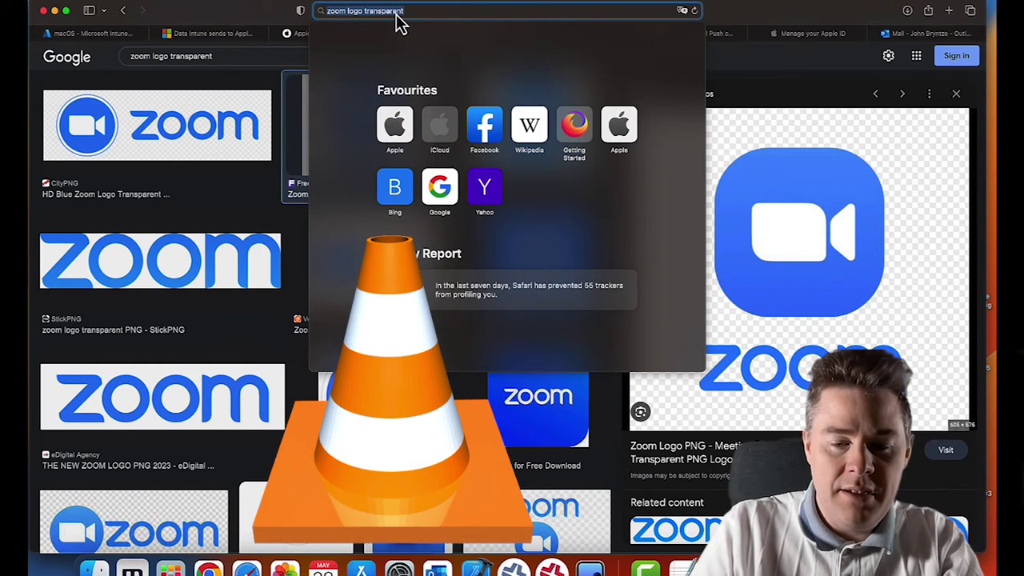
text(download VLC for macos)
key(Return)
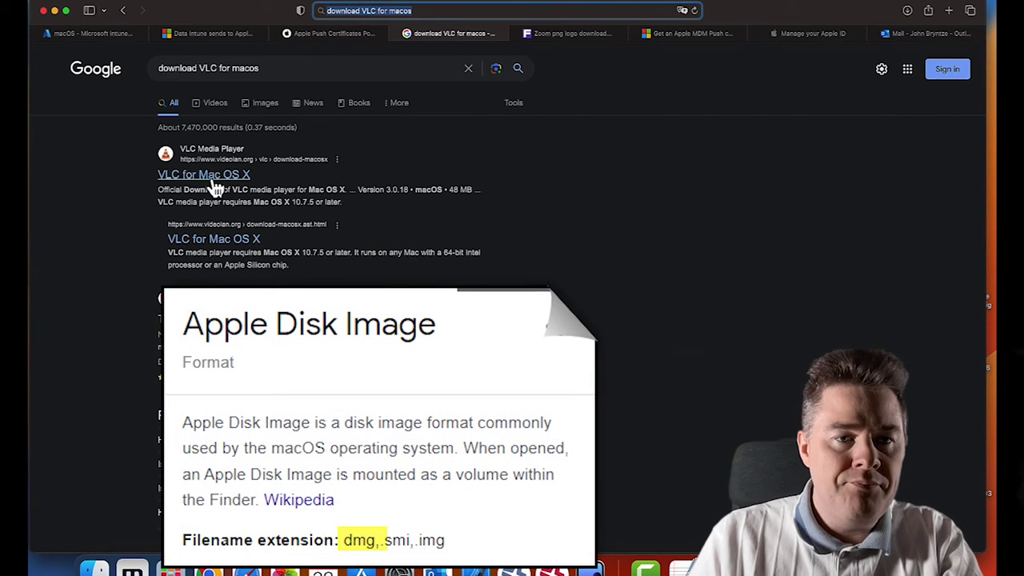
click(212, 179)
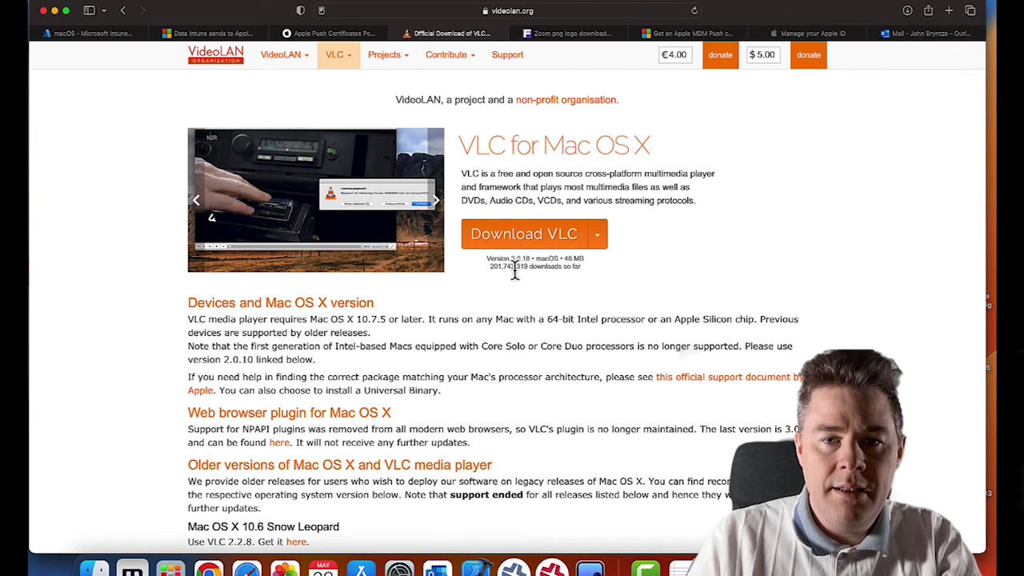
Step: Download VLC 3.0.18 for macOS, consenting to data use and allowing the site's downloads, and locate the disk image in the Downloads folder
click(517, 238)
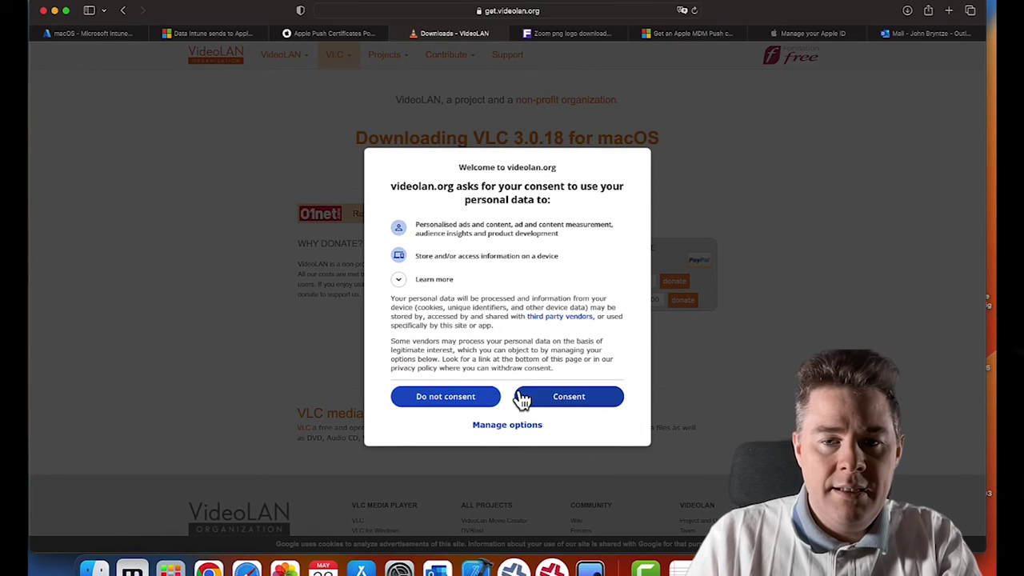
click(550, 406)
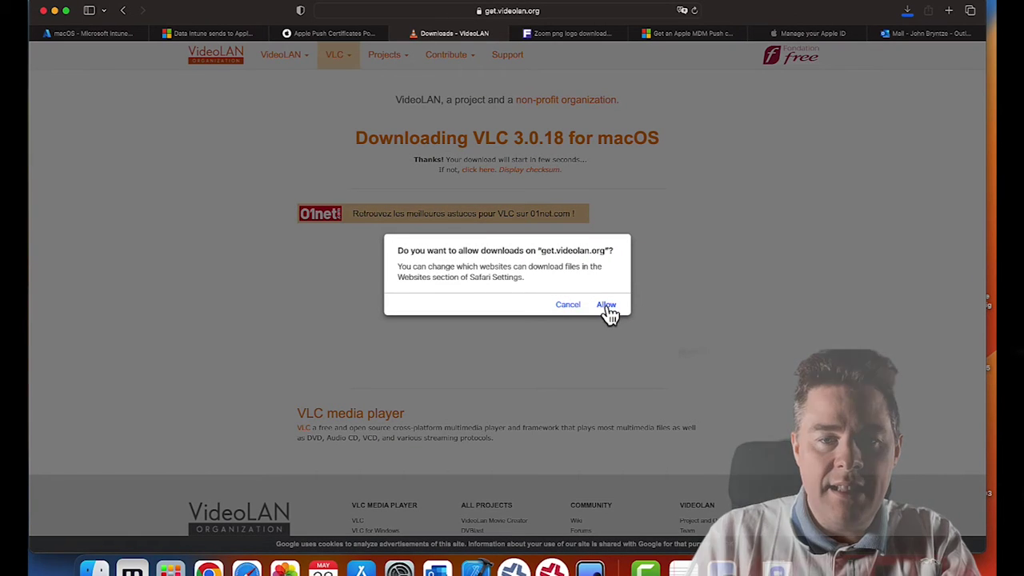
click(607, 305)
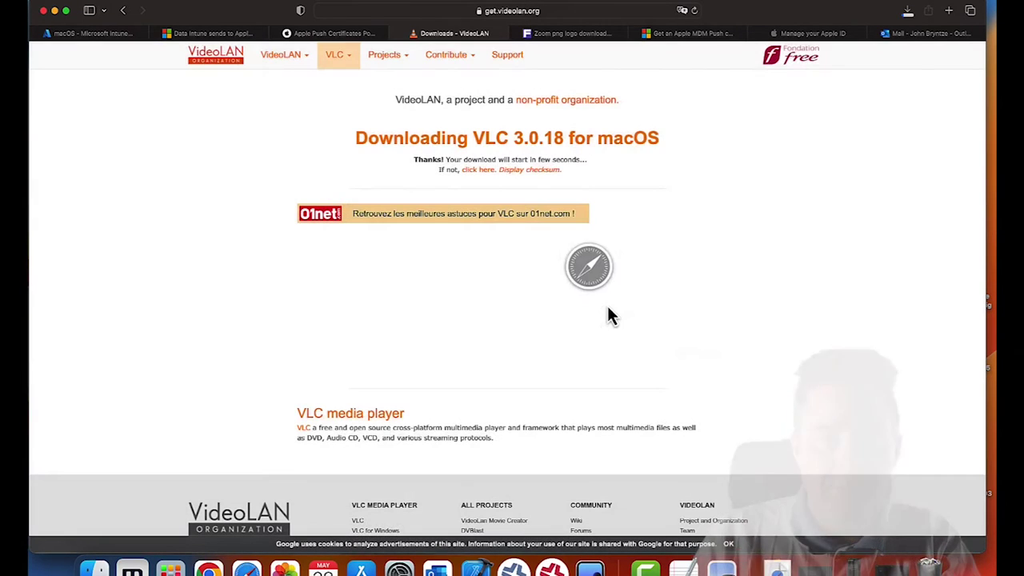
click(777, 568)
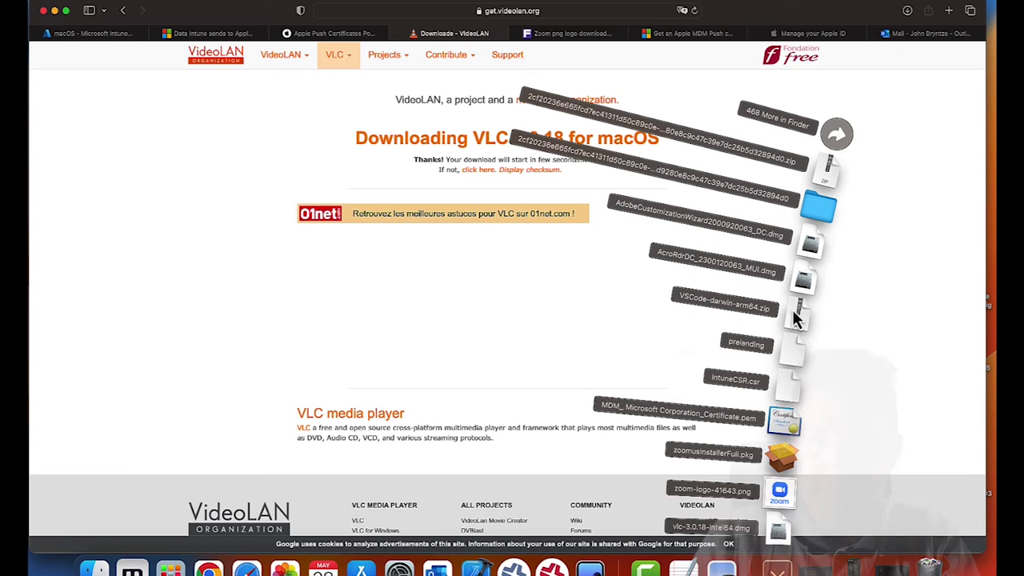
click(837, 133)
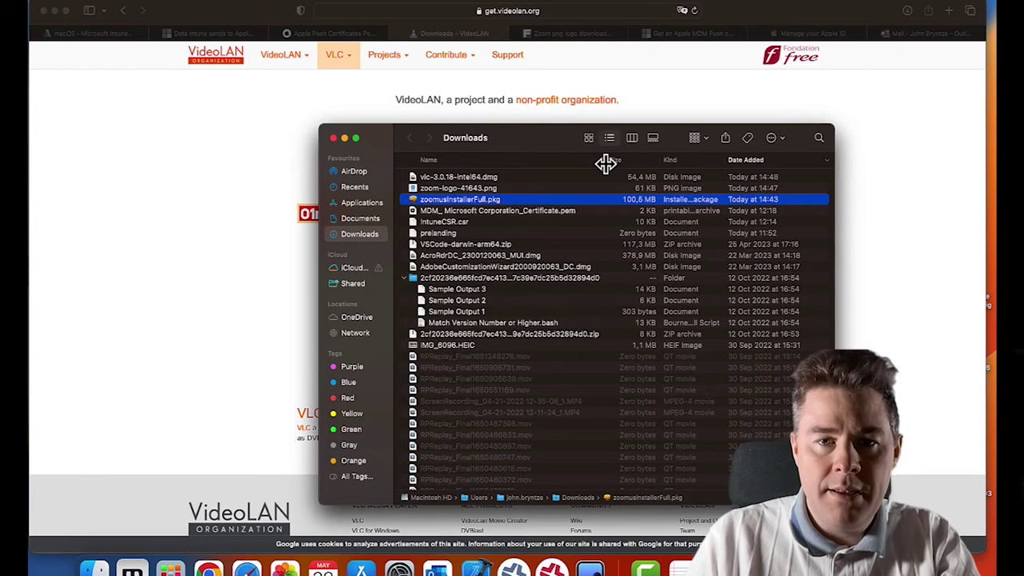
click(494, 179)
click(209, 269)
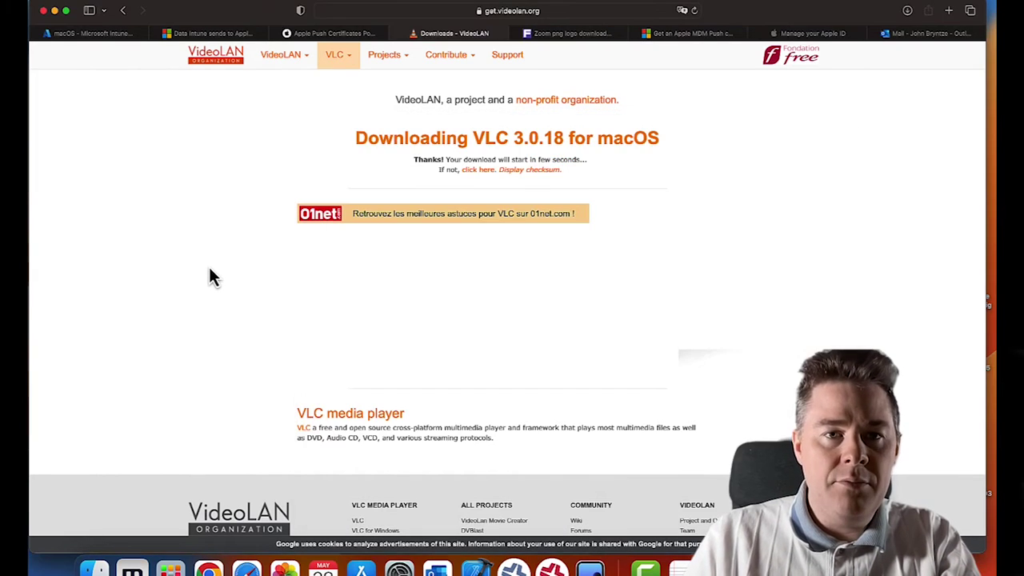
click(447, 12)
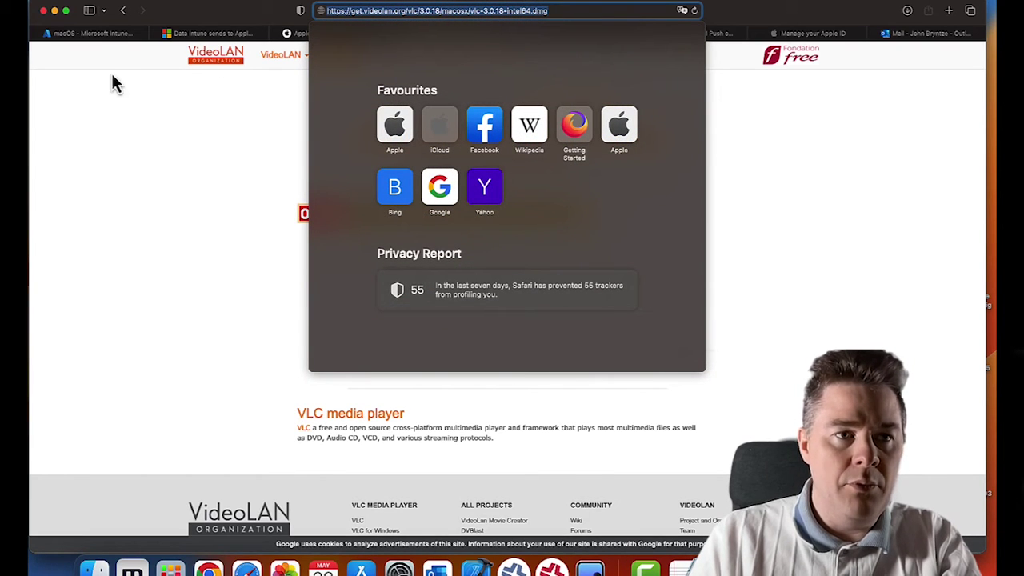
Step: Return to the Intune macOS apps list and start adding an app of type macOS app (DMG)
click(91, 37)
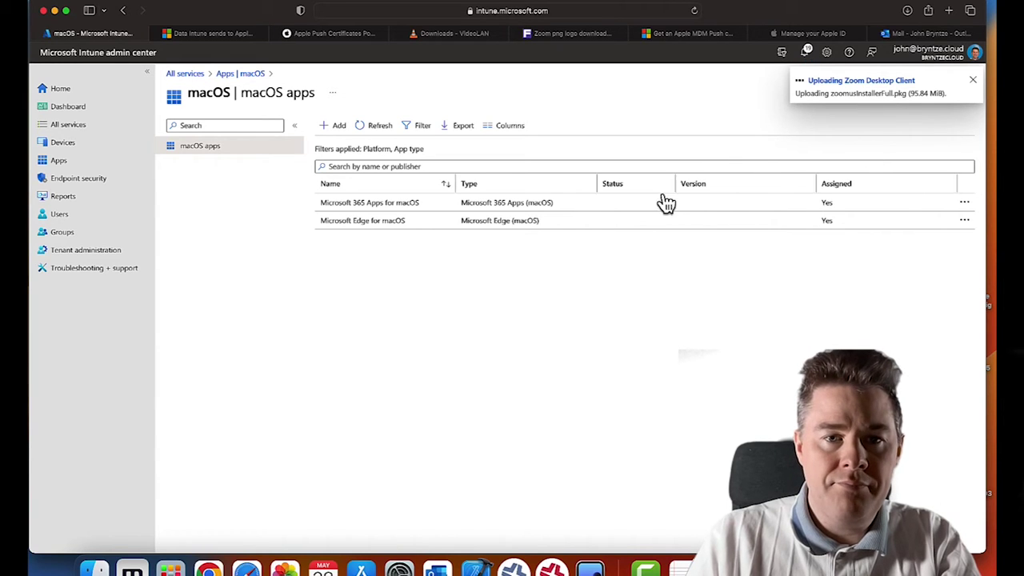
click(339, 133)
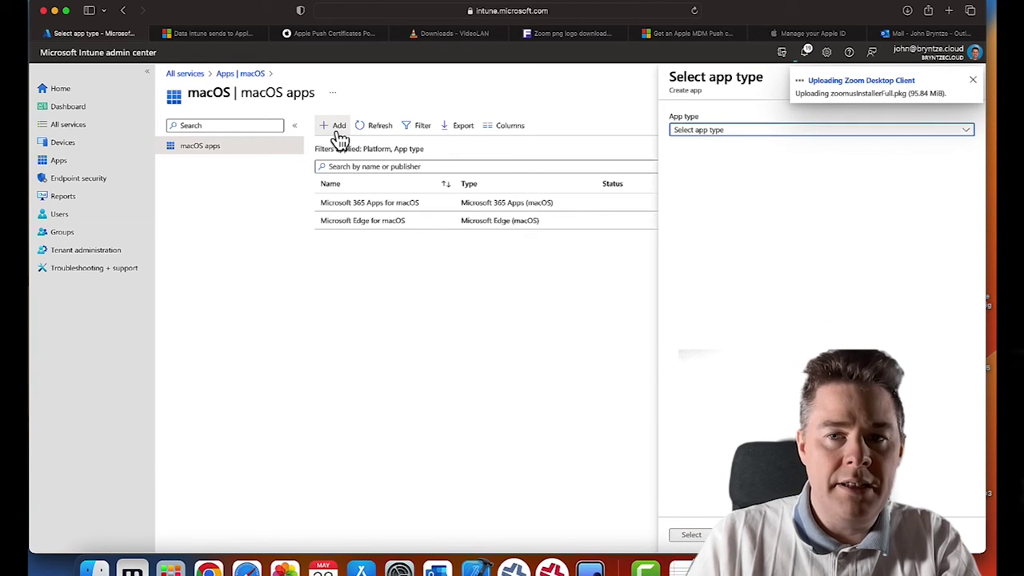
click(722, 136)
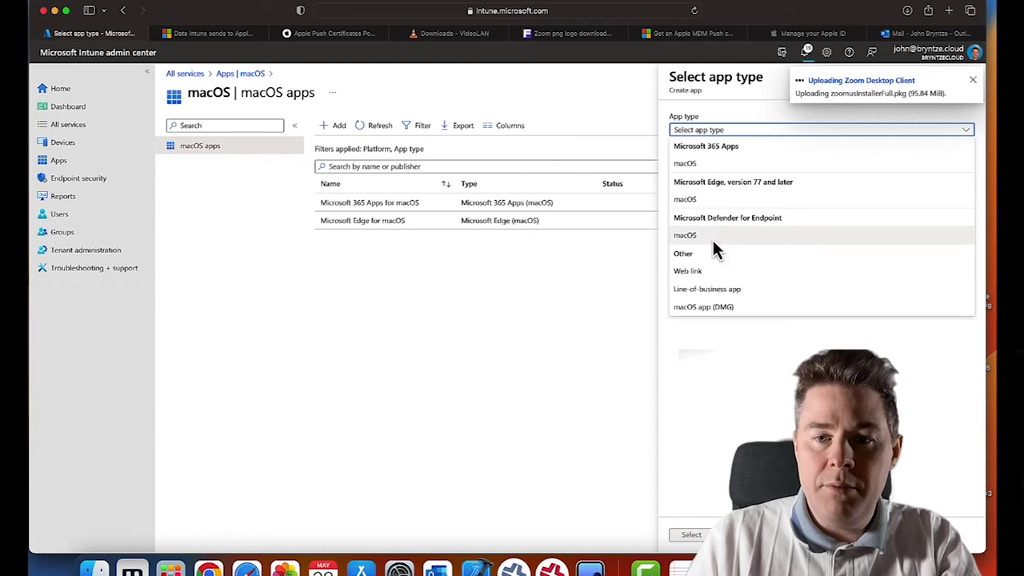
click(696, 311)
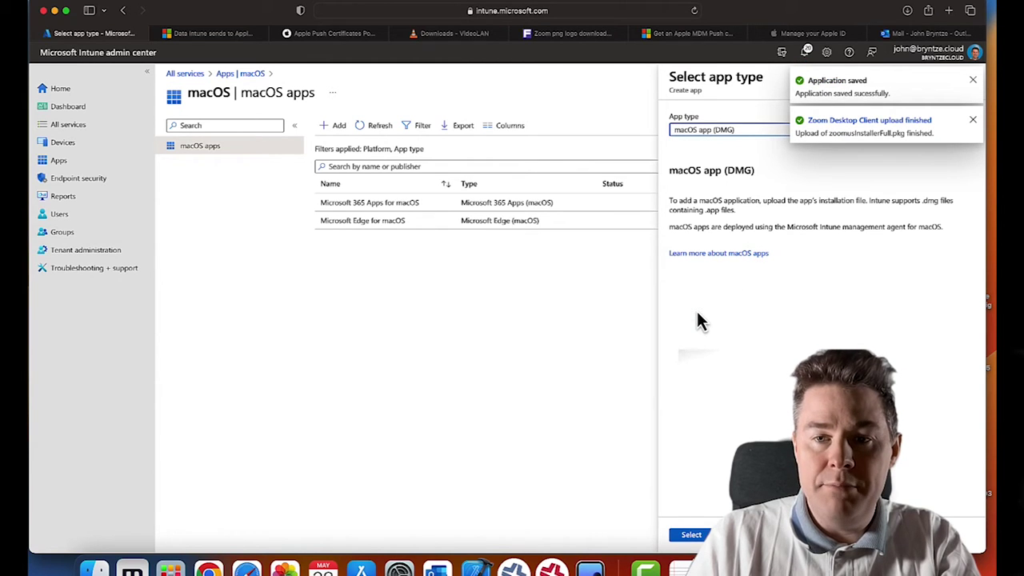
click(690, 534)
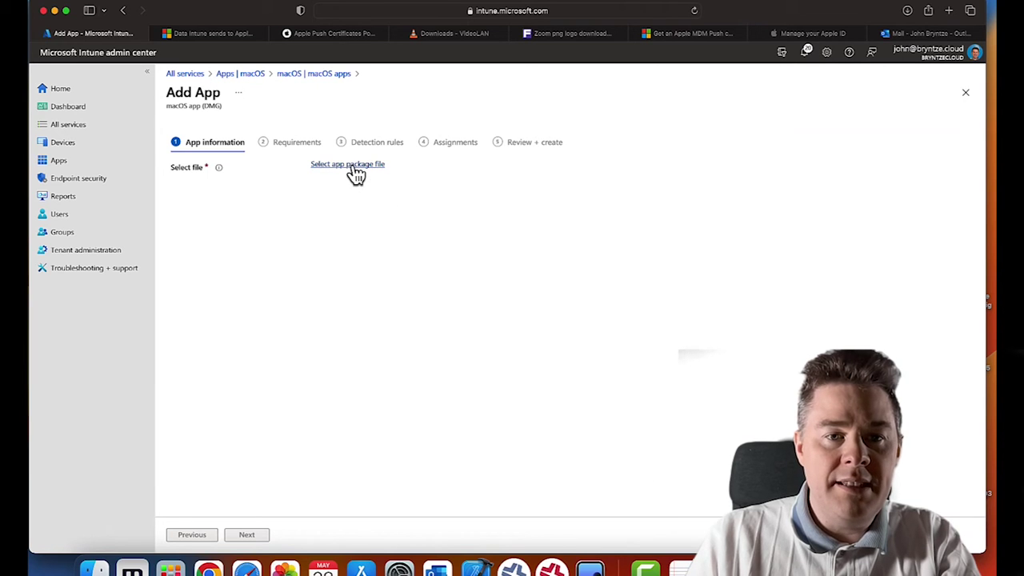
Step: Choose vlc-3.0.18-intel64.dmg from Downloads as the app package file and accept it
click(352, 165)
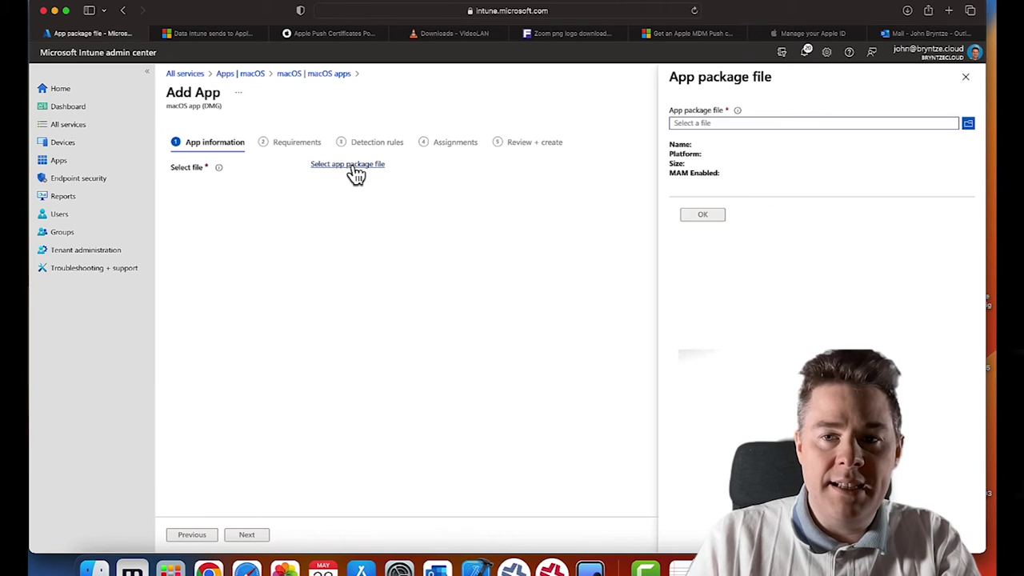
click(745, 134)
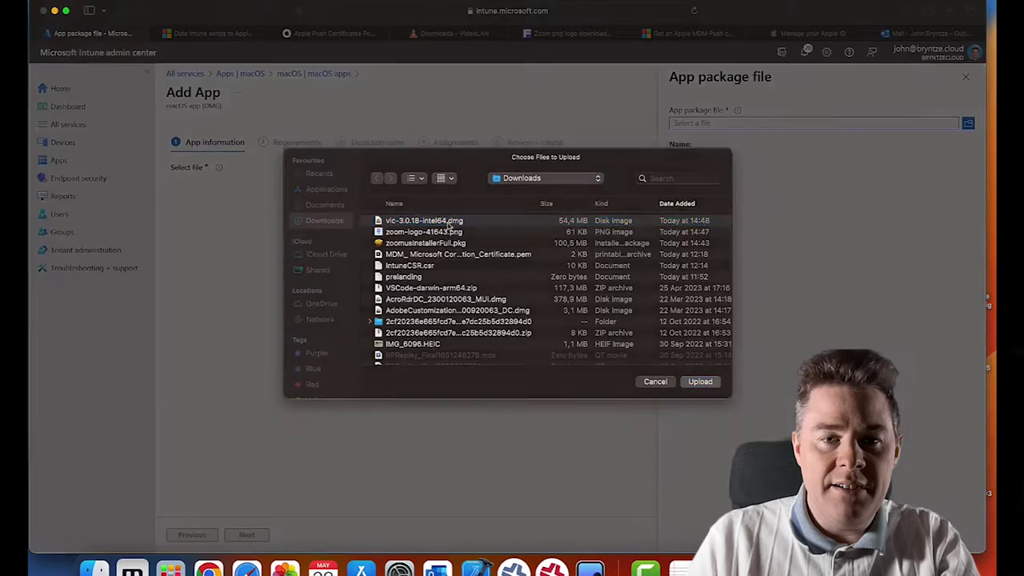
double_click(448, 224)
click(705, 215)
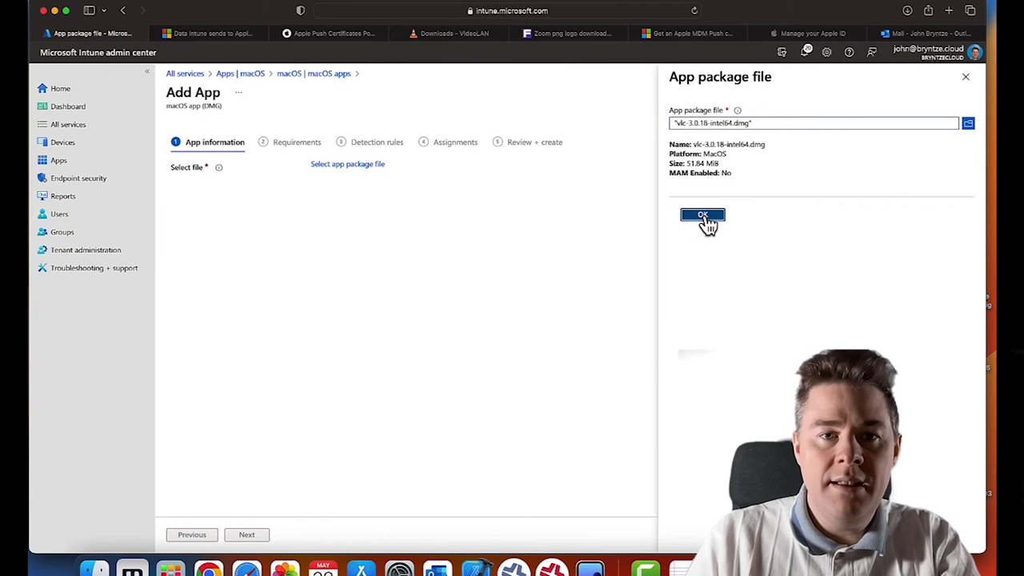
Step: Change the app's name to VideoLAN VLC 3.0.18
click(328, 190)
drag(392, 190, 350, 189)
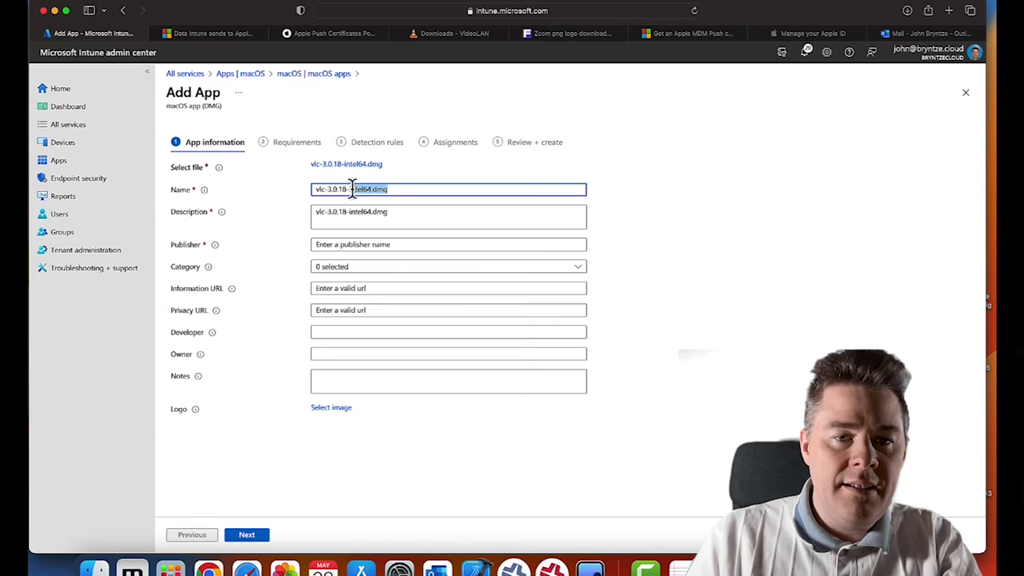
key(BackSpace)
key(BackSpace)
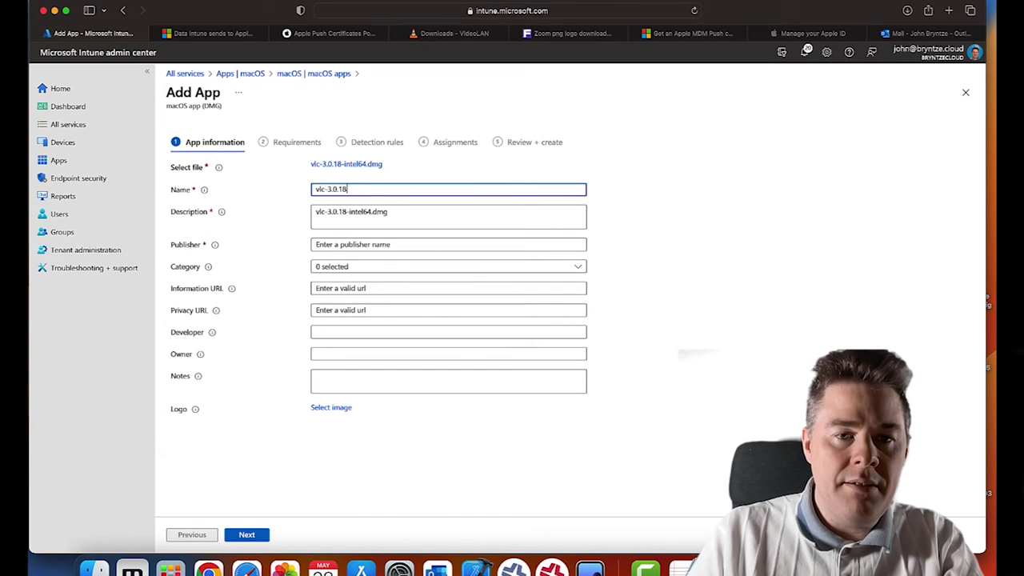
click(338, 190)
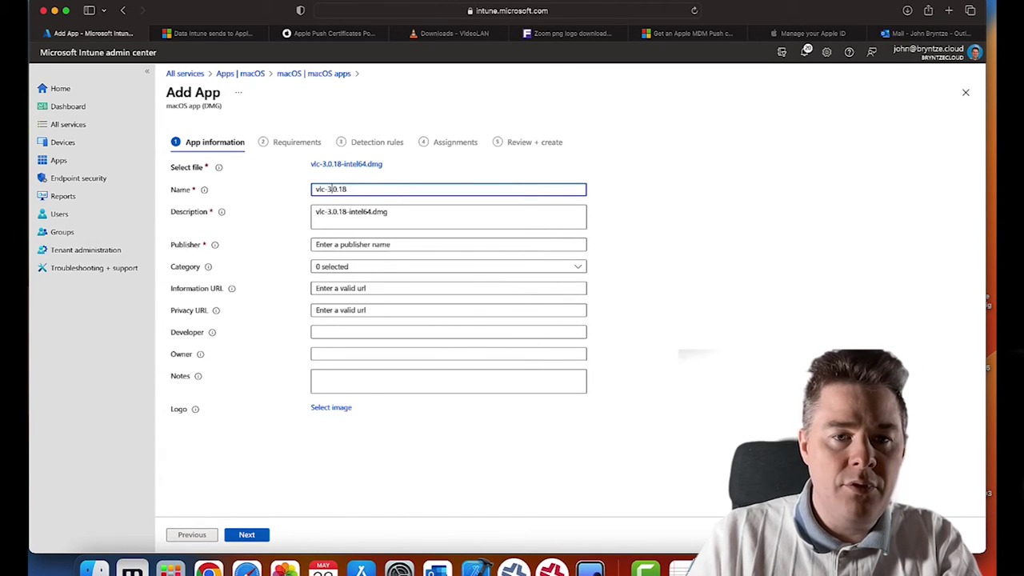
key(BackSpace)
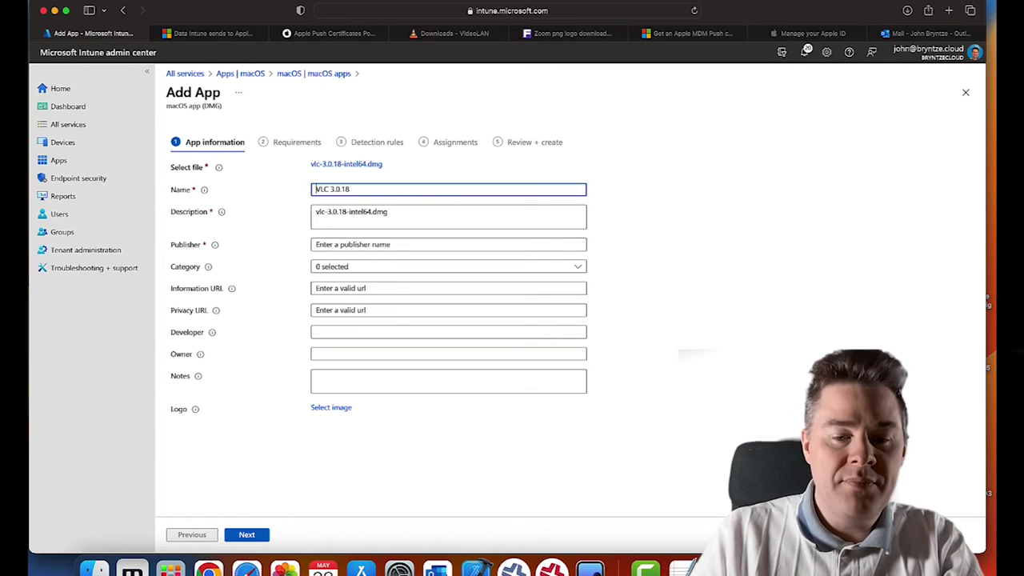
text(VideoLAN)
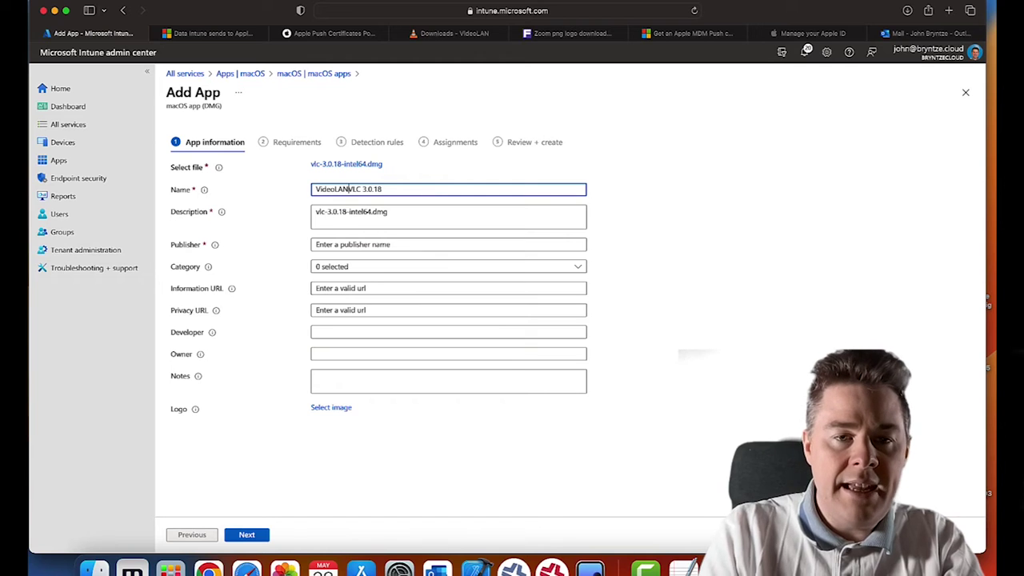
Step: Set the app's description to "Multimedia player" and its publisher to "VideoLAN VLC"
drag(392, 213, 278, 214)
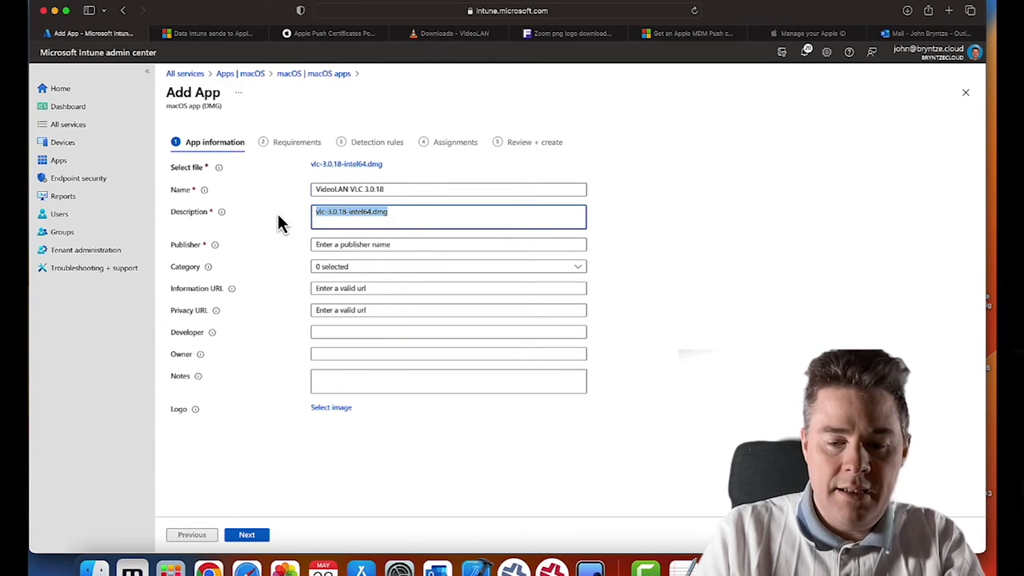
text(Multimedia player)
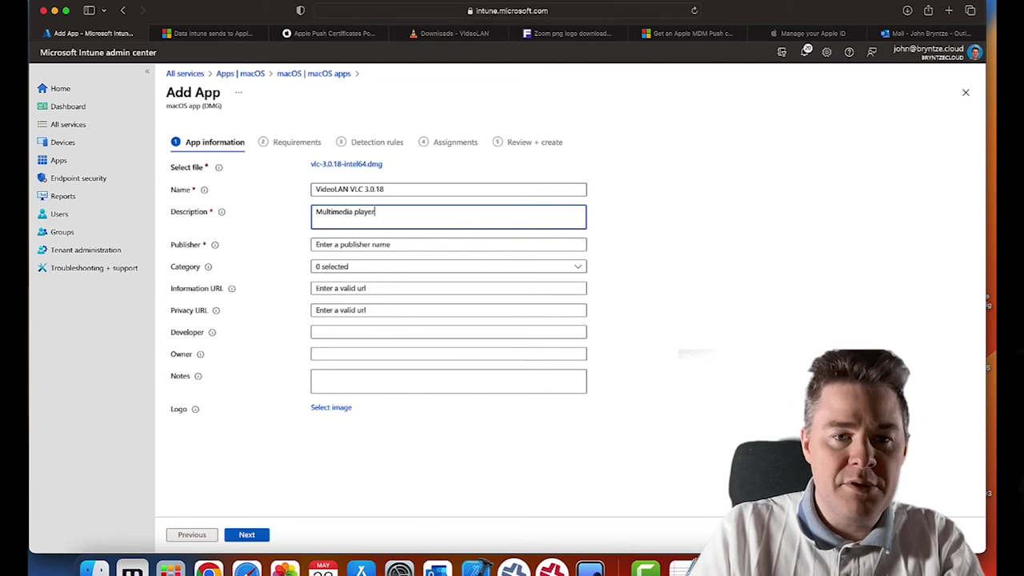
click(352, 244)
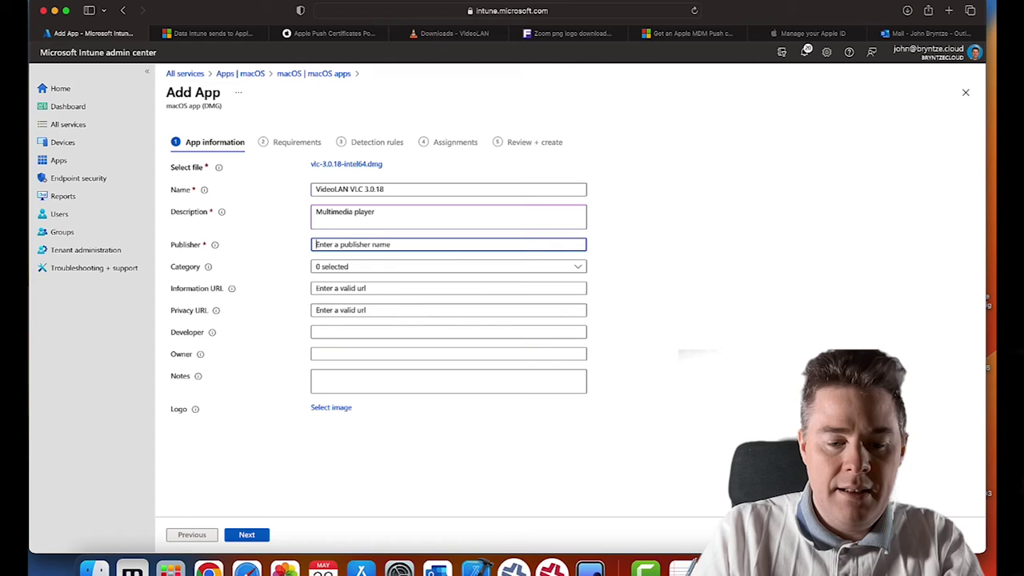
text(VideoLAN VLC)
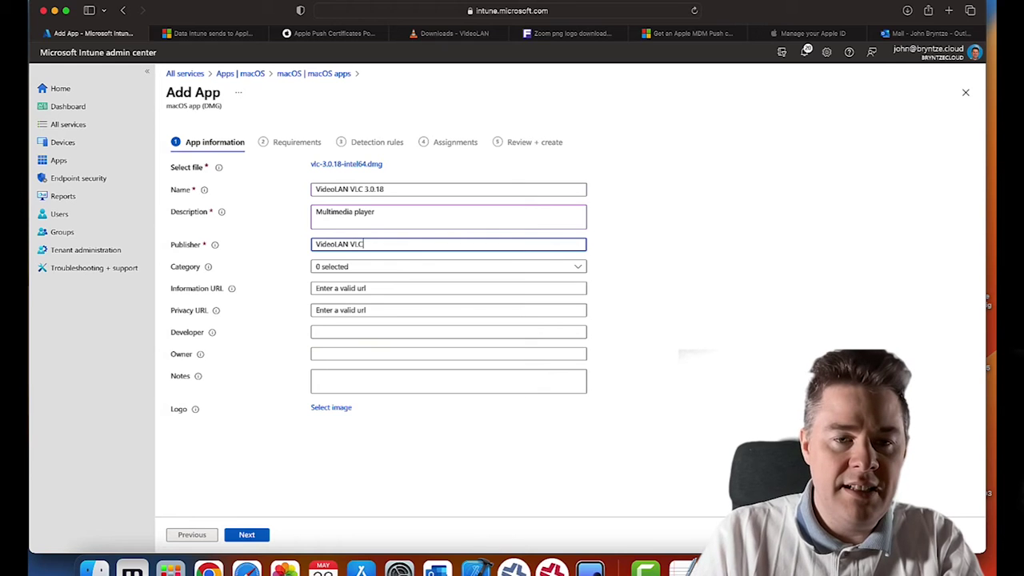
Step: Assign the app to the Photos & Media category and enter the author's full name and "28th LMay 2023" in the notes
click(324, 268)
click(332, 302)
click(334, 306)
click(323, 353)
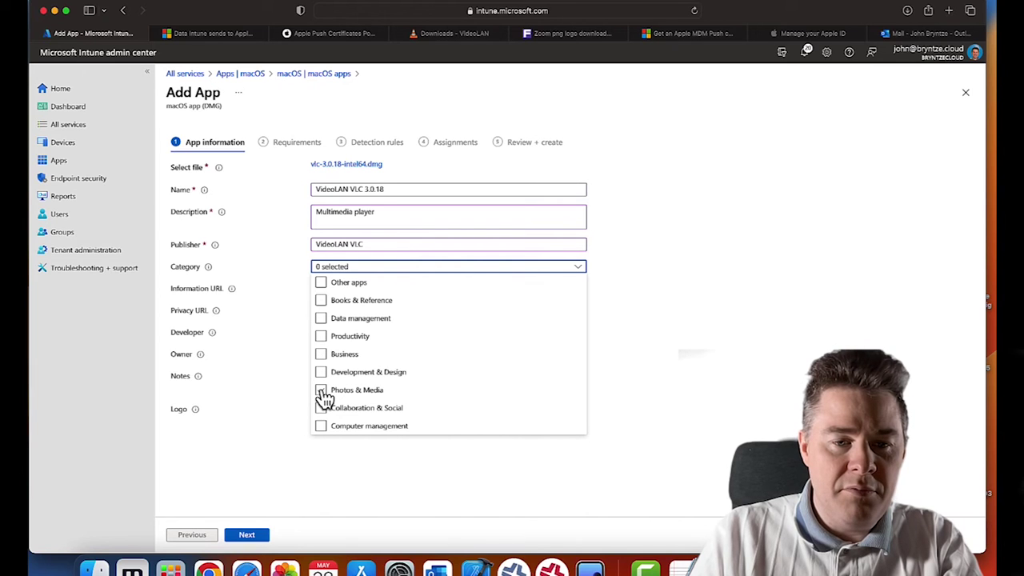
click(323, 392)
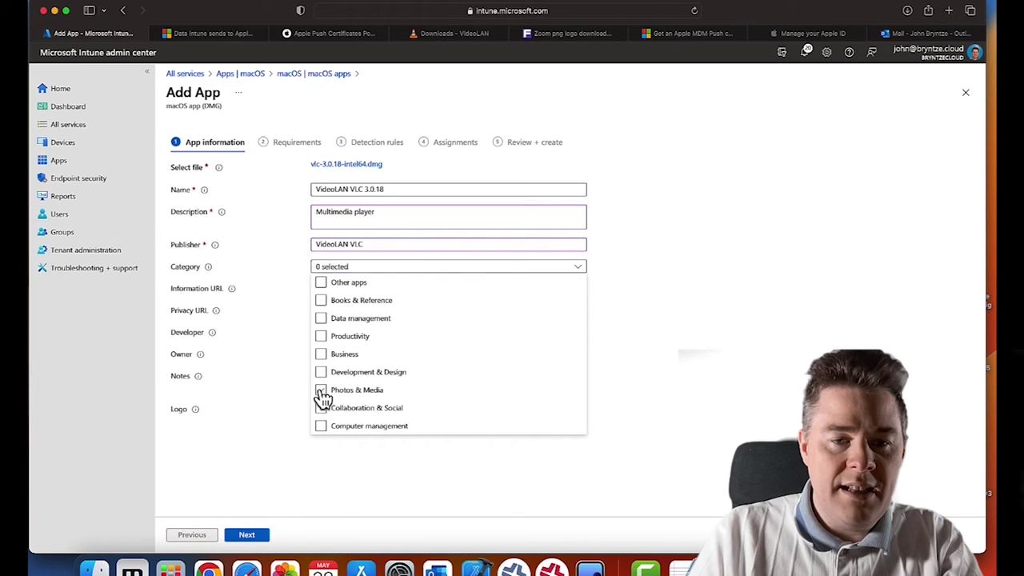
click(651, 321)
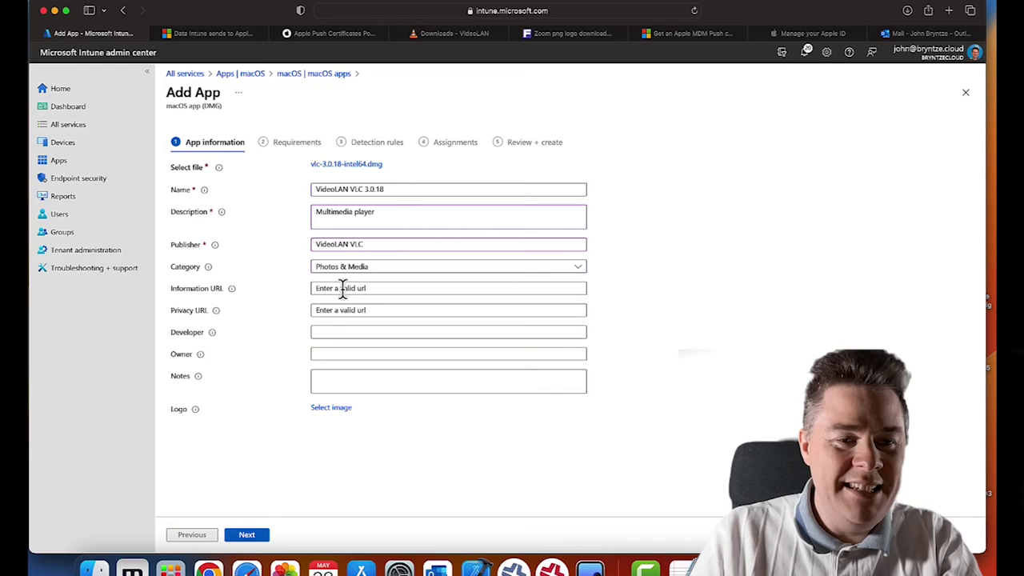
click(328, 383)
text(John Bryntze)
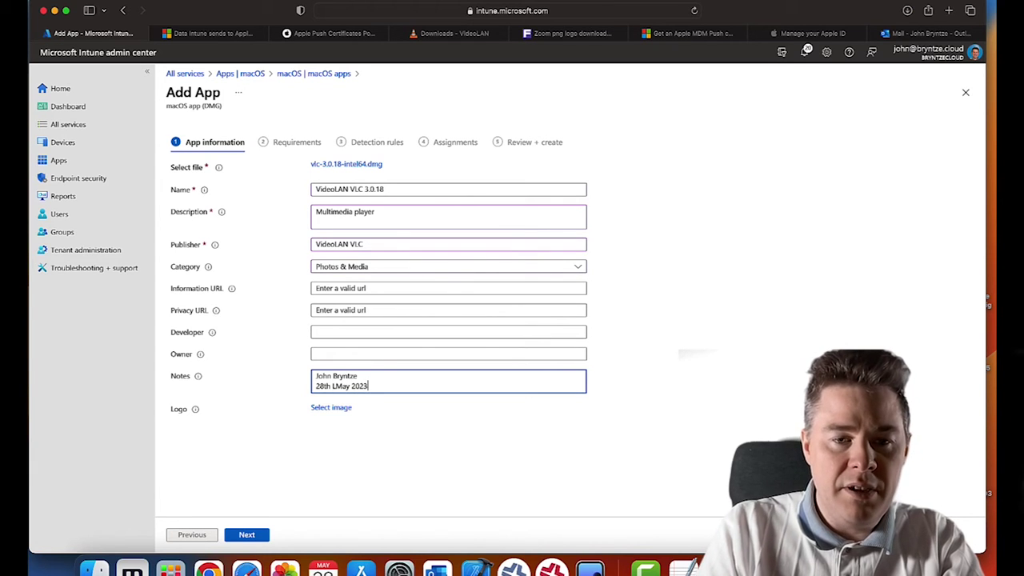
Step: Search Google Images for "VLC logo png transparent" in the VideoLAN download tab and open the Wikimedia Commons VLC icon.png result
click(457, 33)
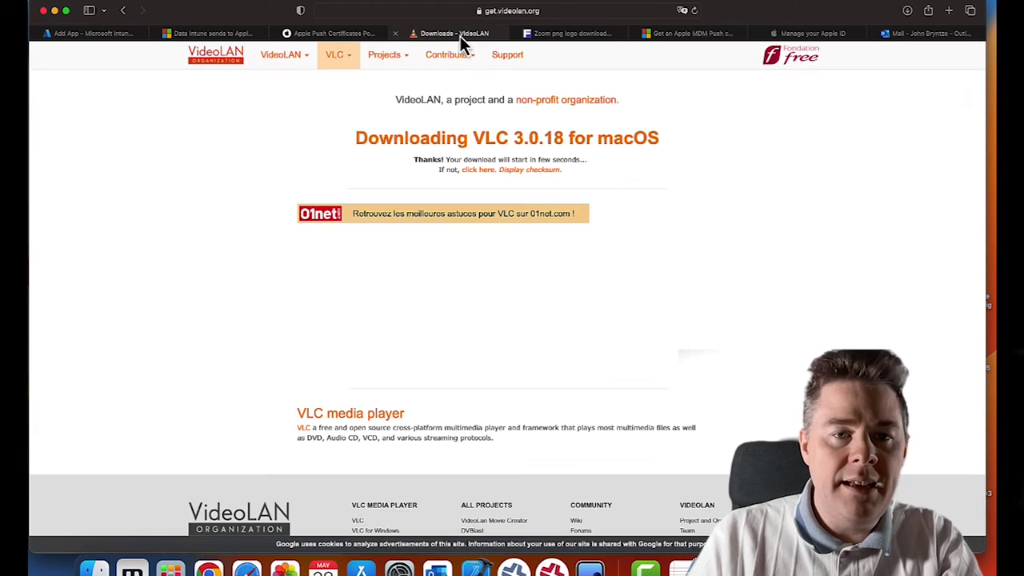
click(351, 13)
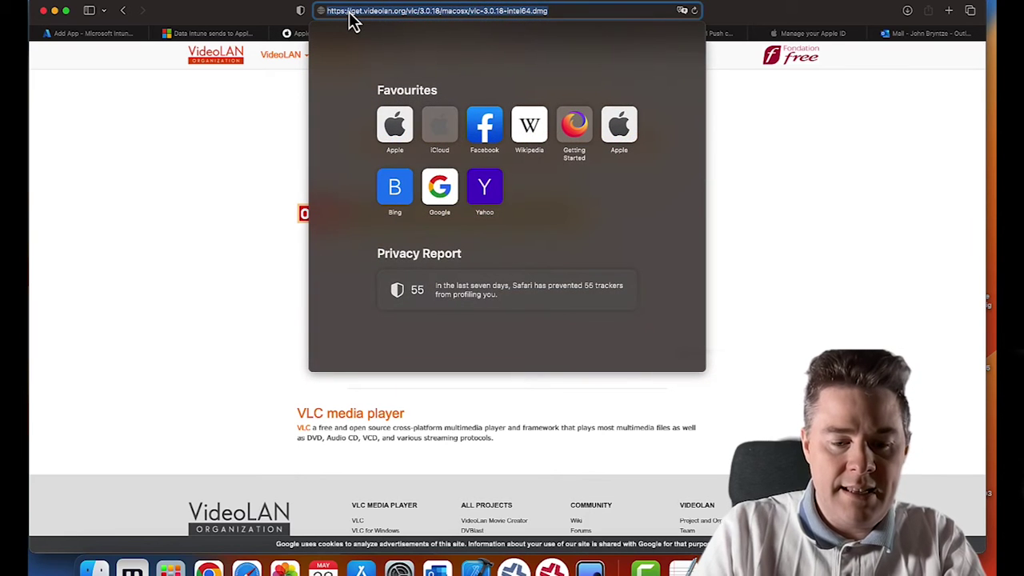
key(BackSpace)
text(VLC logo)
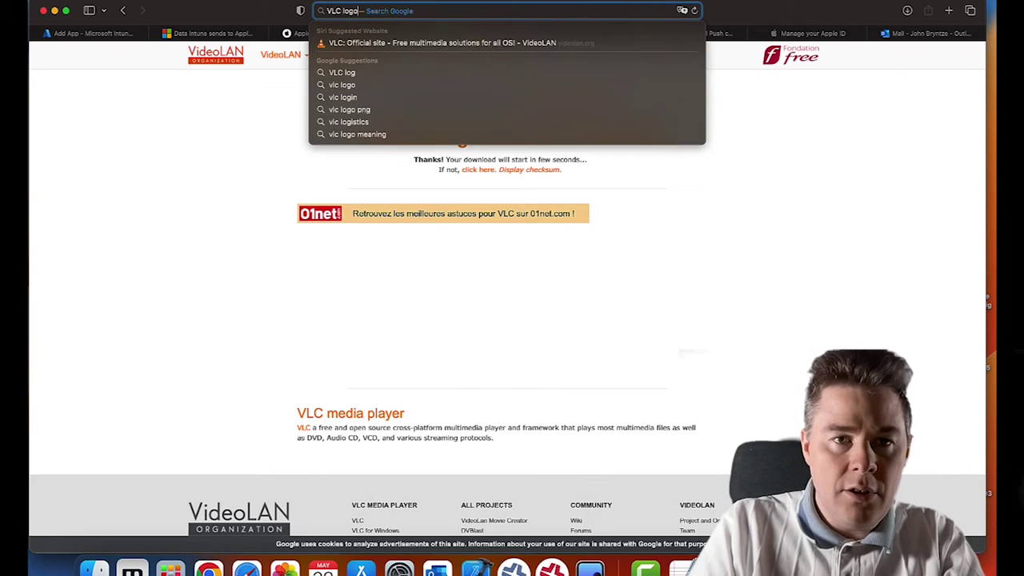
text( png transparent)
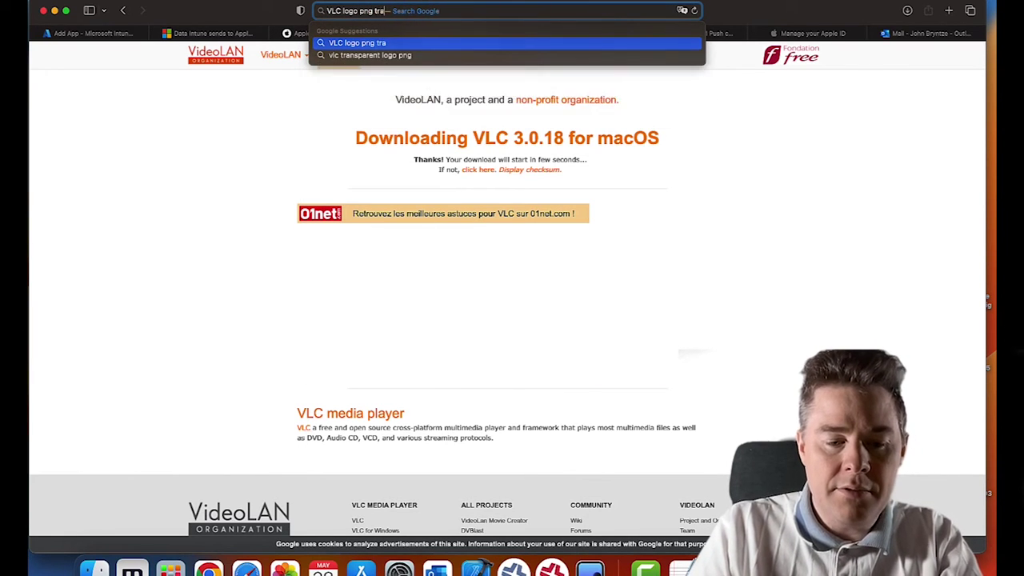
key(Escape)
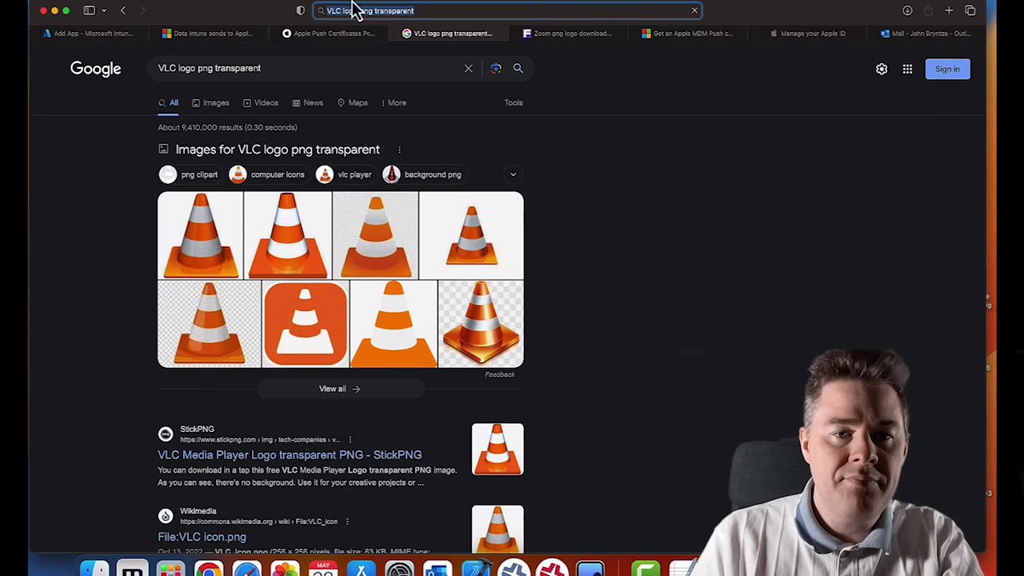
click(218, 106)
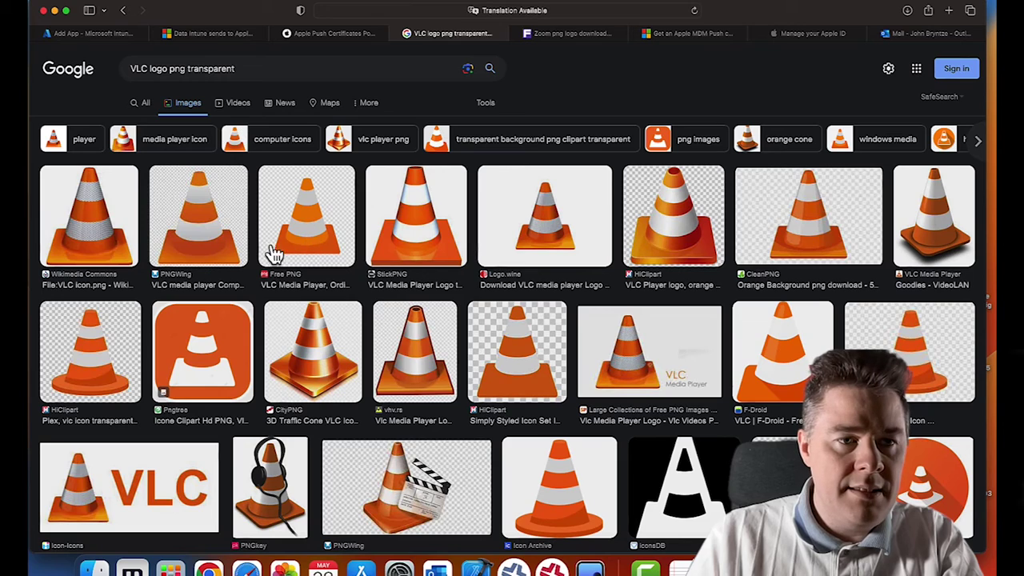
click(100, 246)
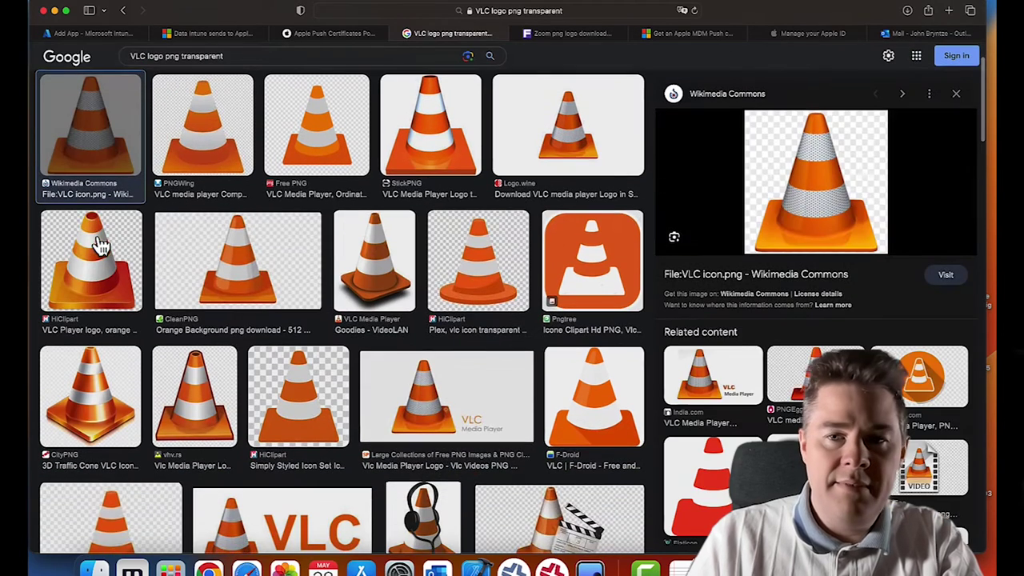
Step: Open the full-size VLC icon from its Wikimedia Commons page and save the image as VLC_icon in the Downloads folder
click(794, 209)
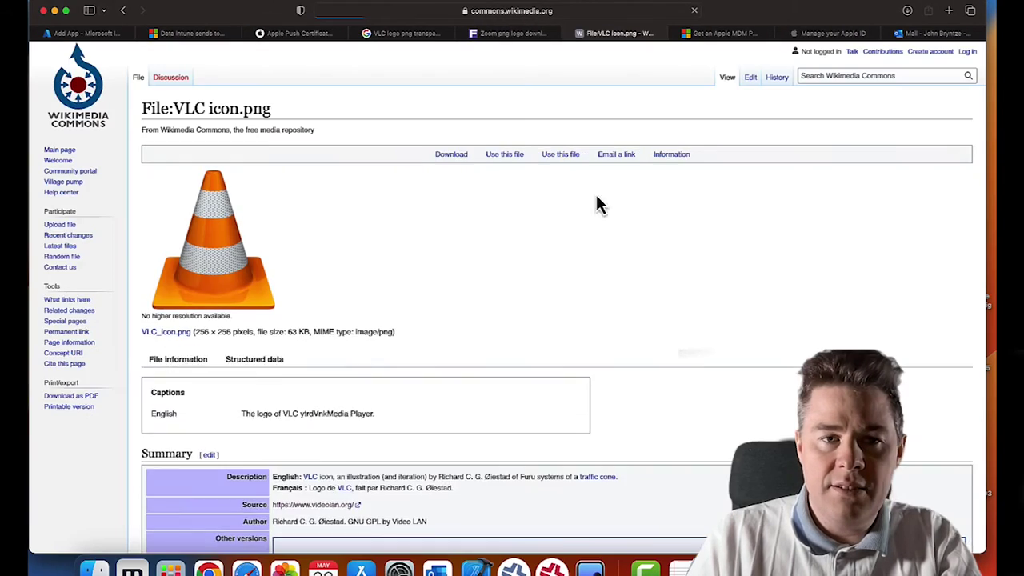
click(227, 297)
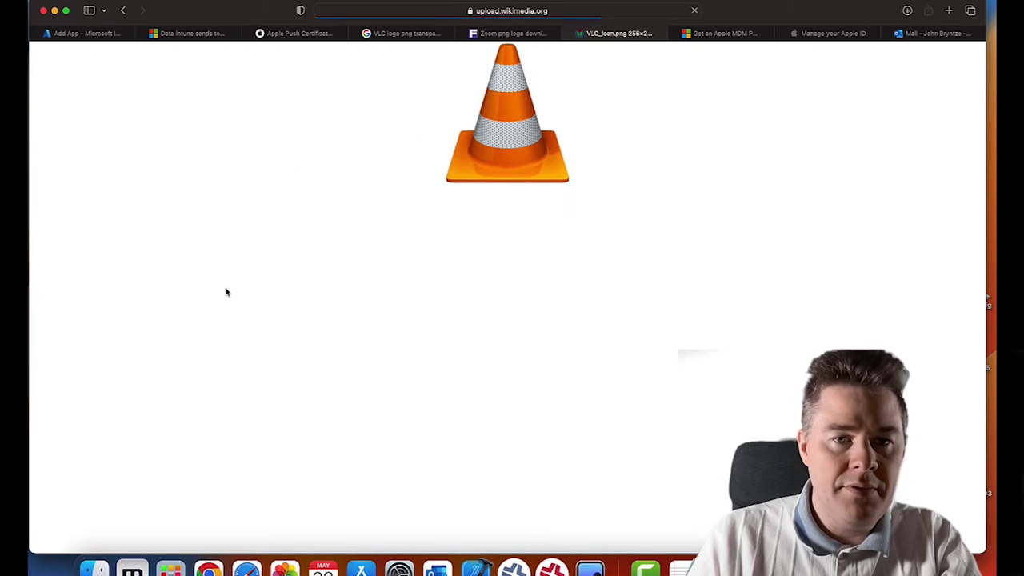
right_click(514, 168)
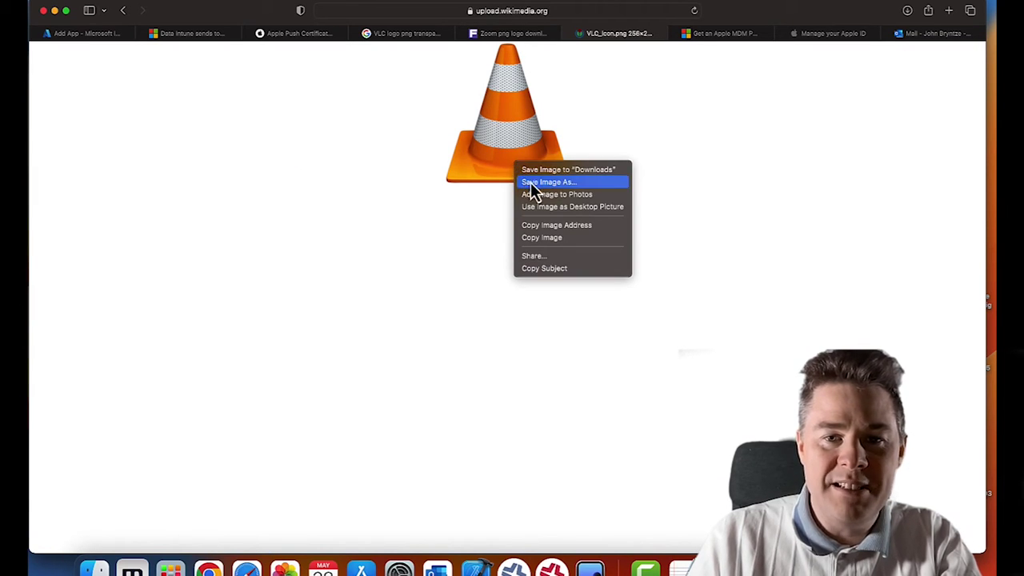
click(533, 182)
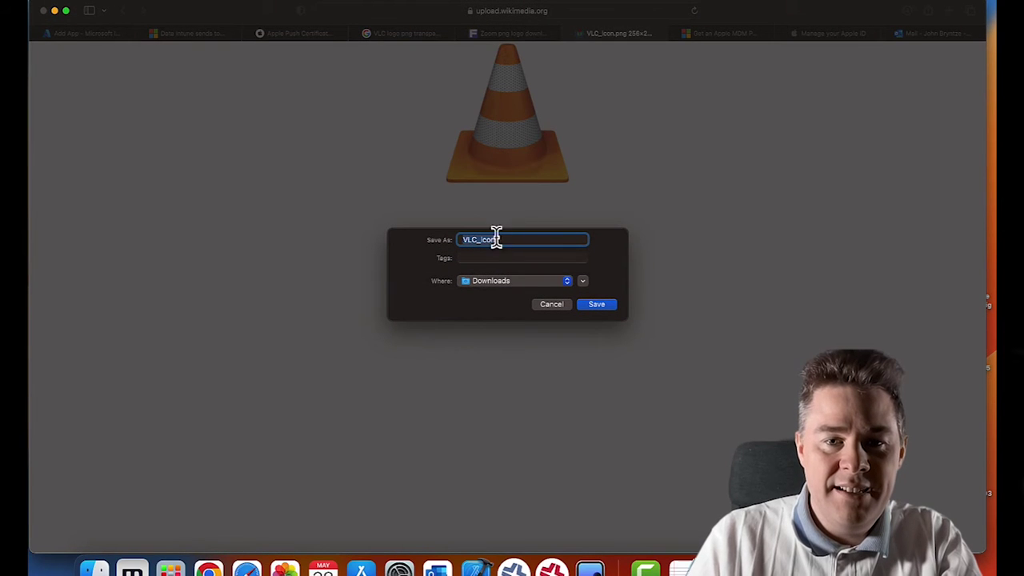
click(602, 308)
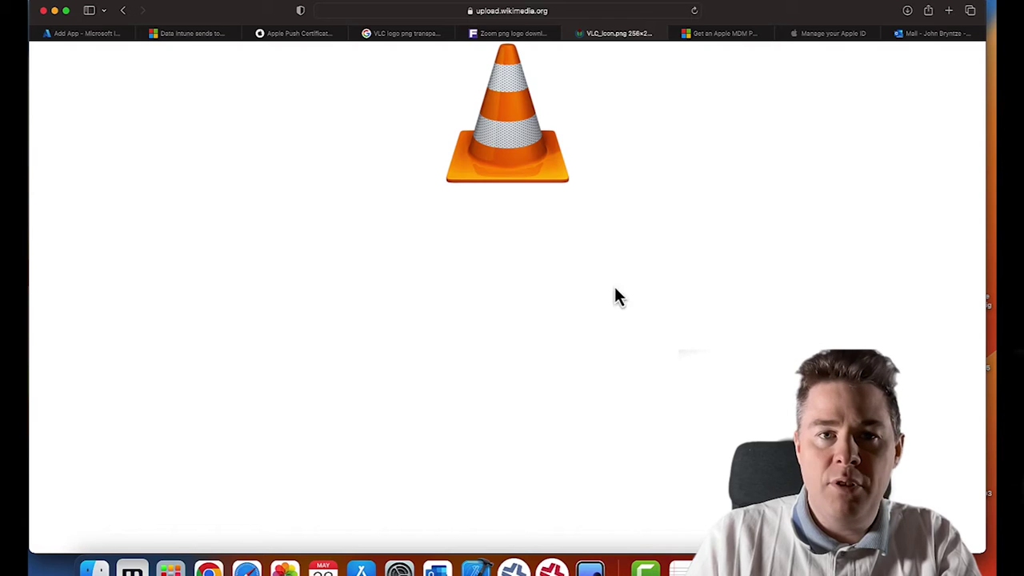
Step: Return to the Intune Add App form and set VLC_icon.png from Downloads as the app's logo
click(80, 38)
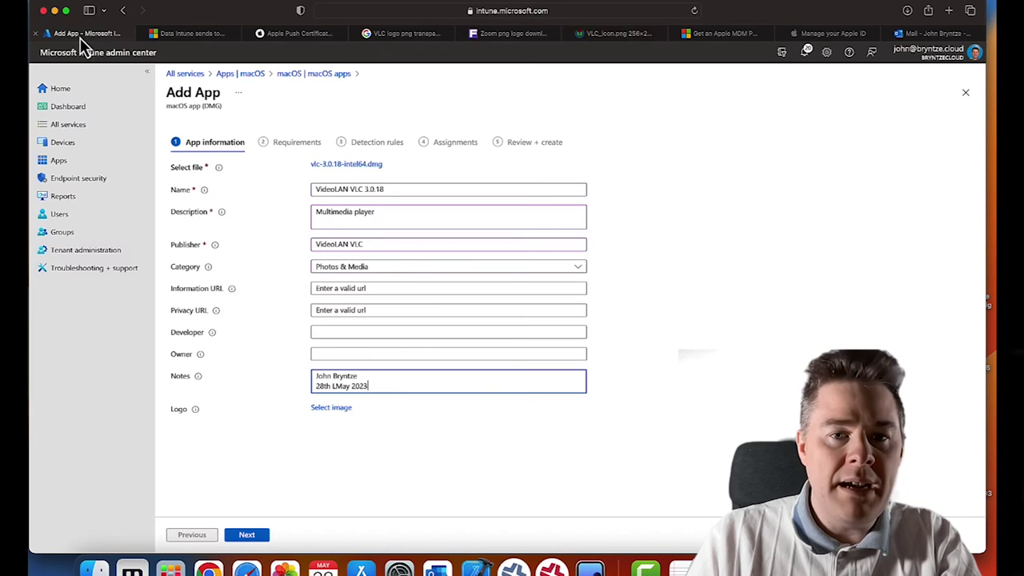
click(331, 414)
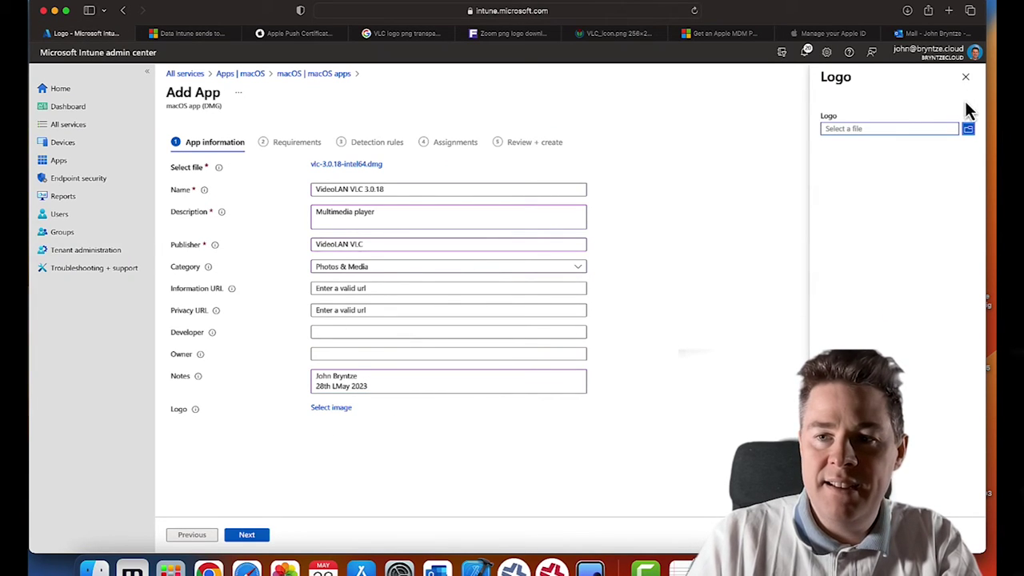
click(968, 128)
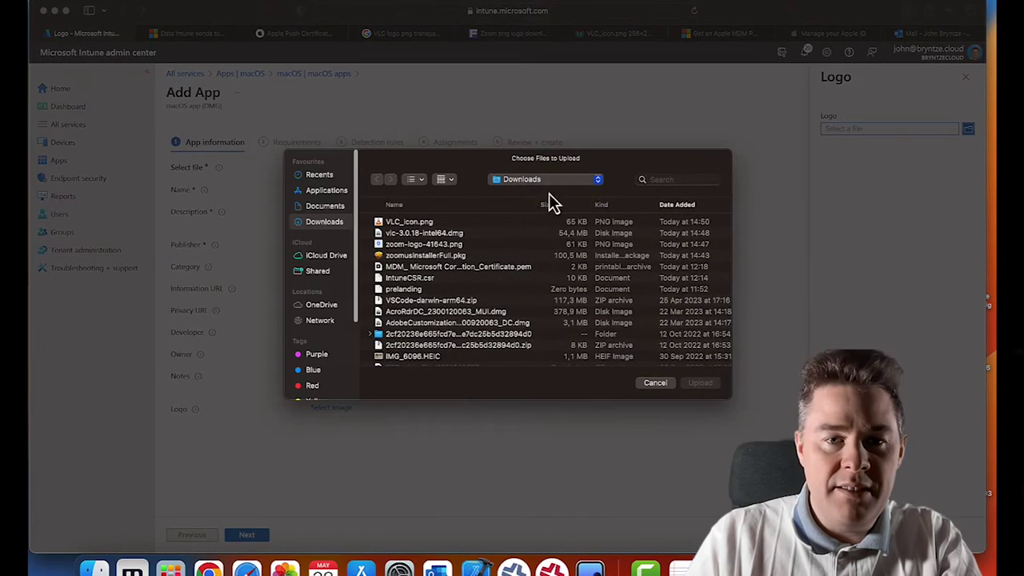
double_click(422, 224)
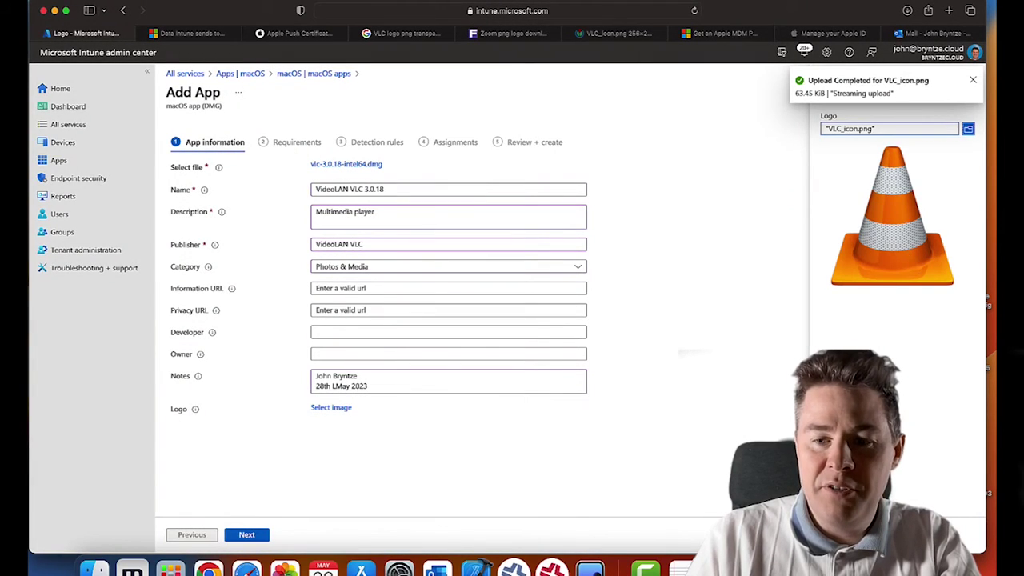
click(842, 535)
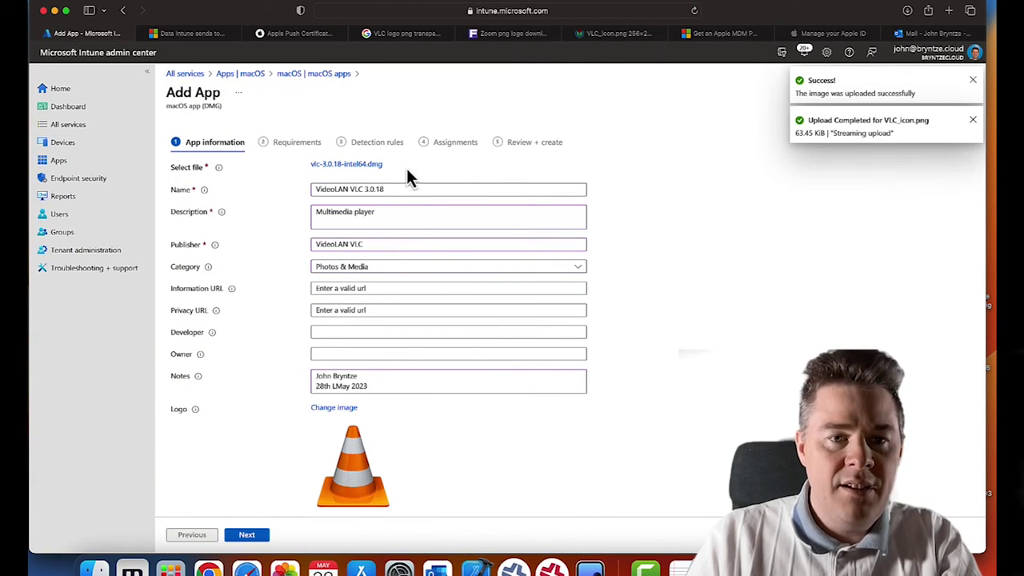
Step: Set the minimum operating system to macOS Monterey 12.0 and set Ignore app version to No in the detection rules
click(245, 536)
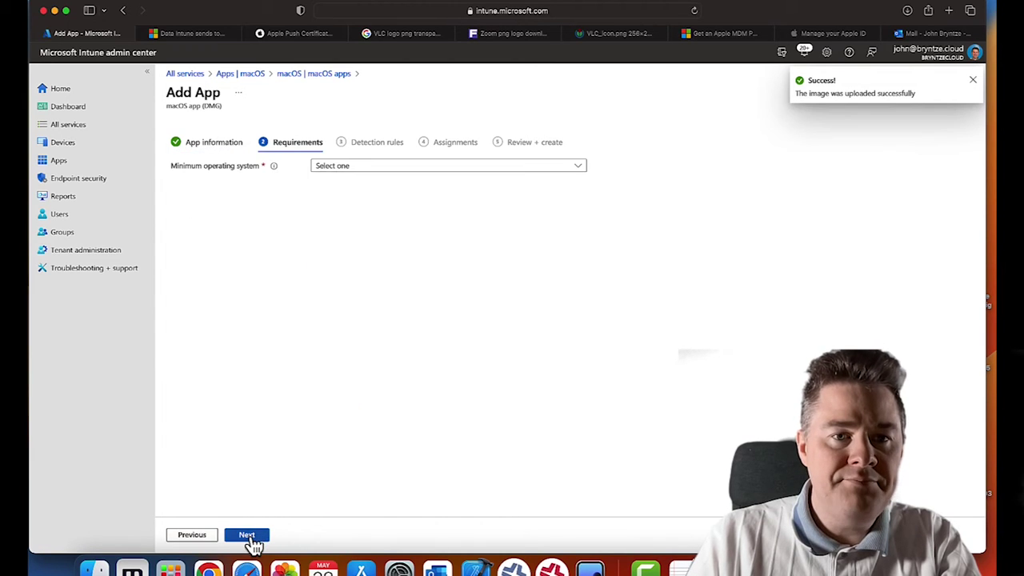
click(348, 170)
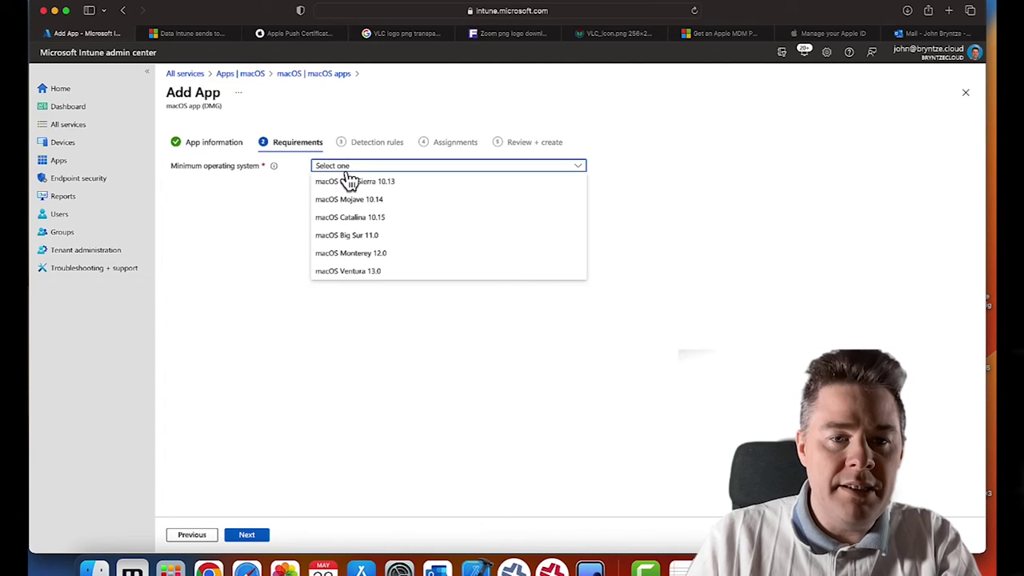
click(367, 255)
click(247, 535)
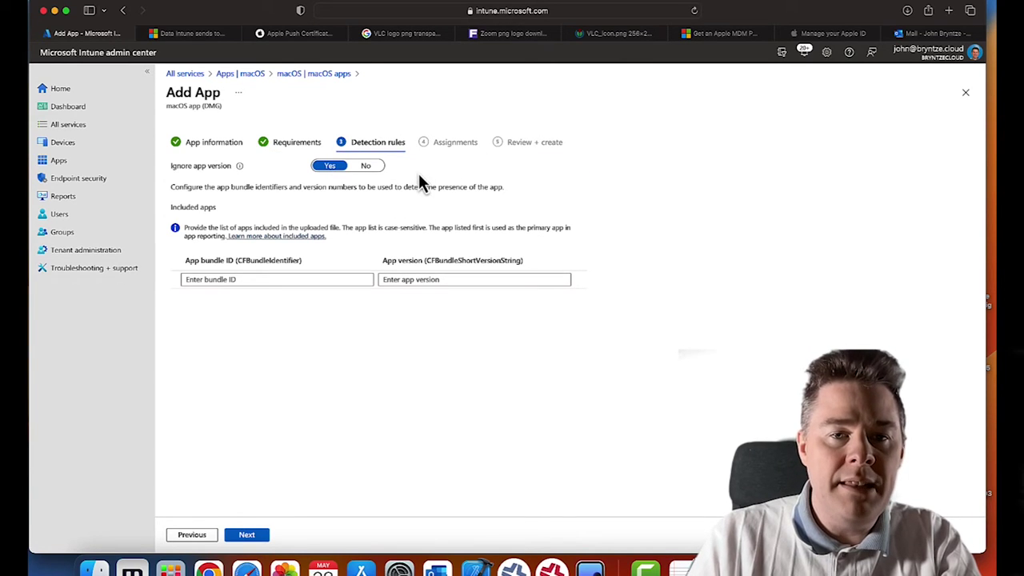
click(366, 167)
mouse_move(240, 170)
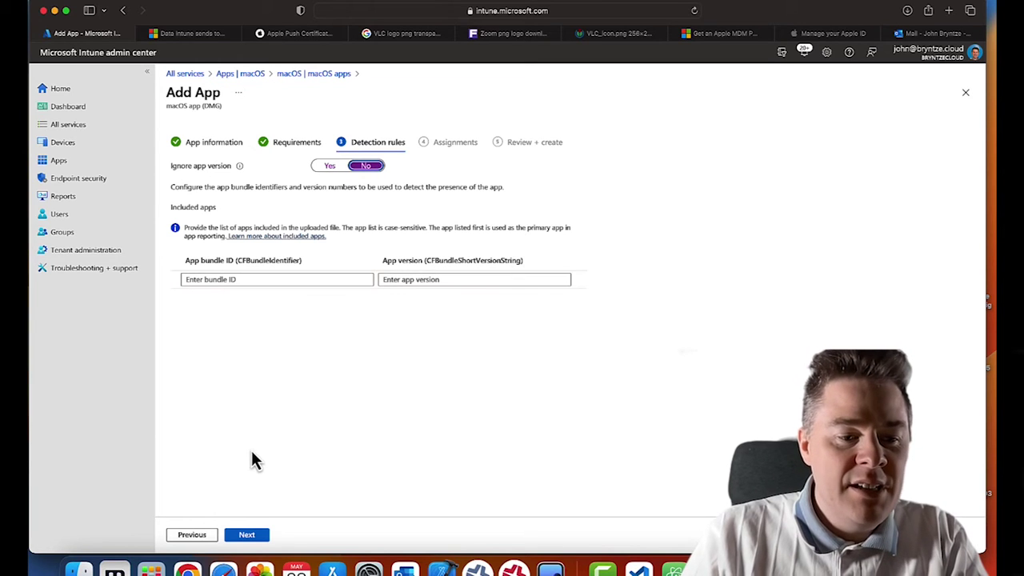
Step: Mount vlc-3.0.18-intel64.dmg from the Downloads folder in Finder with DiskImageMounter
click(79, 570)
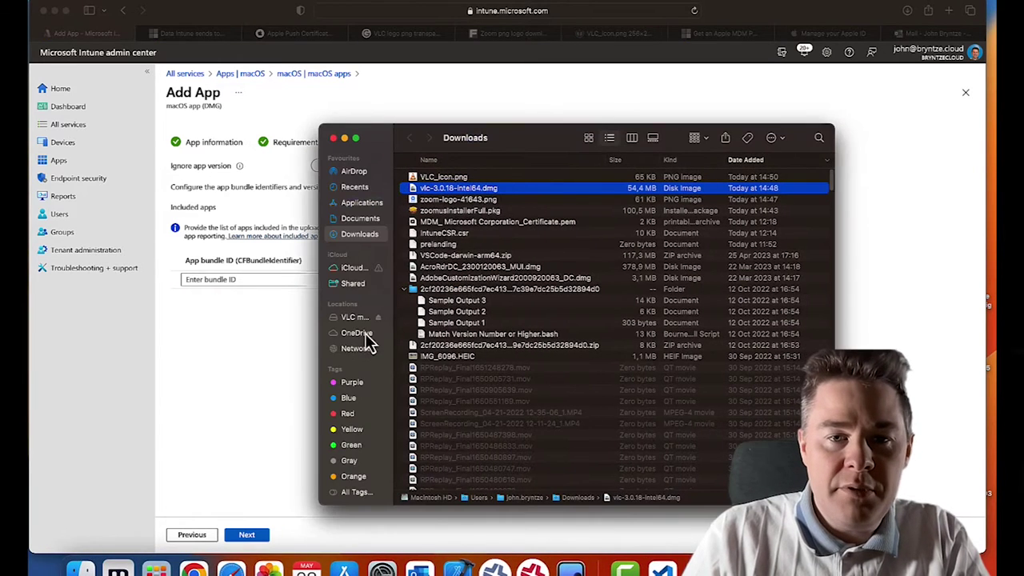
right_click(450, 192)
mouse_move(487, 211)
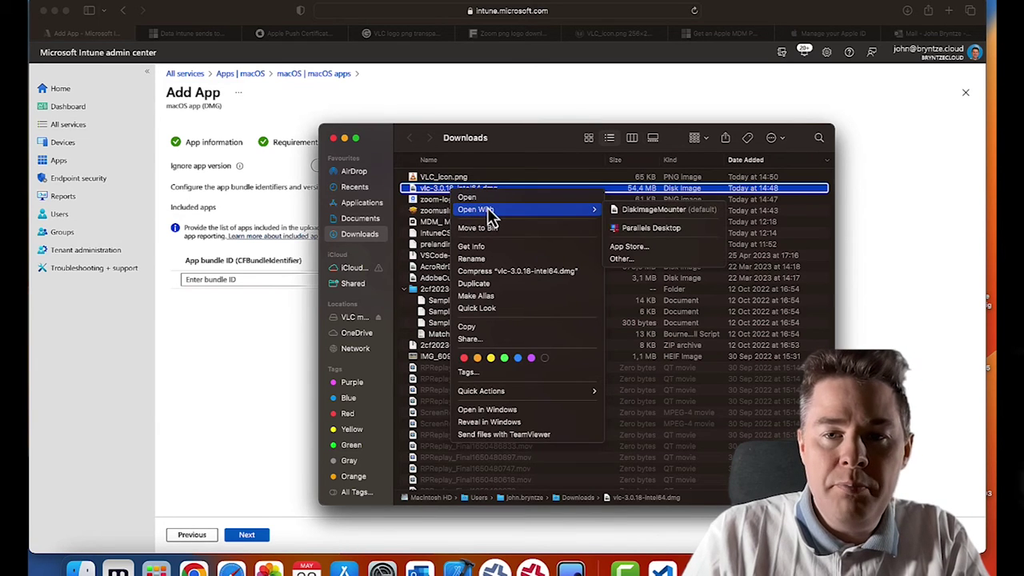
click(640, 212)
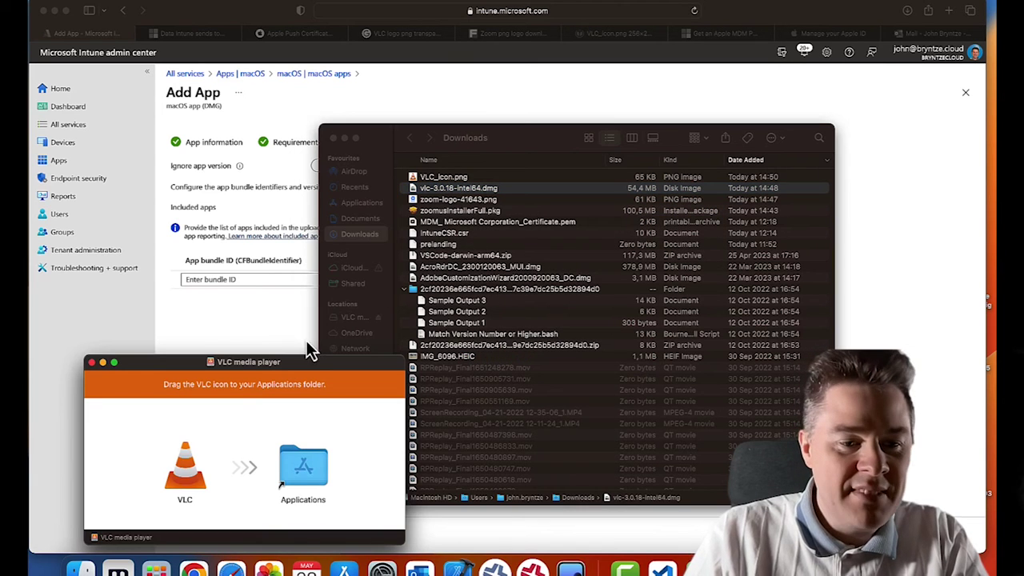
Step: Show the package contents of the VLC app in the mounted disk image, cancelling the launch of the app itself
click(185, 481)
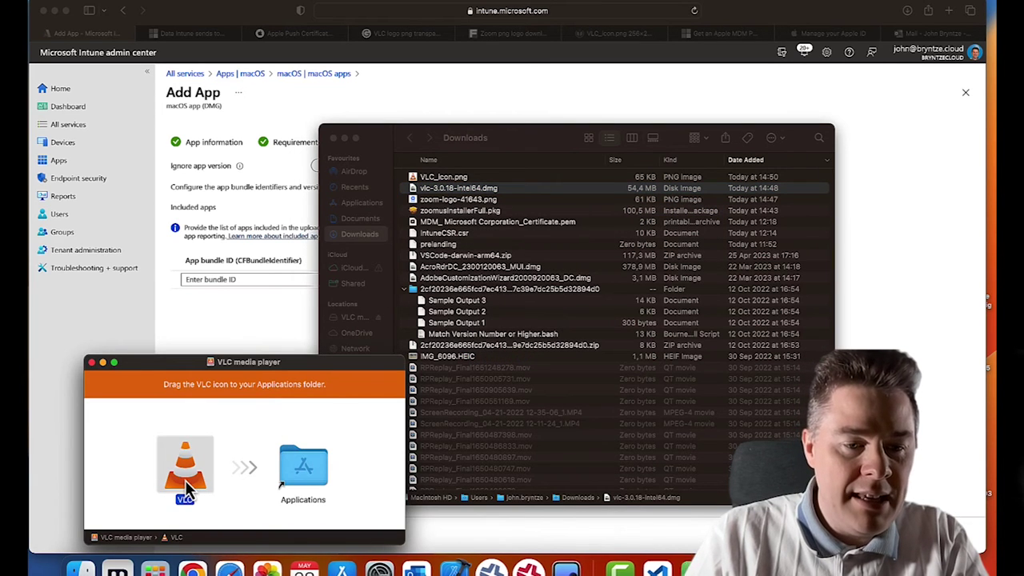
right_click(185, 480)
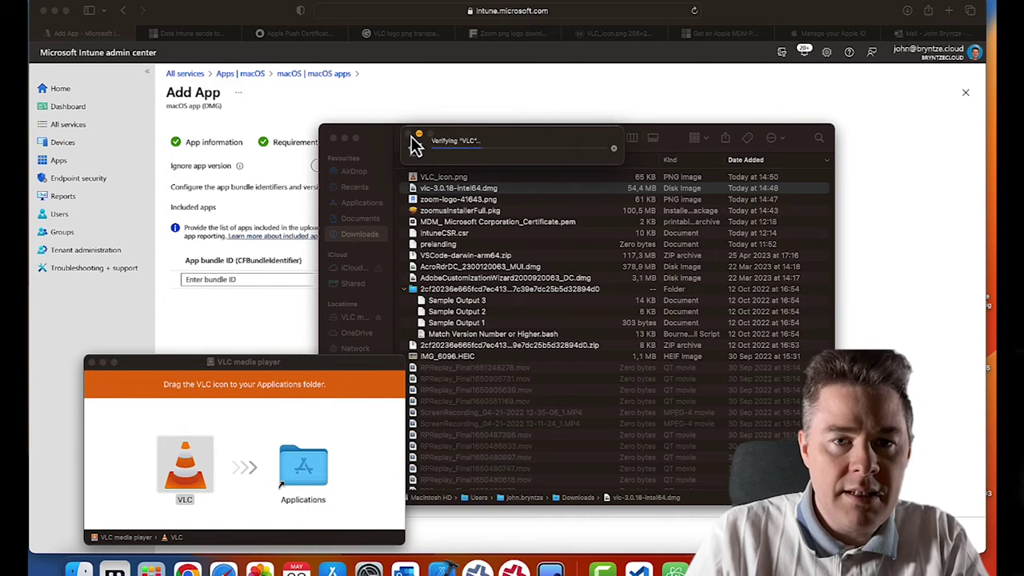
right_click(184, 473)
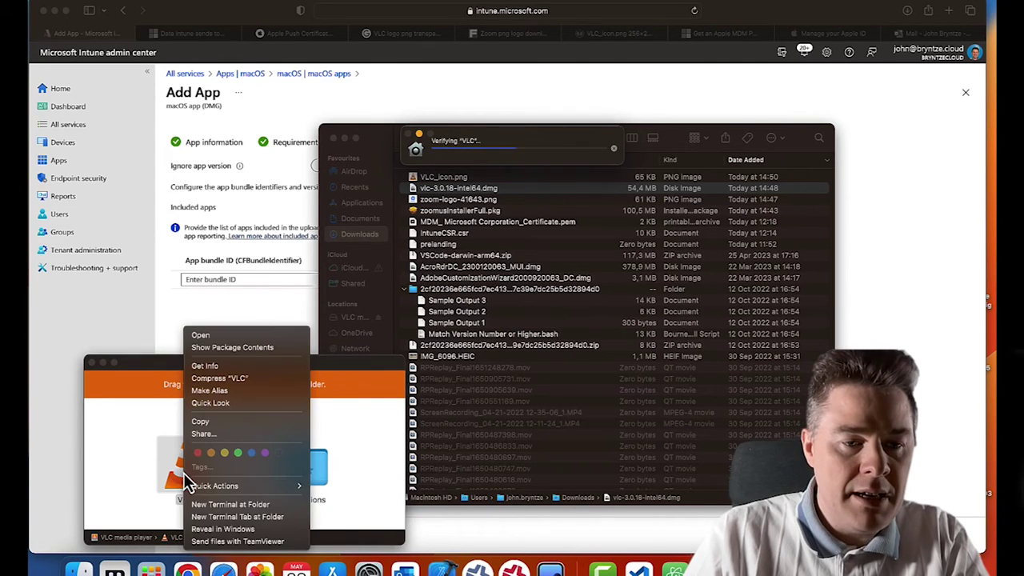
click(235, 349)
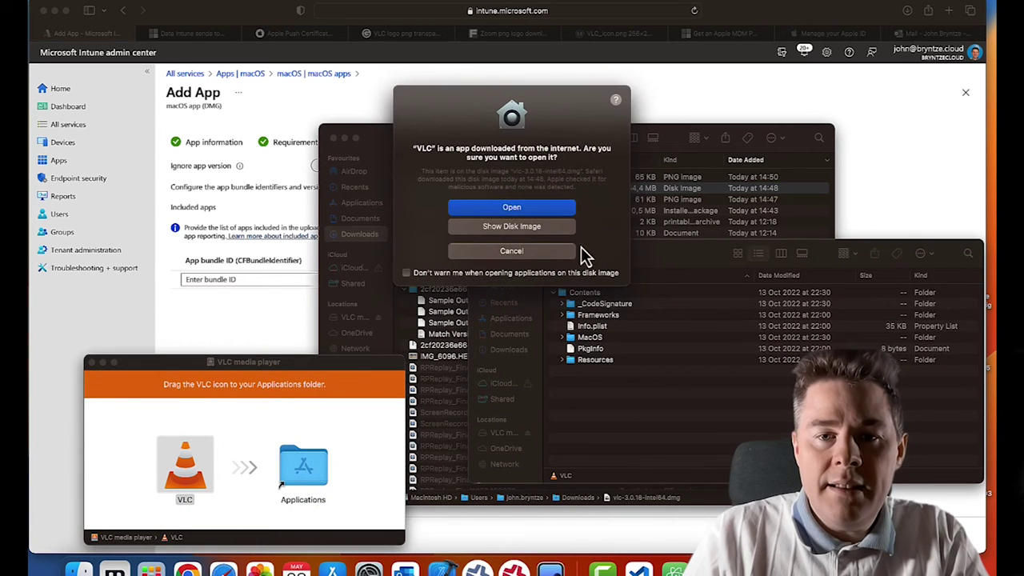
click(527, 255)
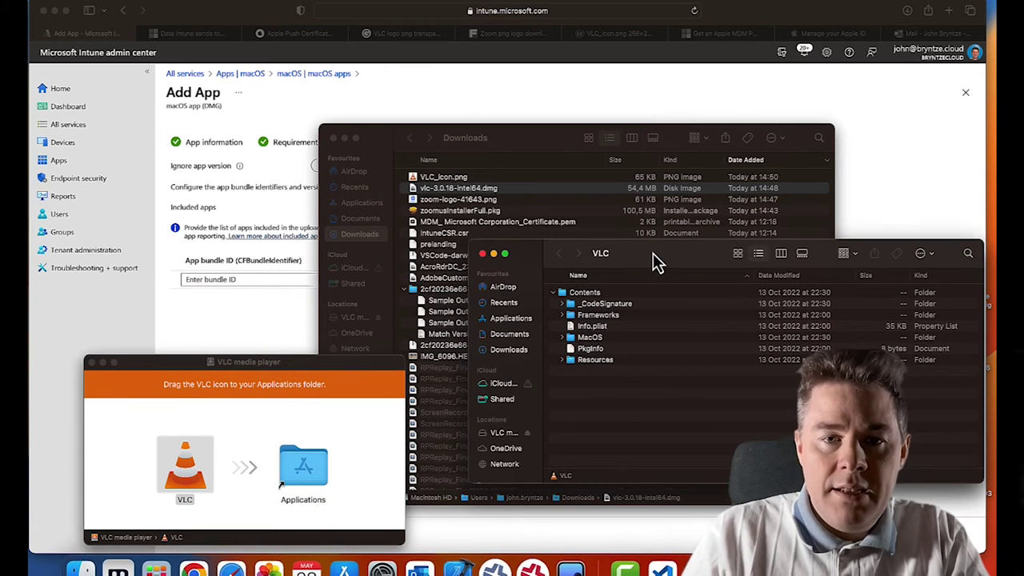
drag(653, 253, 610, 234)
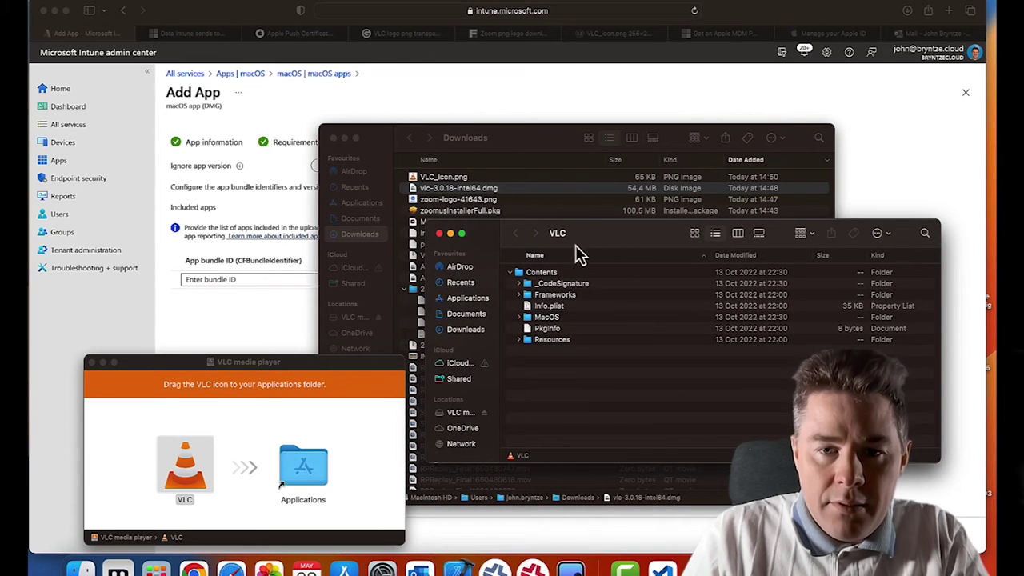
Step: Preview the Info.plist file in VLC's Contents folder and copy all of its text
click(546, 310)
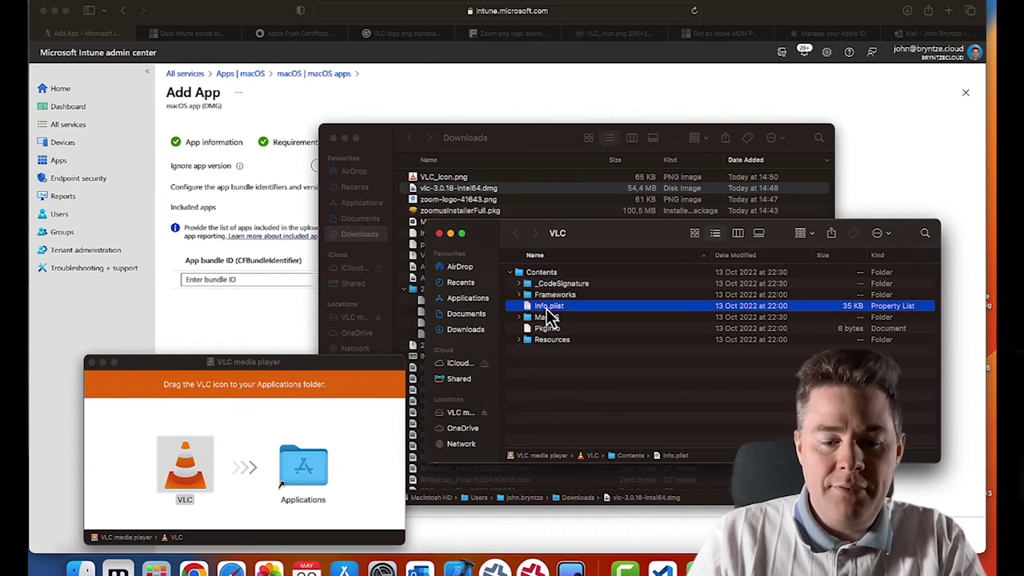
key(space)
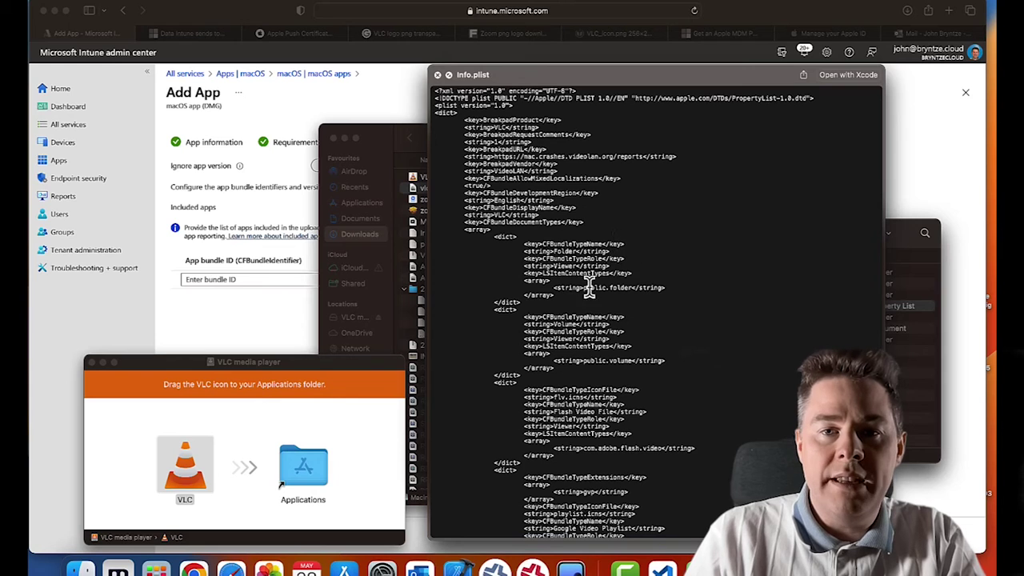
scroll(582, 287, down, 5)
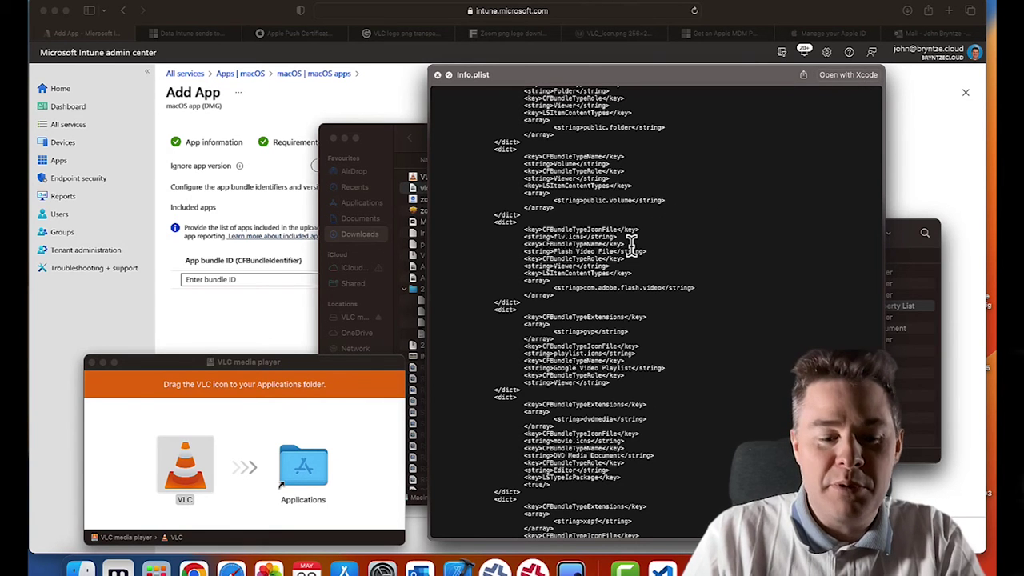
key(super+a)
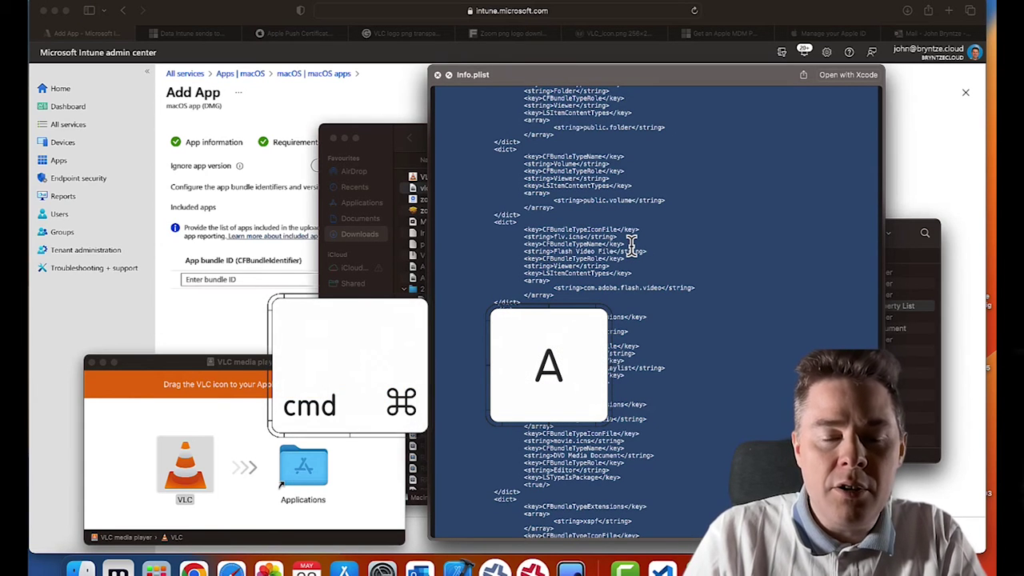
key(super+c)
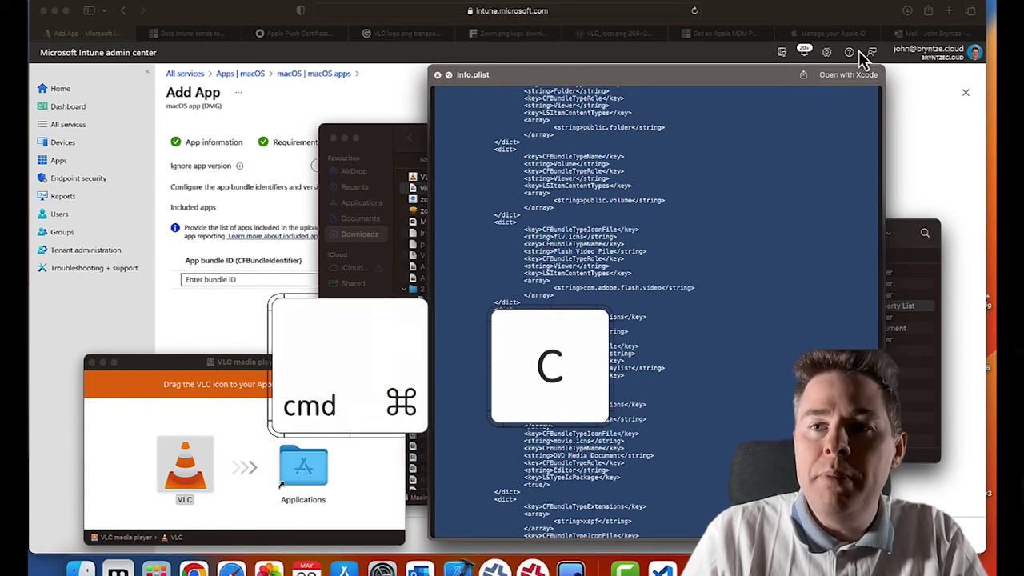
Step: Create a new TextEdit document and paste the copied Info.plist text into it
key(super+space)
text(text)
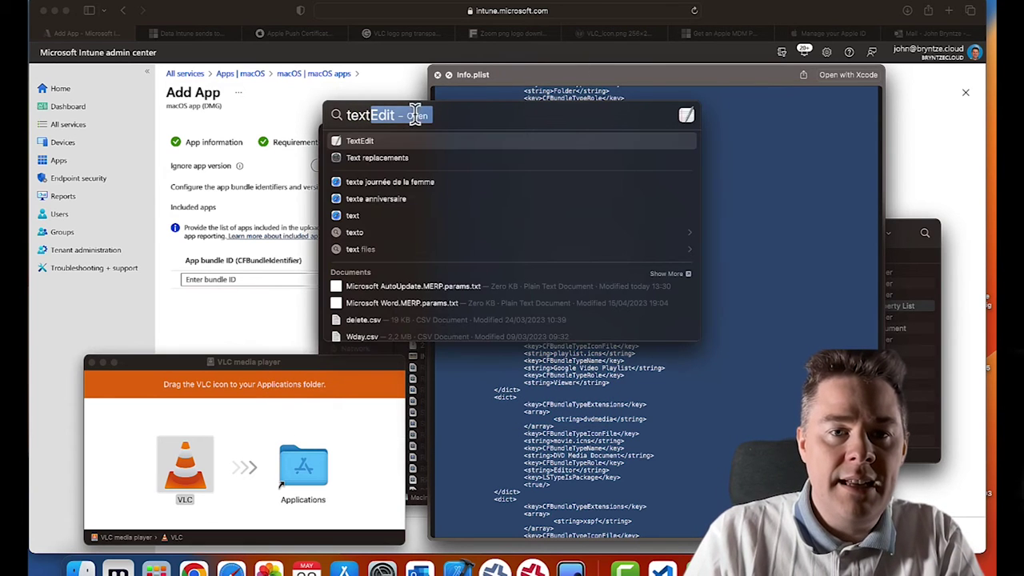
click(354, 142)
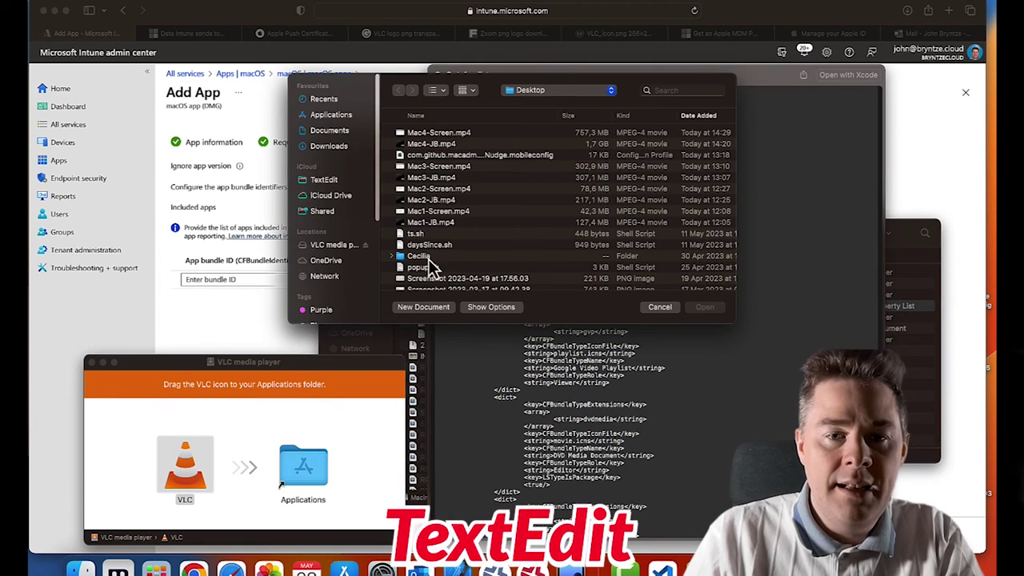
click(427, 308)
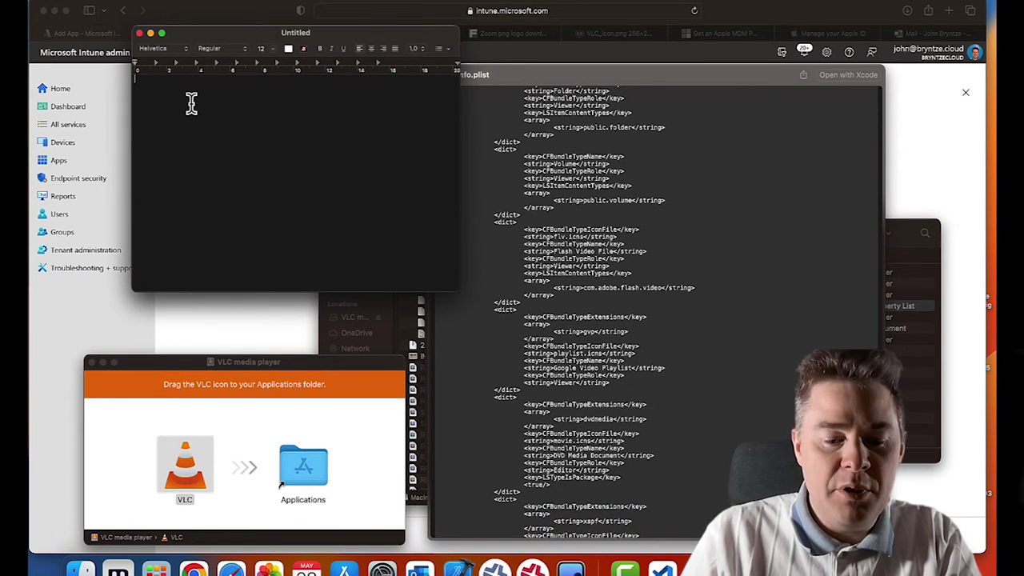
key(super+v)
Step: Close the Info.plist preview, the VLC media player disk image window, and the VLC and Downloads Finder windows
click(527, 77)
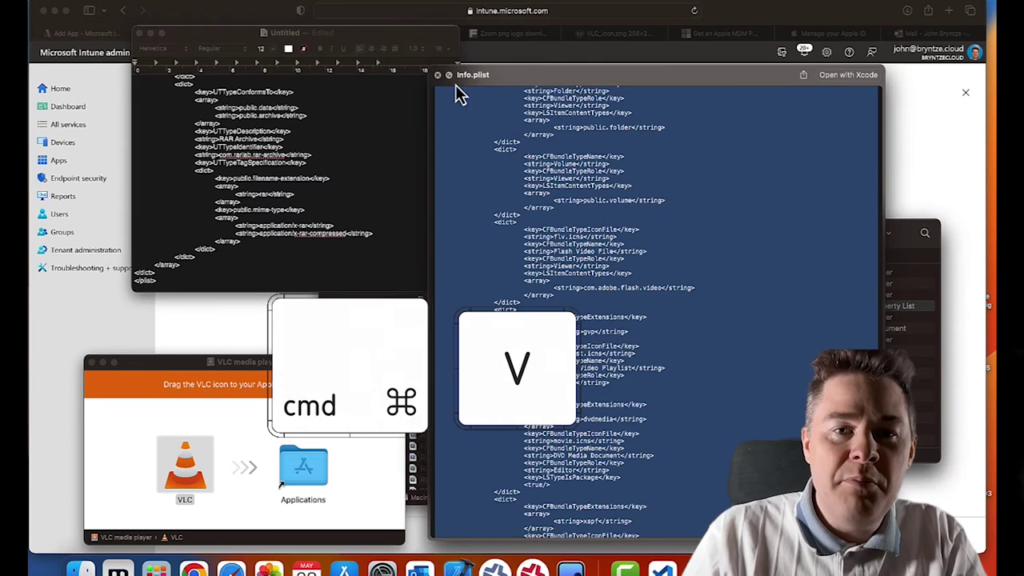
click(438, 75)
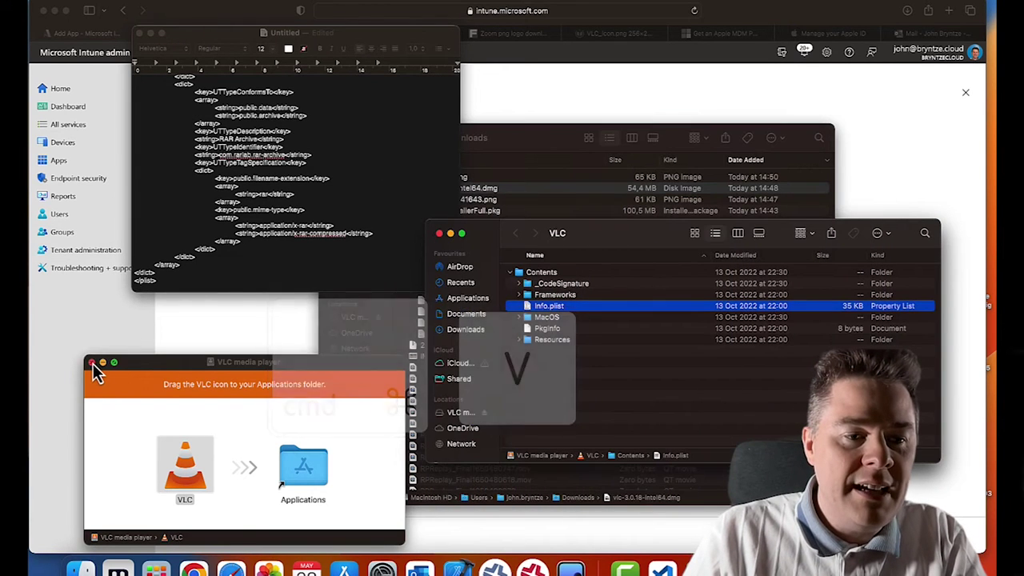
click(92, 363)
click(439, 233)
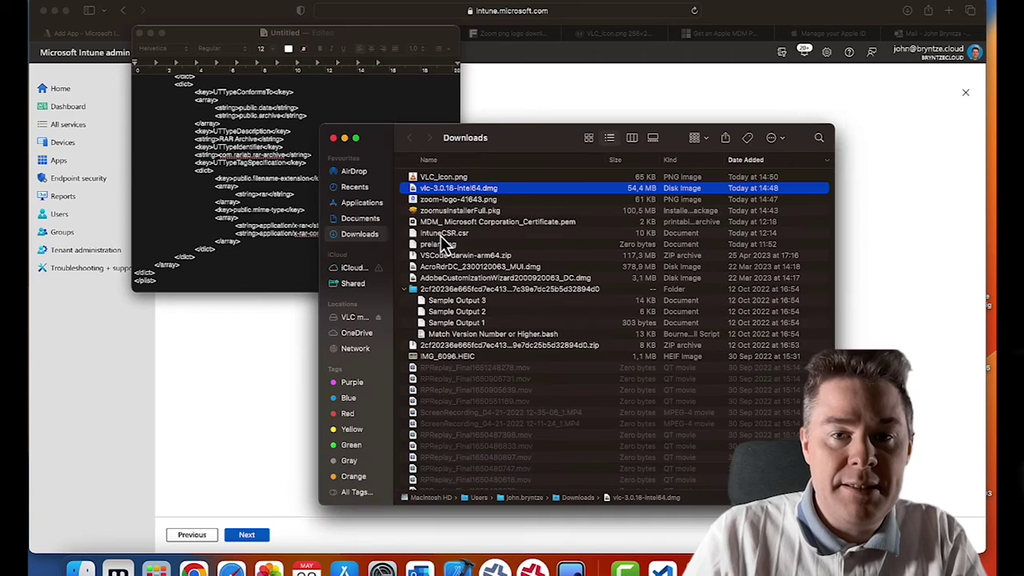
click(337, 139)
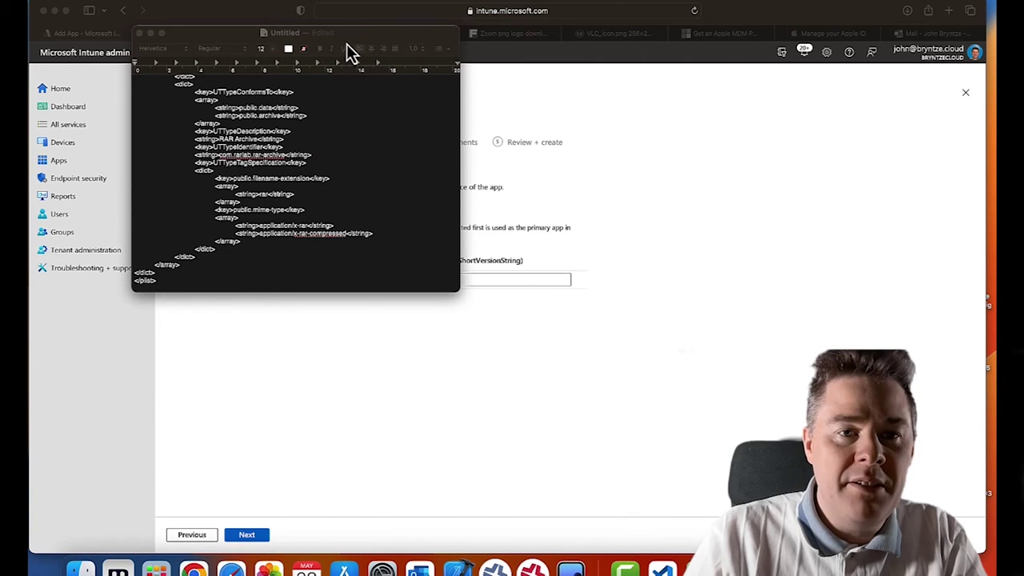
Step: Find CFBundleIdentifier in the pasted Info.plist text and copy its value, org.videolan.vlc, into the app bundle ID of the detection rules
drag(344, 33, 712, 103)
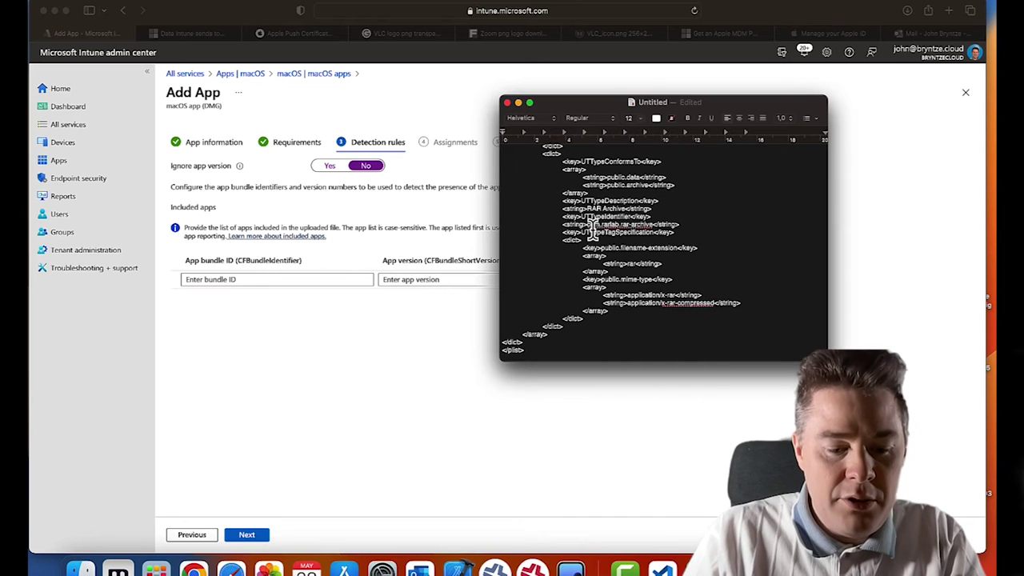
key(super+f)
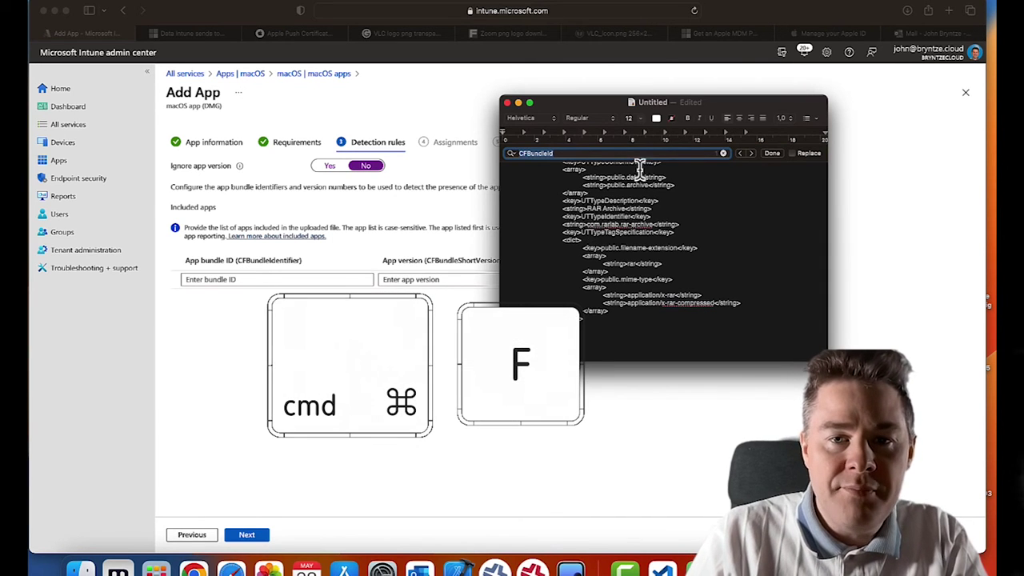
click(565, 154)
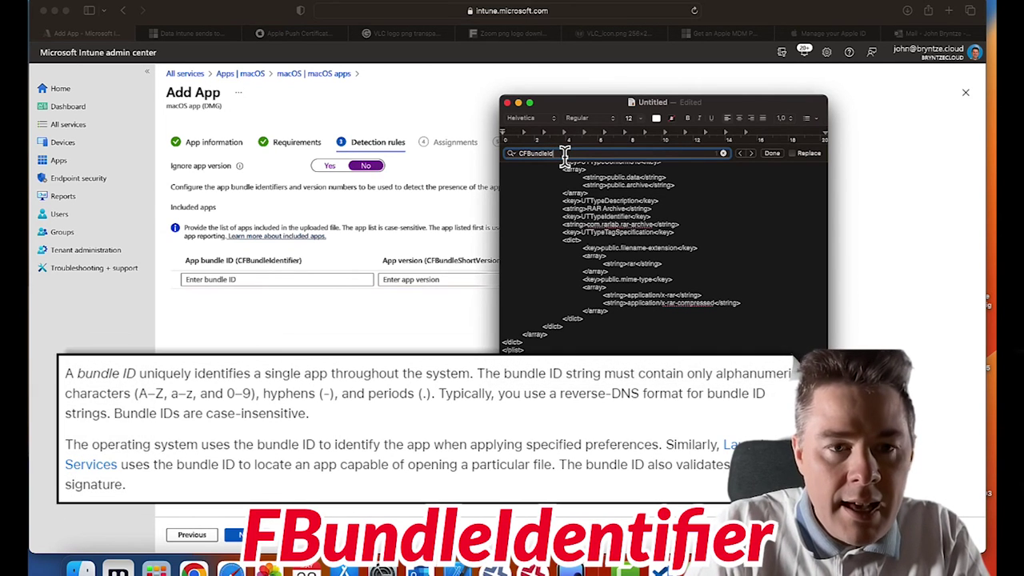
text(entifier)
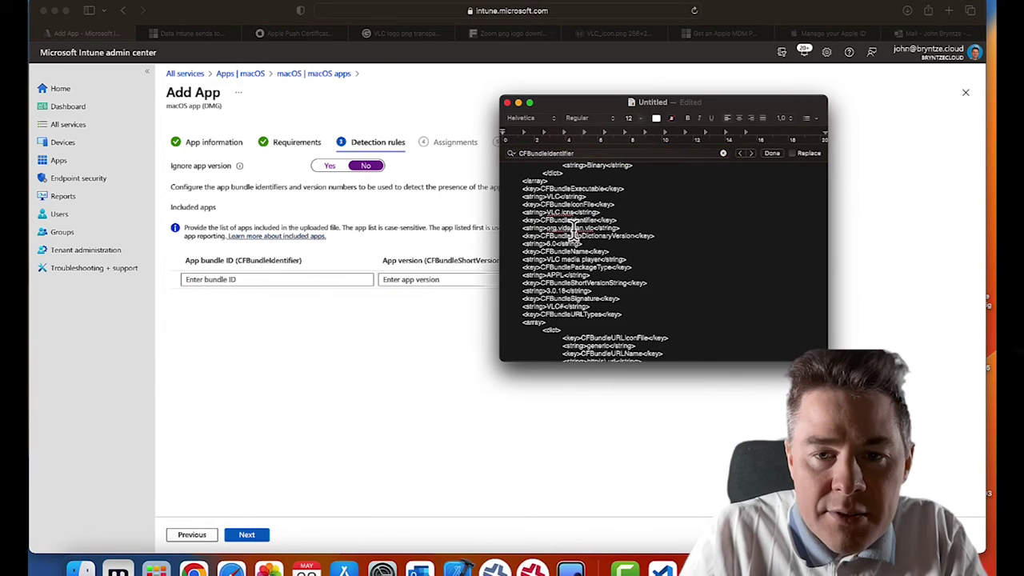
drag(593, 229, 549, 230)
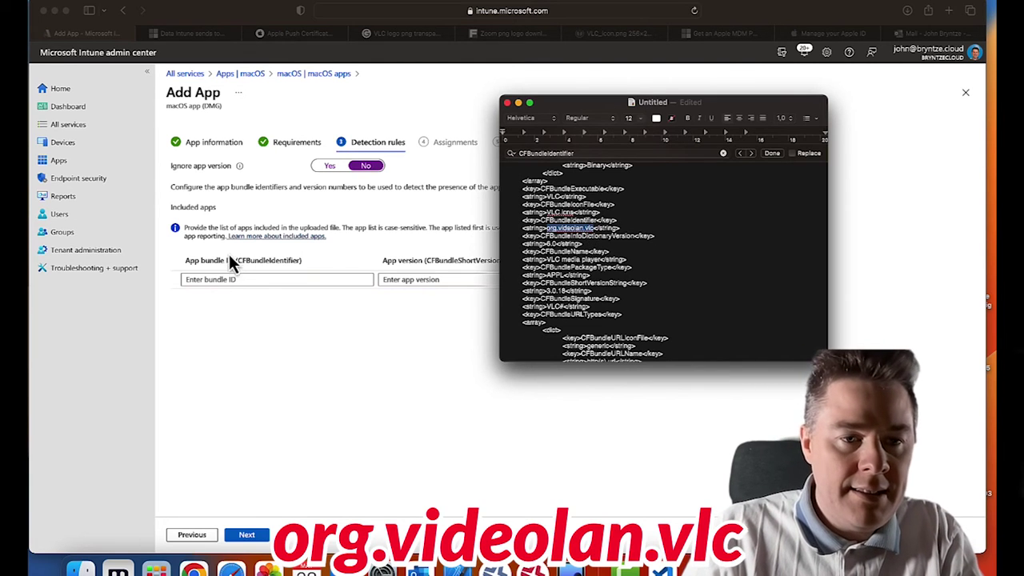
click(214, 280)
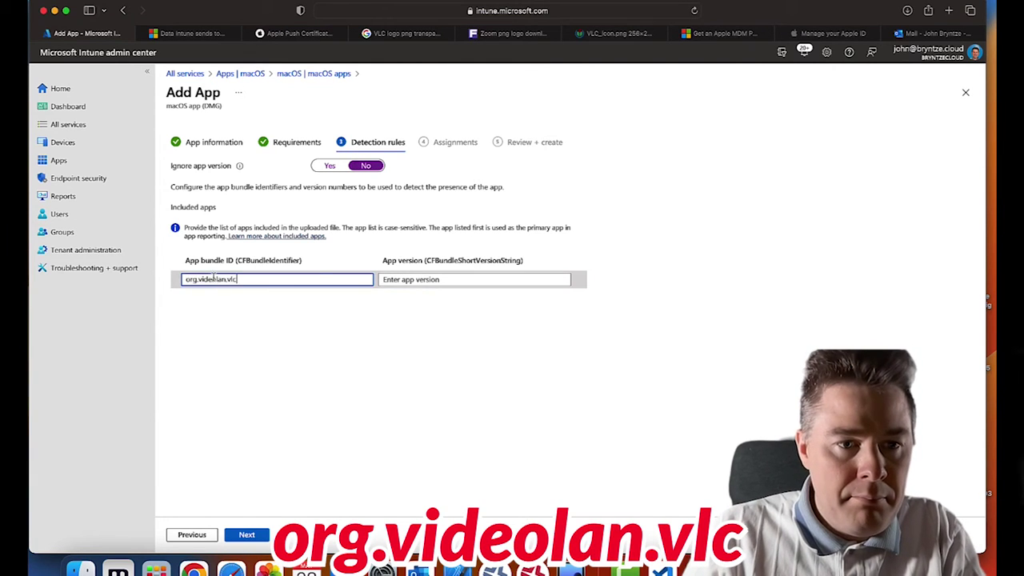
key(super+v)
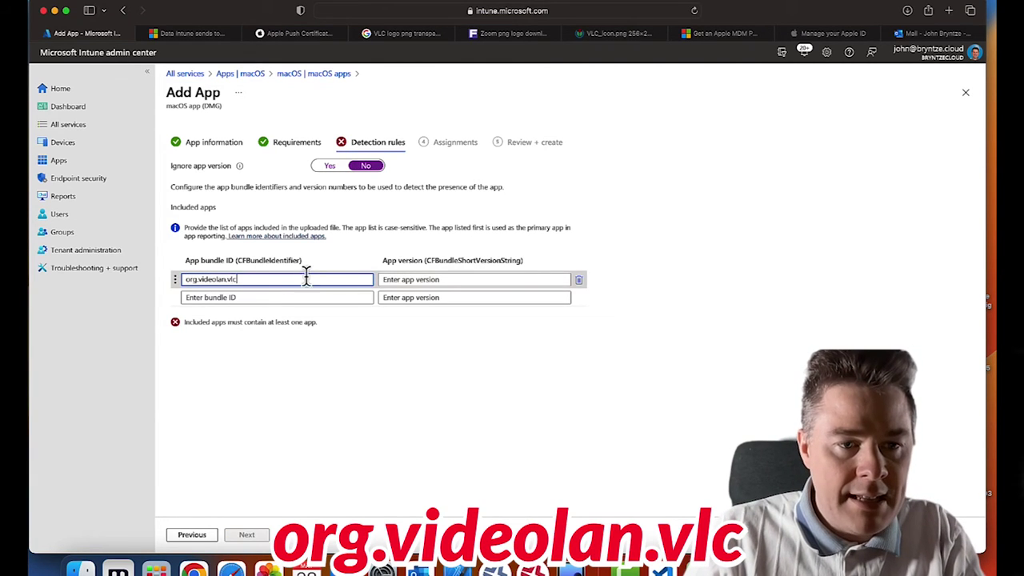
Step: Switch back to the TextEdit document and search the Info.plist text for CFBundleShort
click(419, 280)
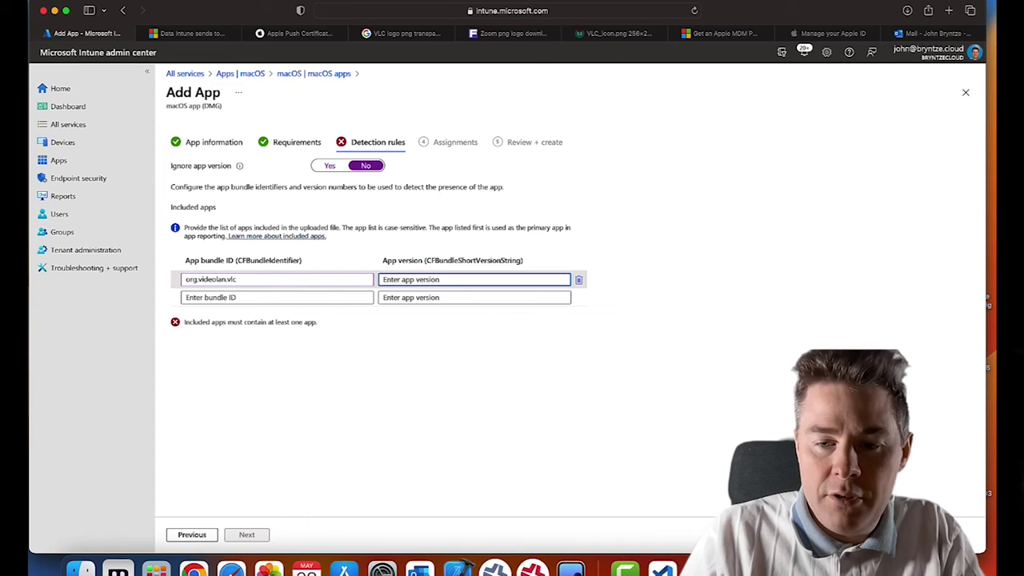
key(super+Tab)
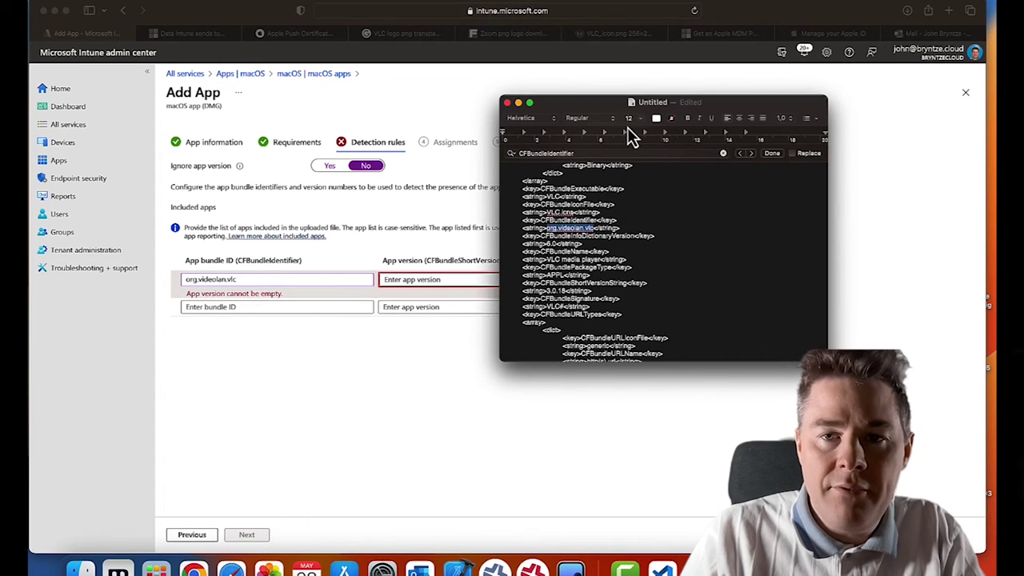
drag(600, 103, 665, 123)
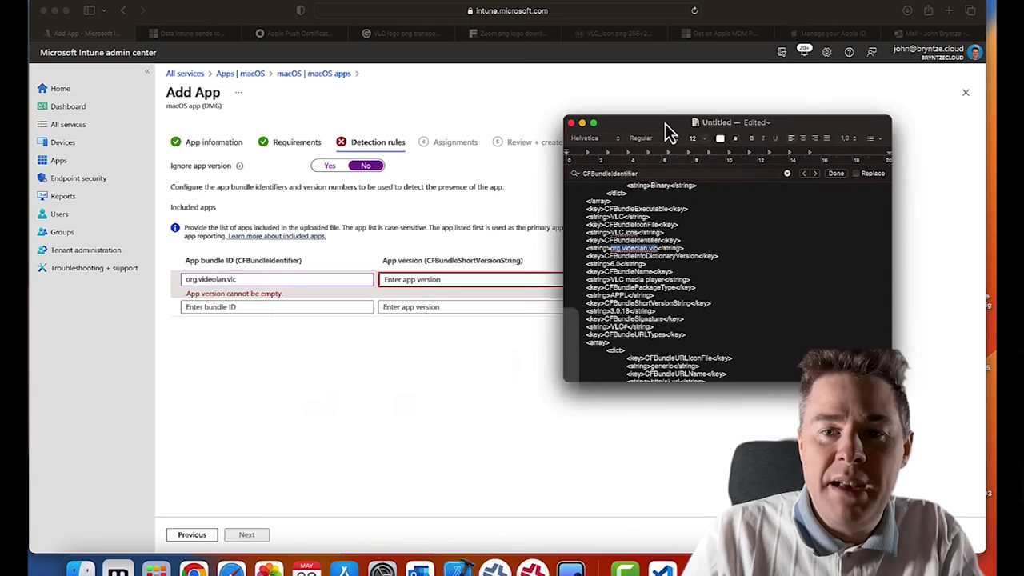
key(super+f)
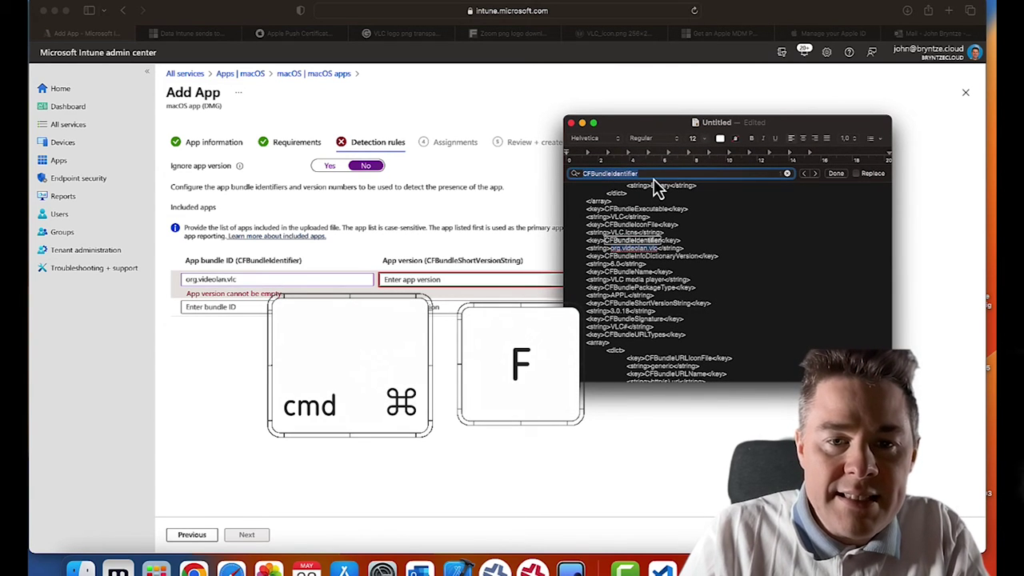
key(BackSpace)
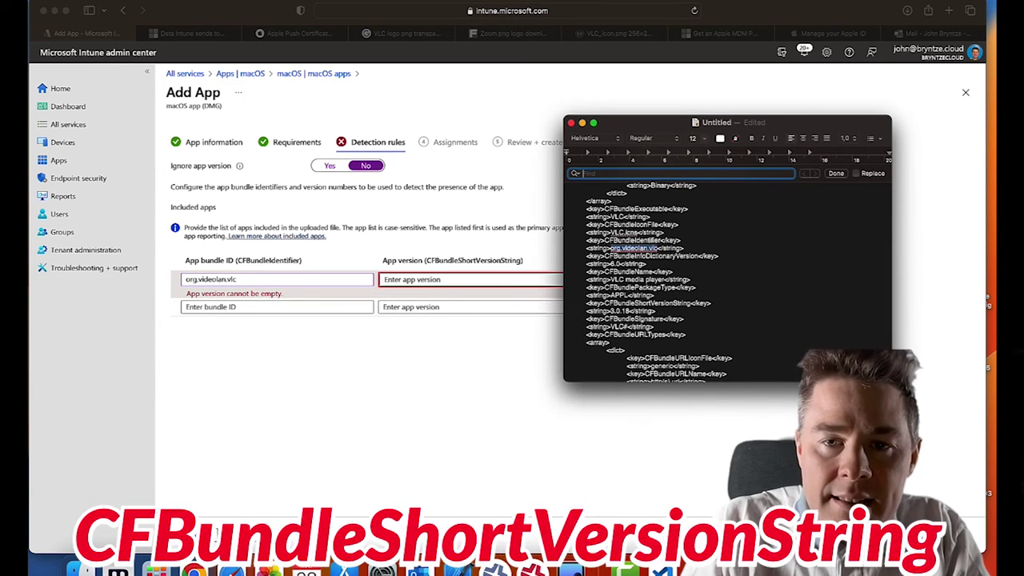
text(CFBund)
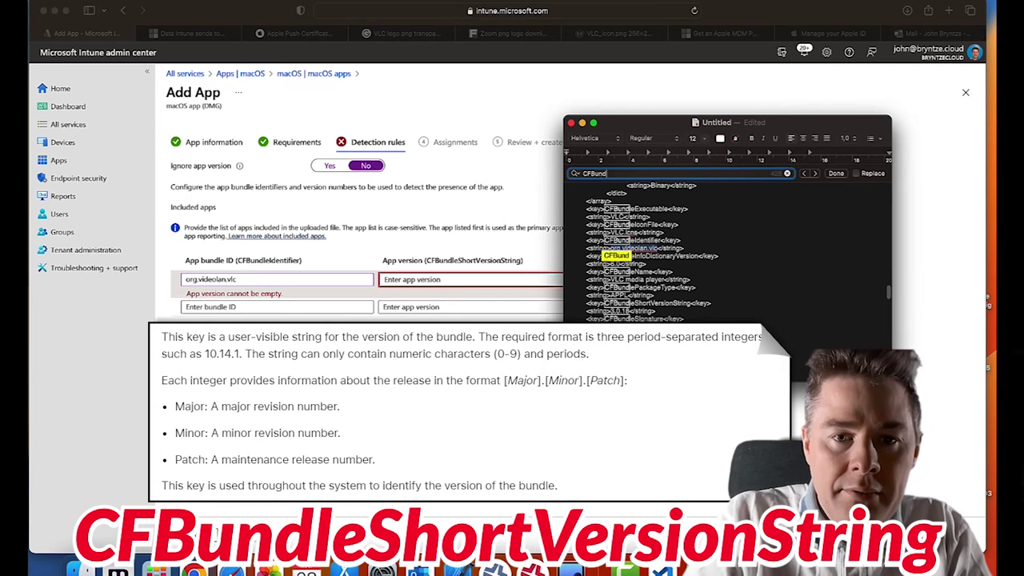
text(leShort)
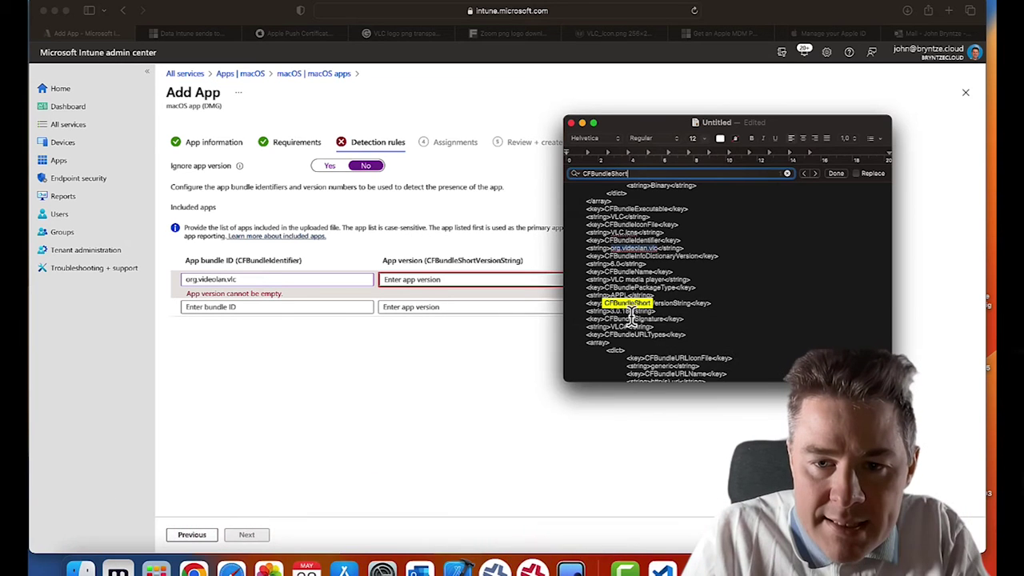
Step: Copy the CFBundleShortVersionString value 3.0.18 and paste it as the app version beside the VLC bundle ID
click(631, 315)
drag(630, 314, 629, 312)
click(622, 315)
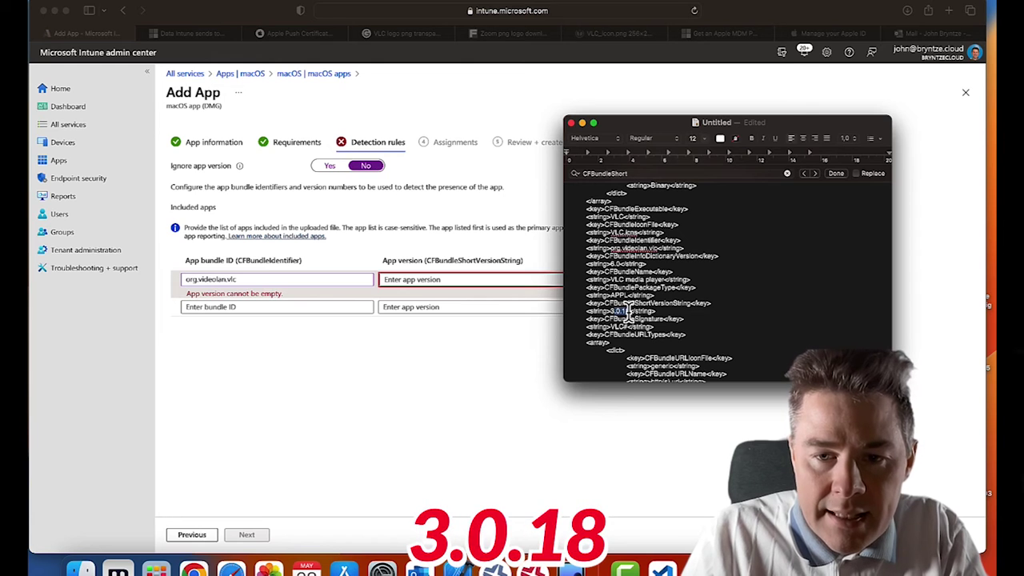
key(super+c)
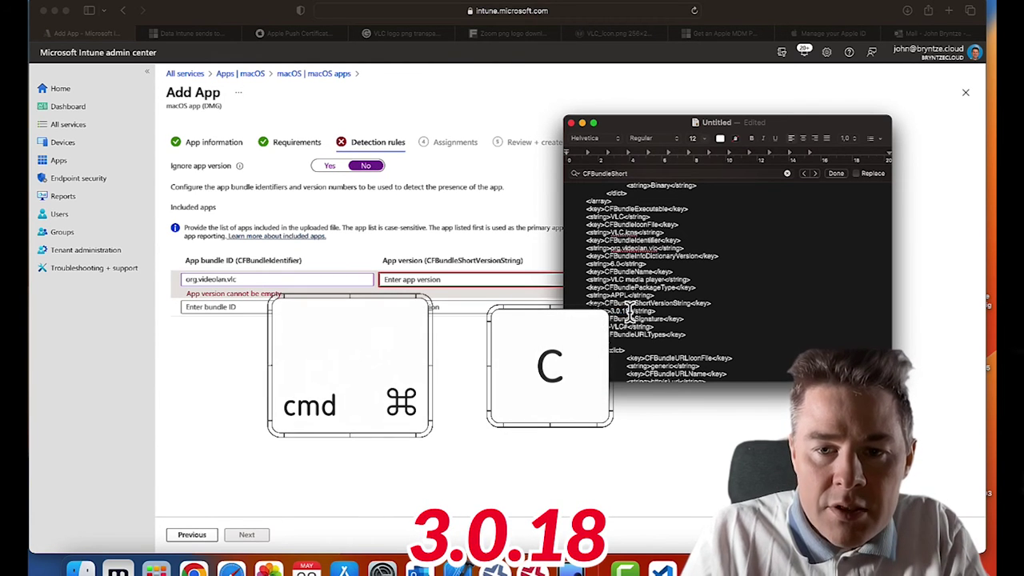
click(413, 280)
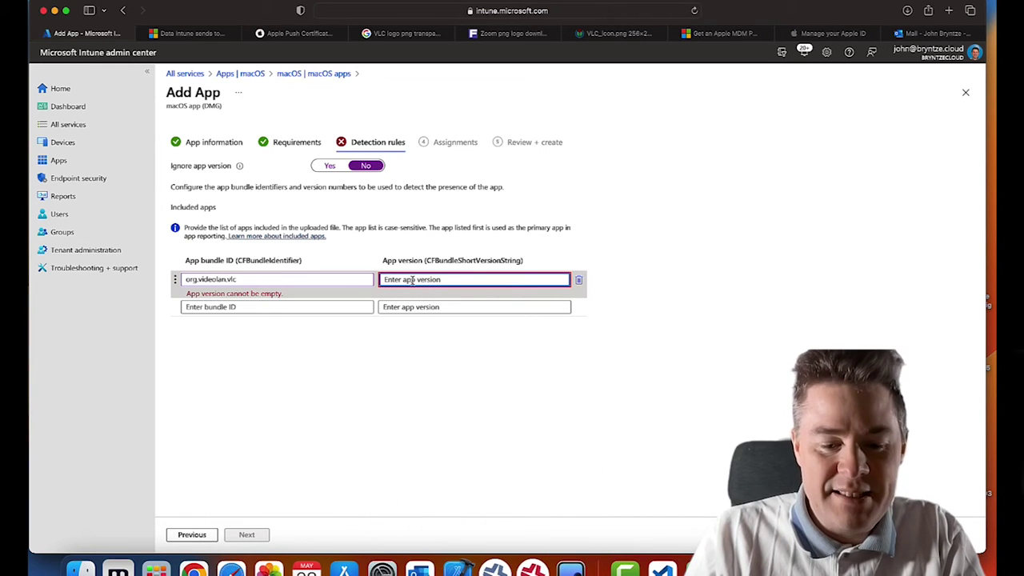
key(super+v)
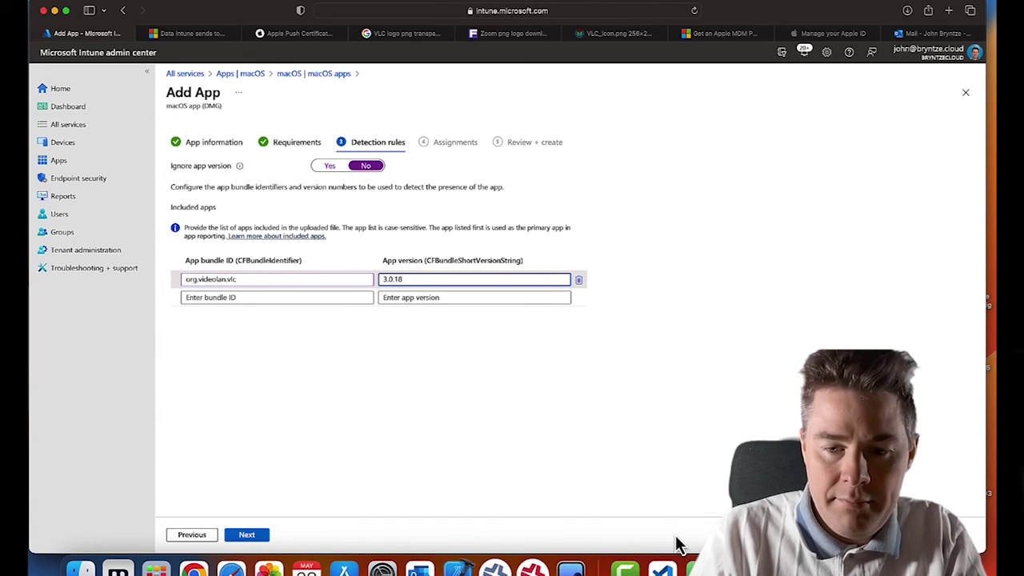
Step: Check the bundle ID and version against the Info.plist text and continue from the detection rules to the assignments
key(super+Tab)
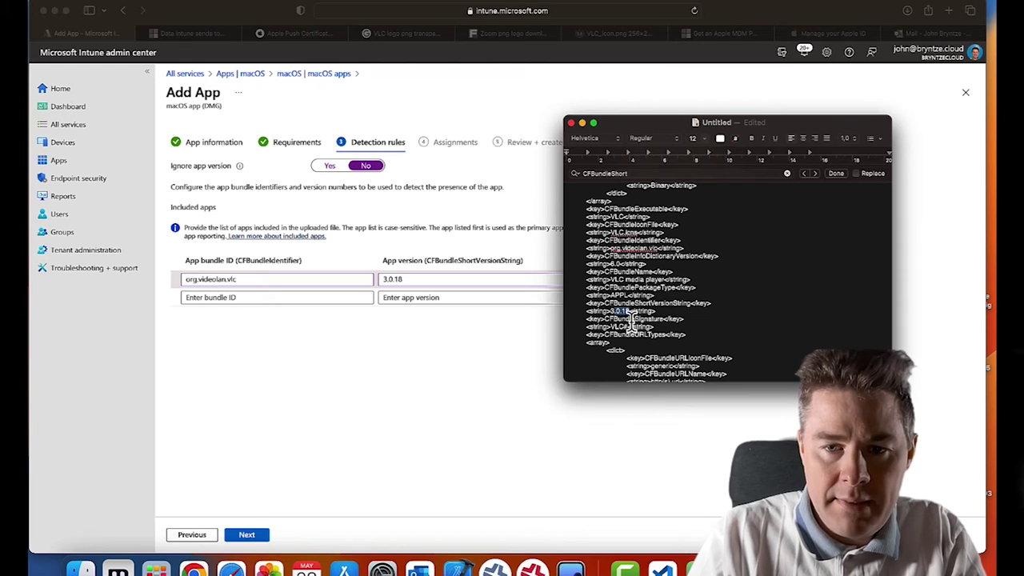
click(465, 368)
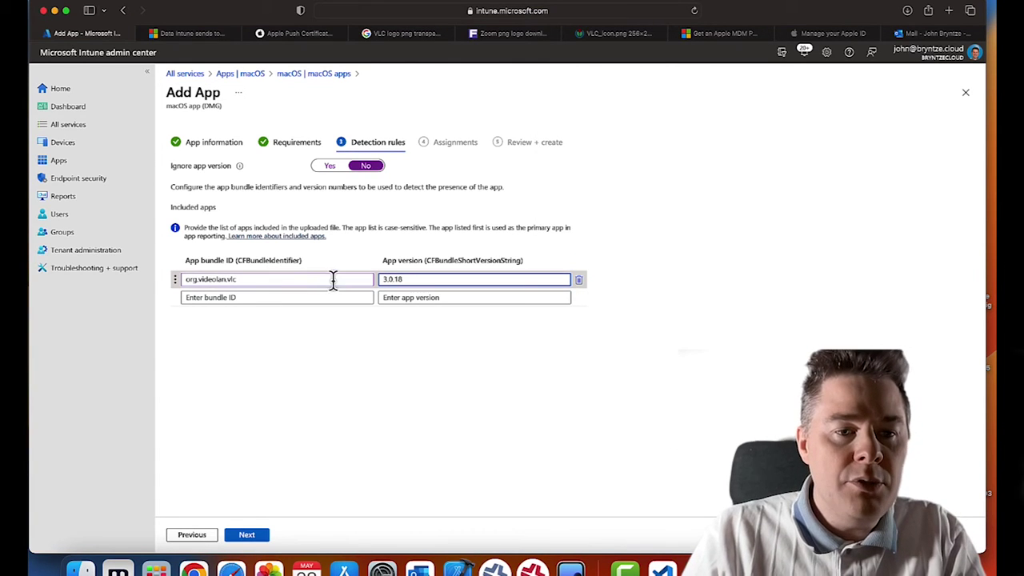
drag(252, 279, 185, 280)
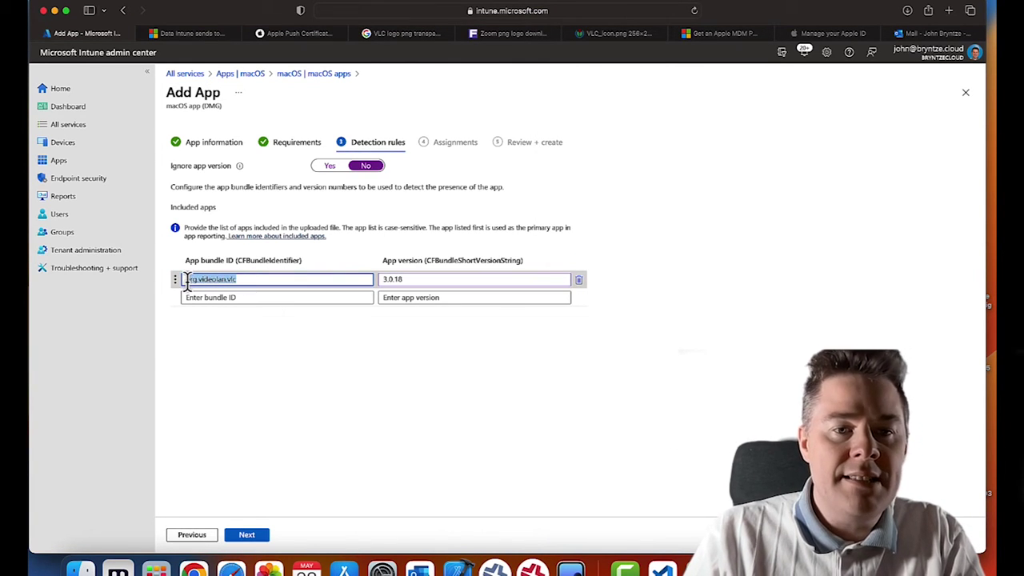
click(247, 536)
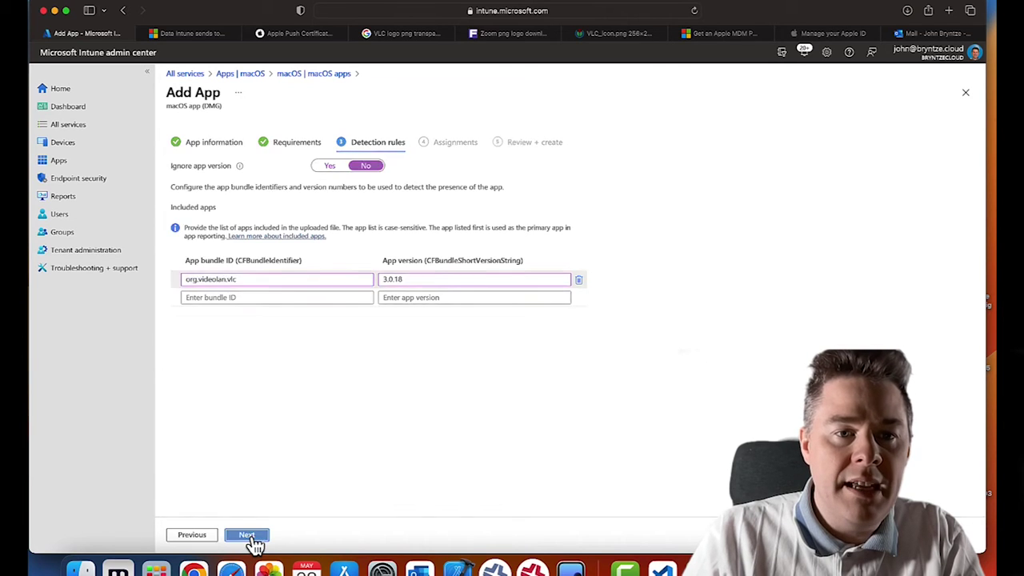
Step: Assign the VLC app as required to the group JBN - All macOS Devices
click(198, 287)
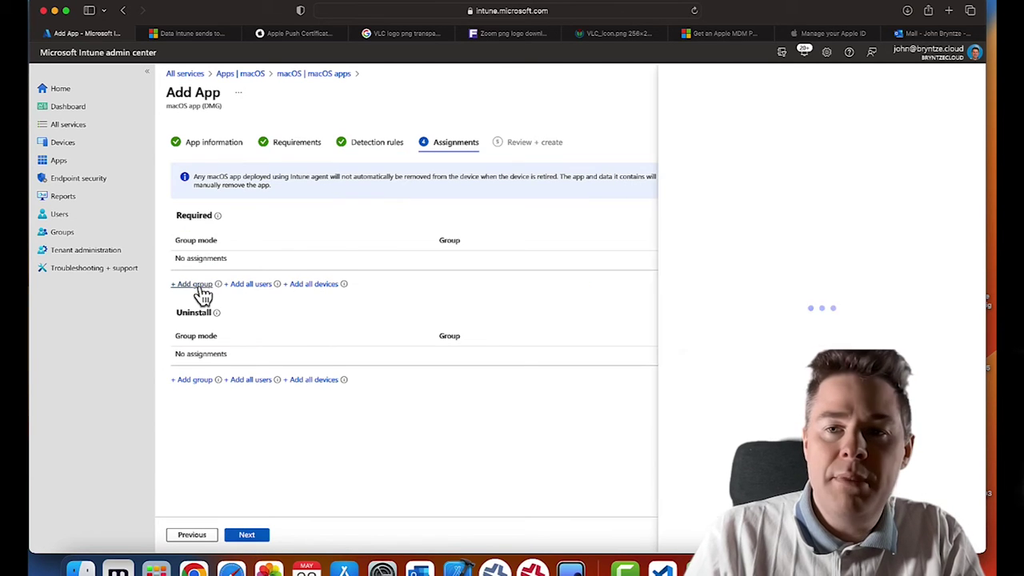
click(742, 215)
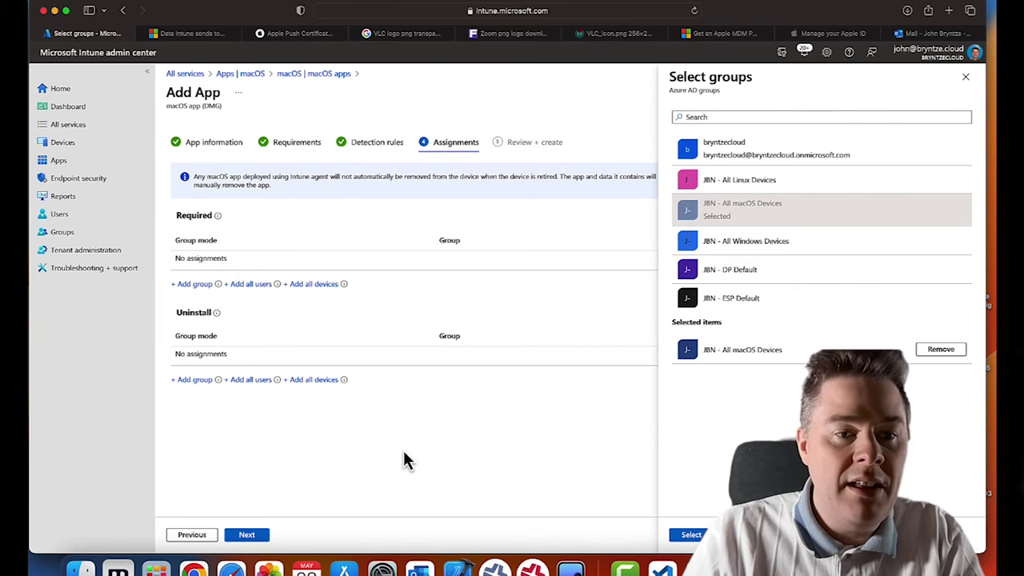
click(690, 535)
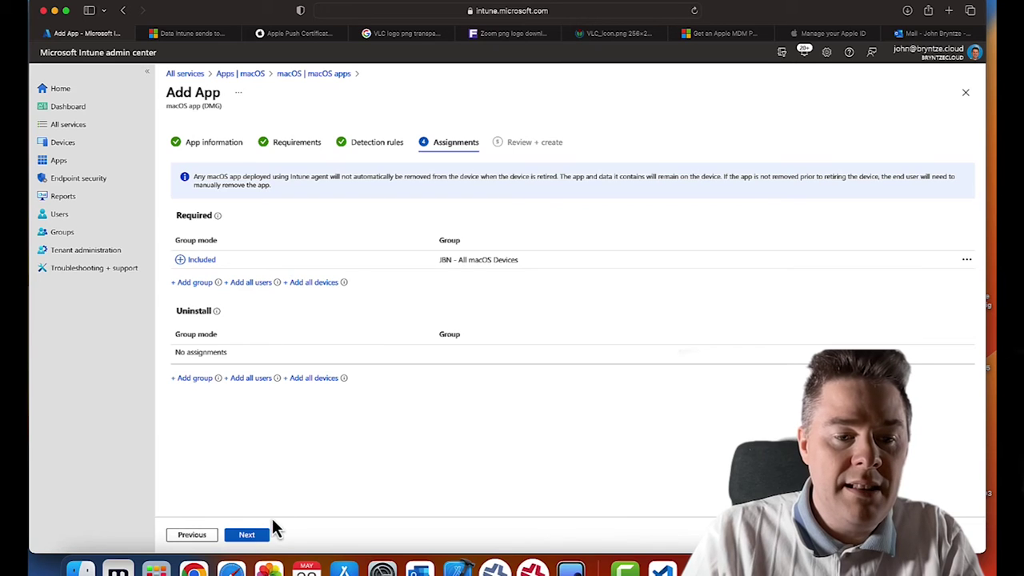
Step: Review and create the VideoLAN VLC 3.0.18 app, and refresh the macOS apps list
click(251, 538)
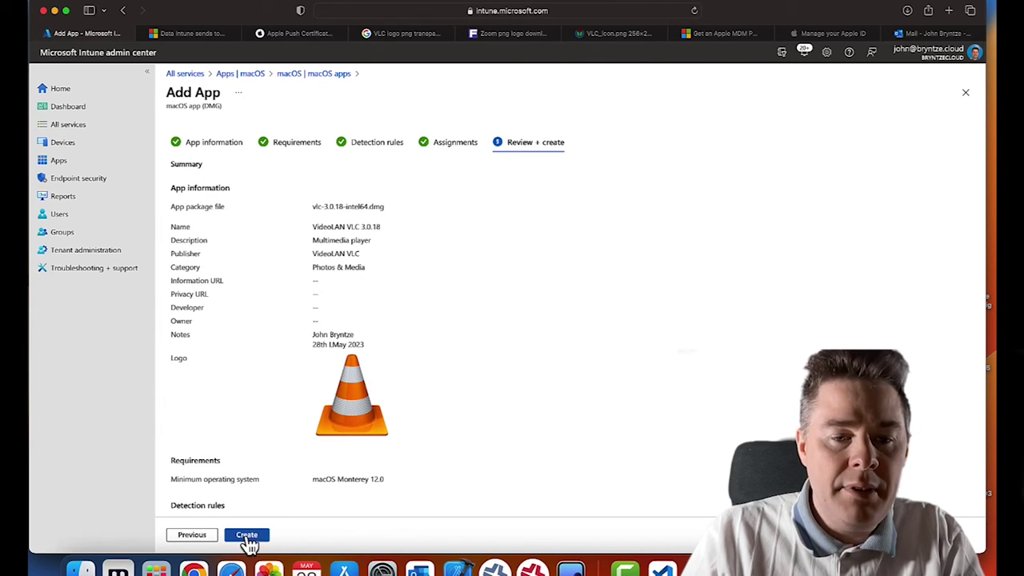
click(248, 537)
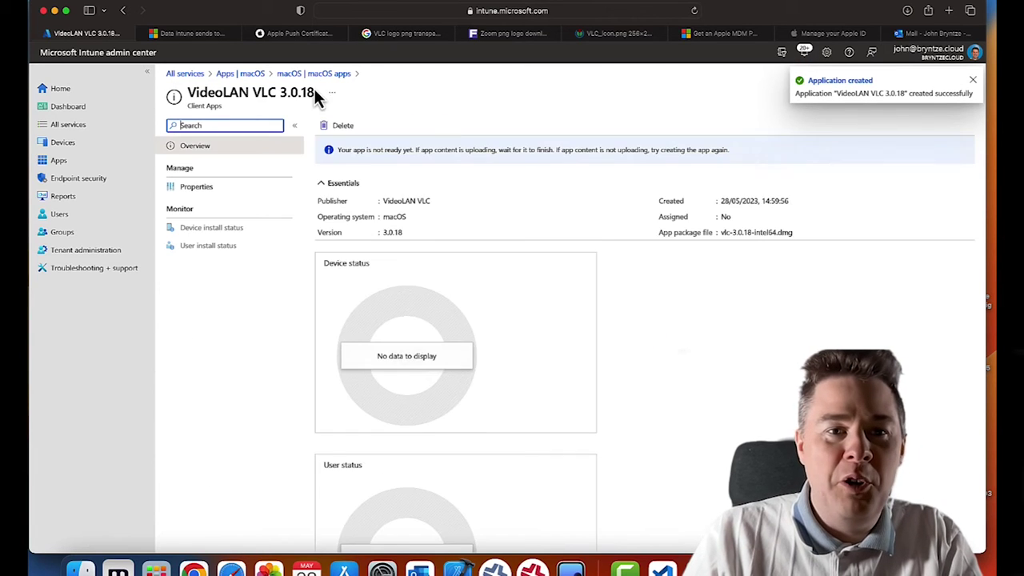
click(296, 73)
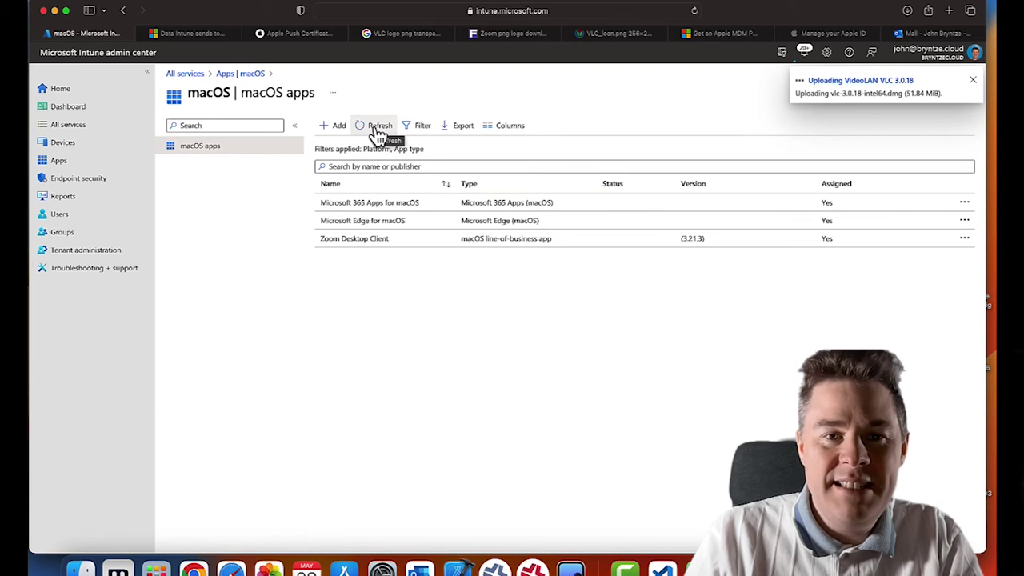
click(378, 128)
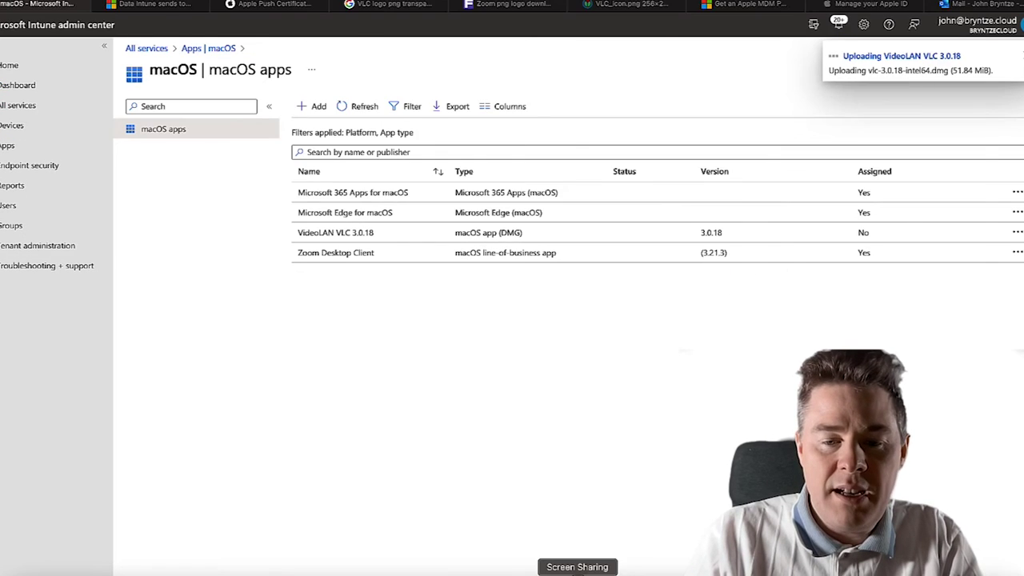
Step: Switch to the Mac in Screen Sharing and reset the keychain requested by Zoom to defaults, entering the login password
click(578, 573)
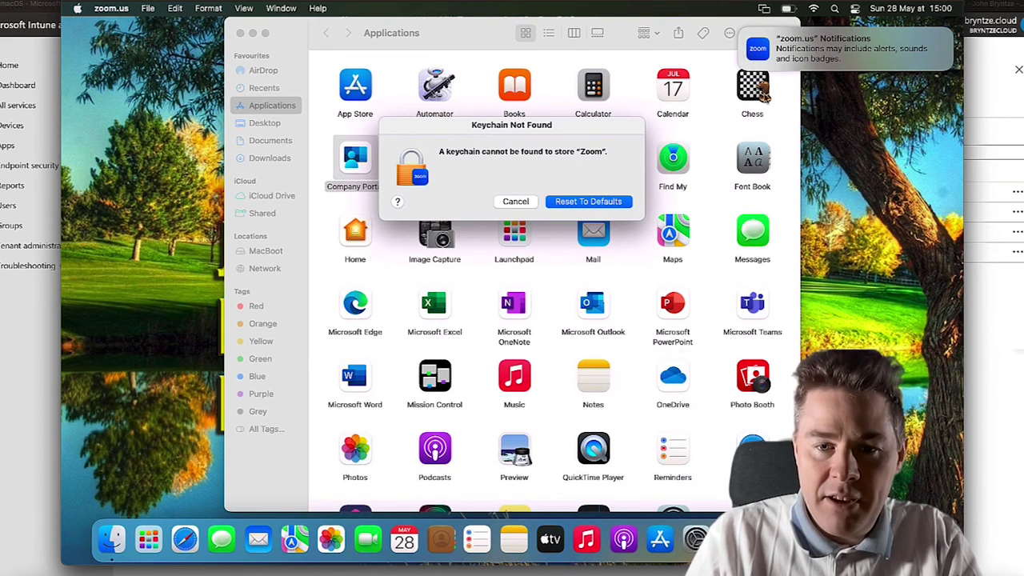
click(573, 204)
click(548, 268)
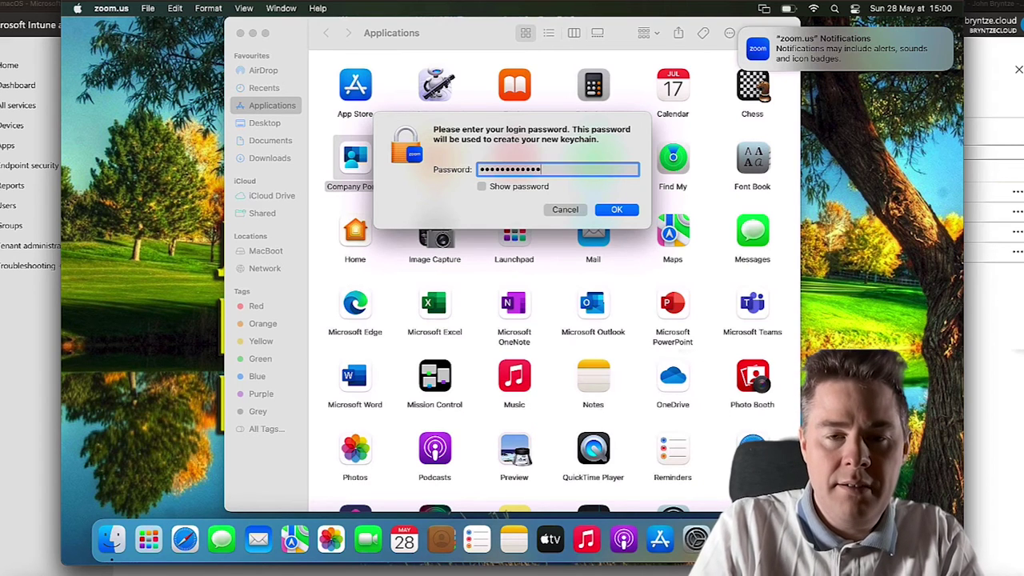
key(Return)
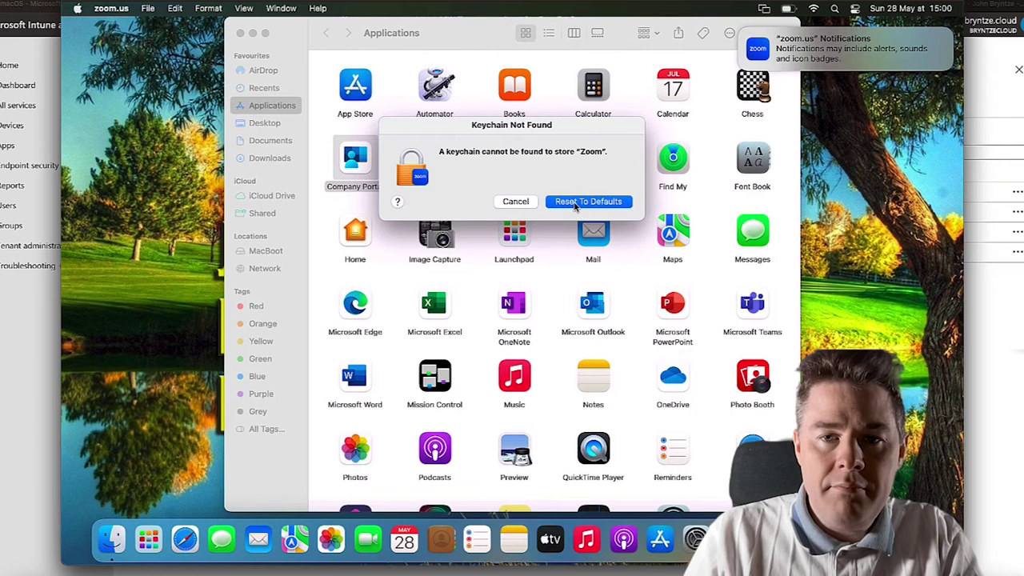
Step: Reset the keychain to defaults once more for Zoom and enter the login password for the new keychain
click(575, 203)
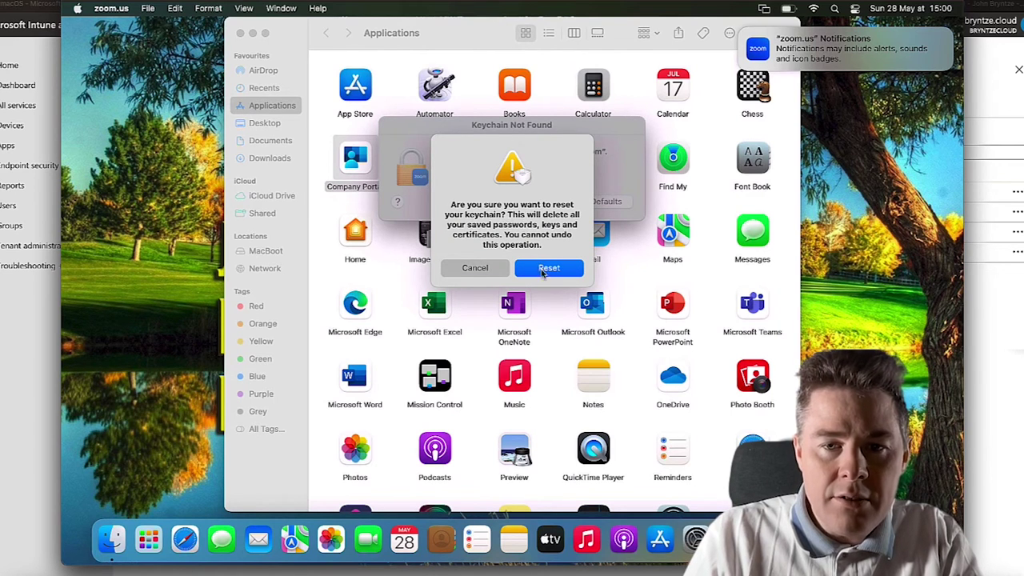
click(545, 270)
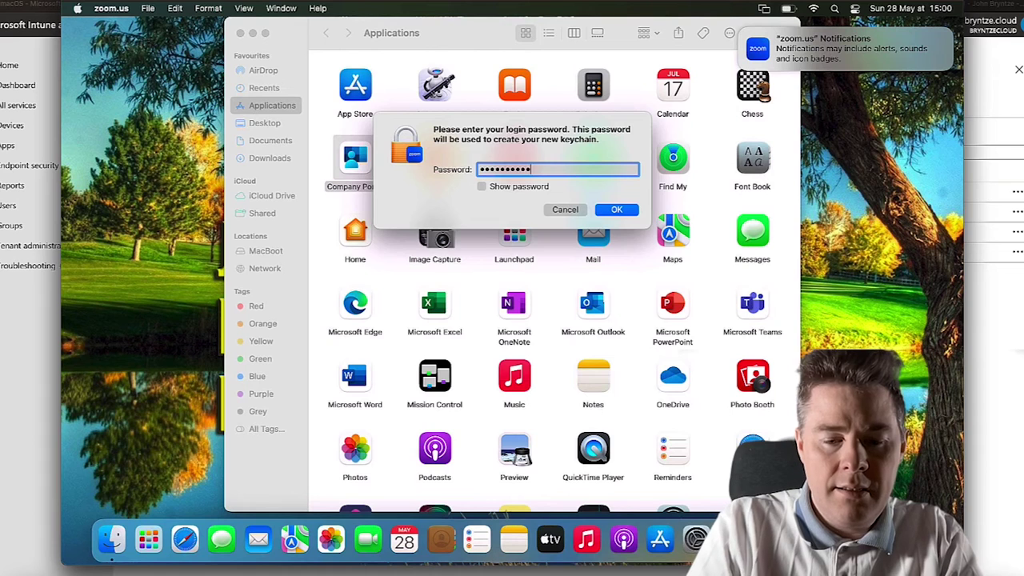
key(Return)
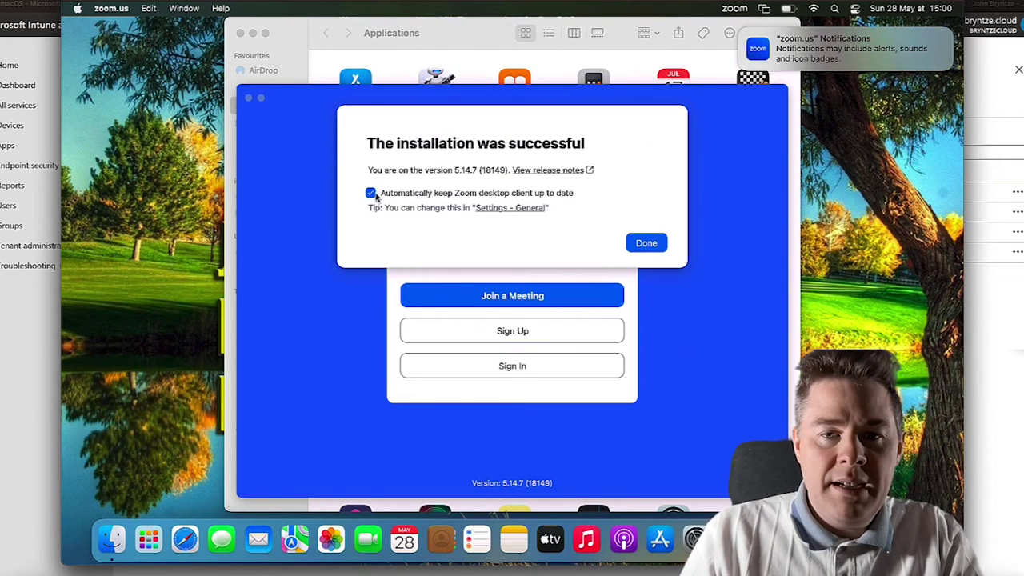
Step: Dismiss Zoom's installation message and close the Zoom window
click(650, 244)
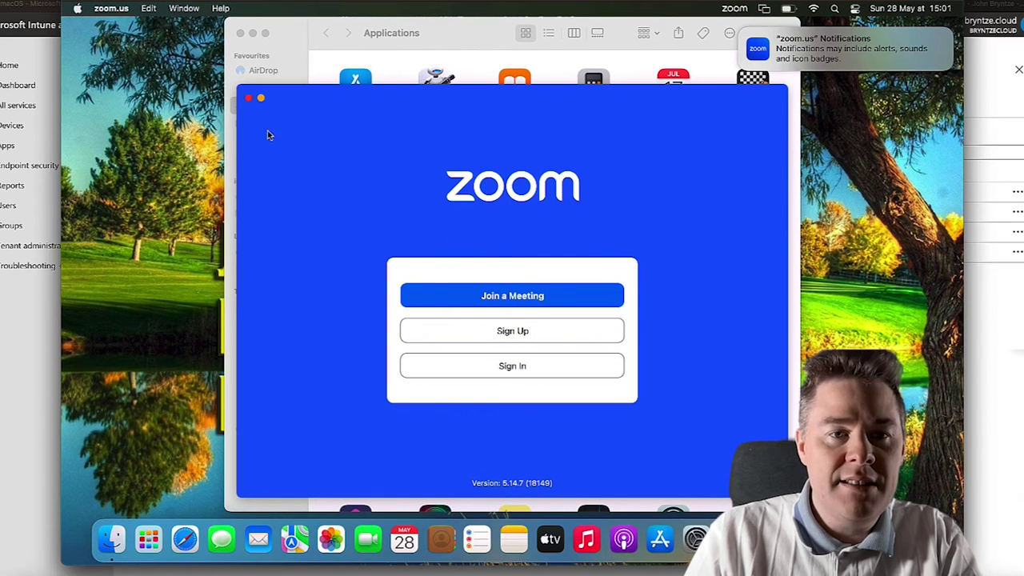
click(248, 99)
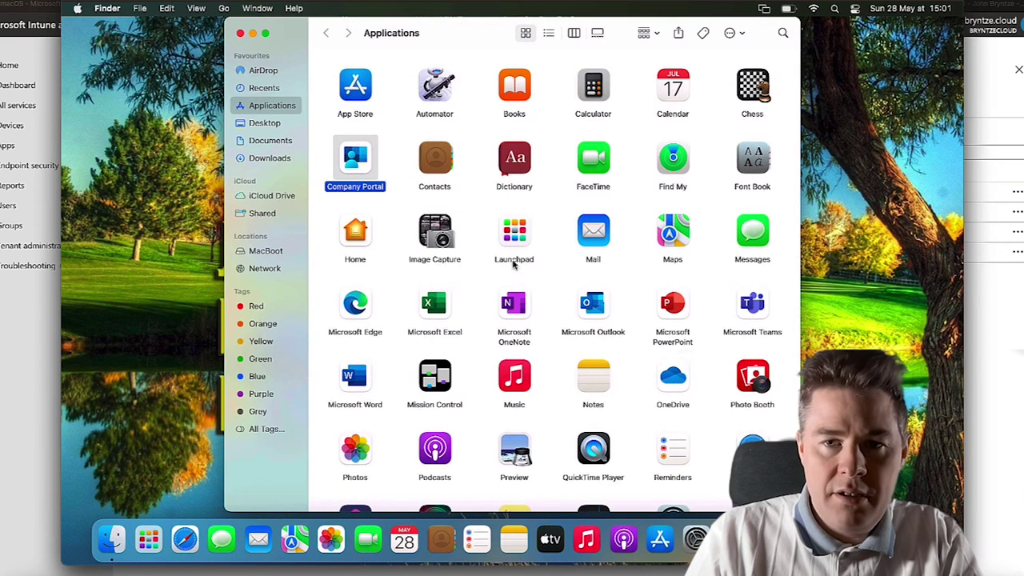
Step: Examine the Applications folder for the deployed apps, including Zoom, Microsoft Edge, Microsoft Word and Microsoft Outlook
scroll(504, 253, down, 3)
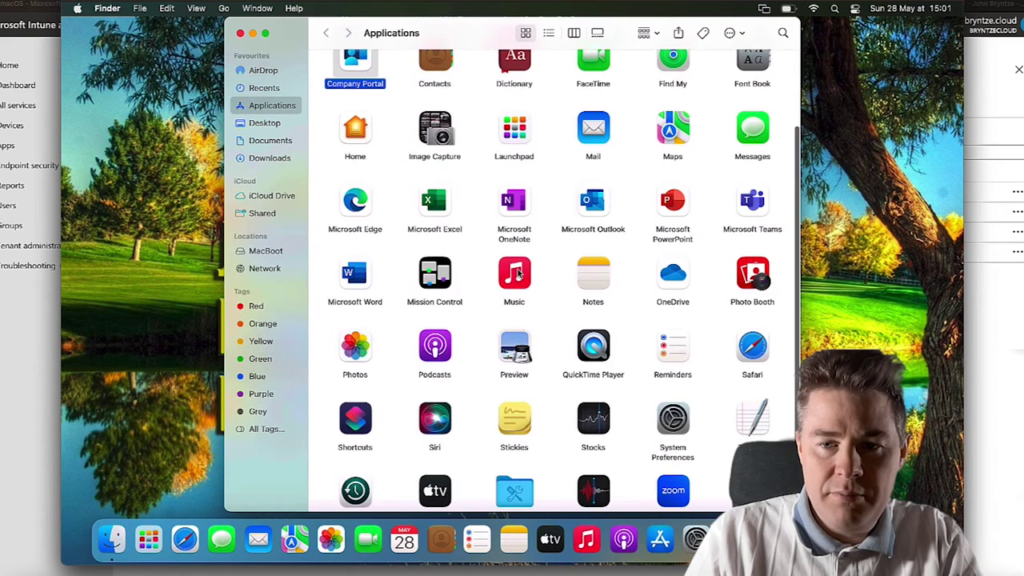
click(673, 492)
scroll(594, 200, up, 3)
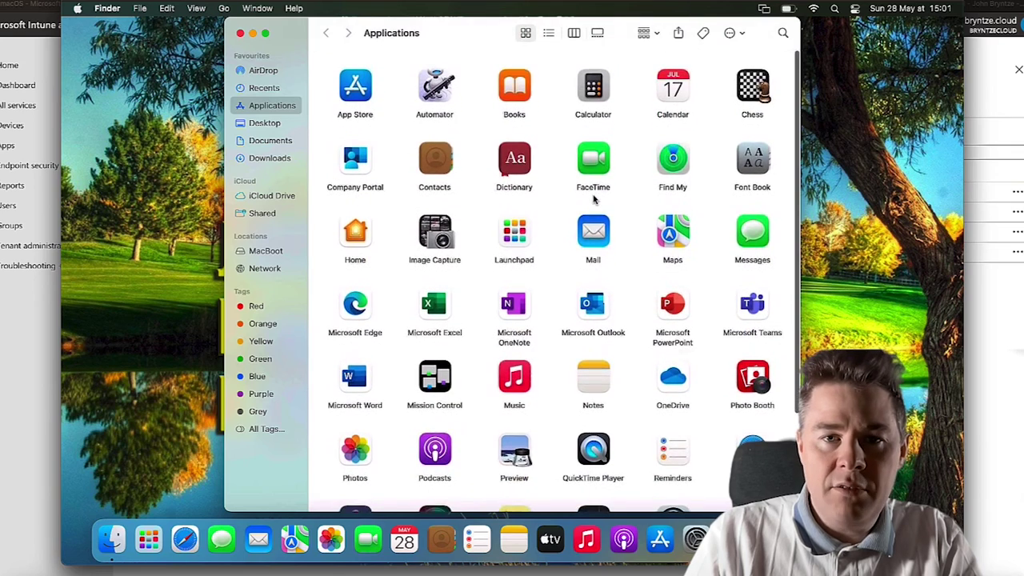
scroll(594, 200, down, 1)
scroll(593, 200, down, 1)
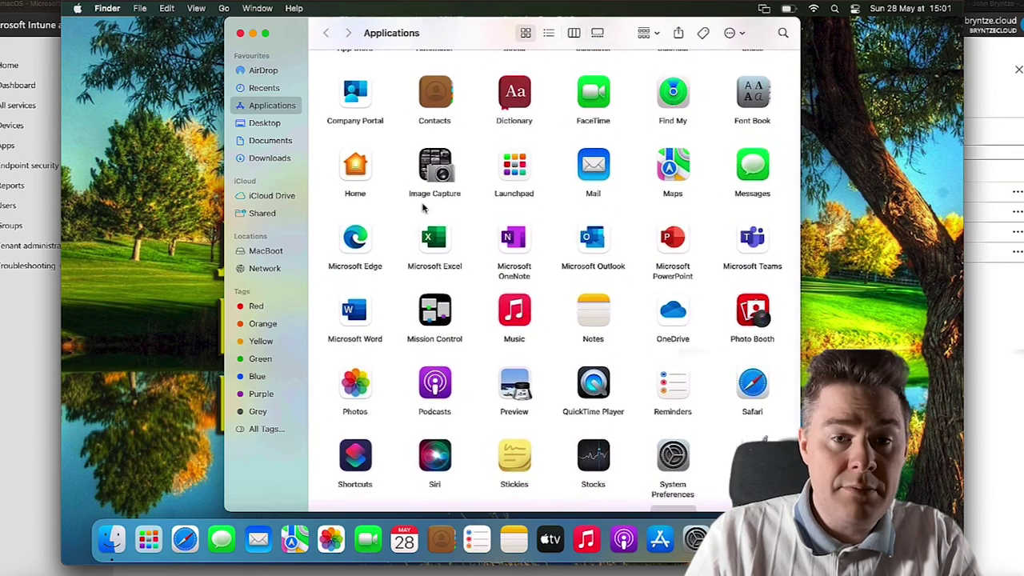
click(356, 240)
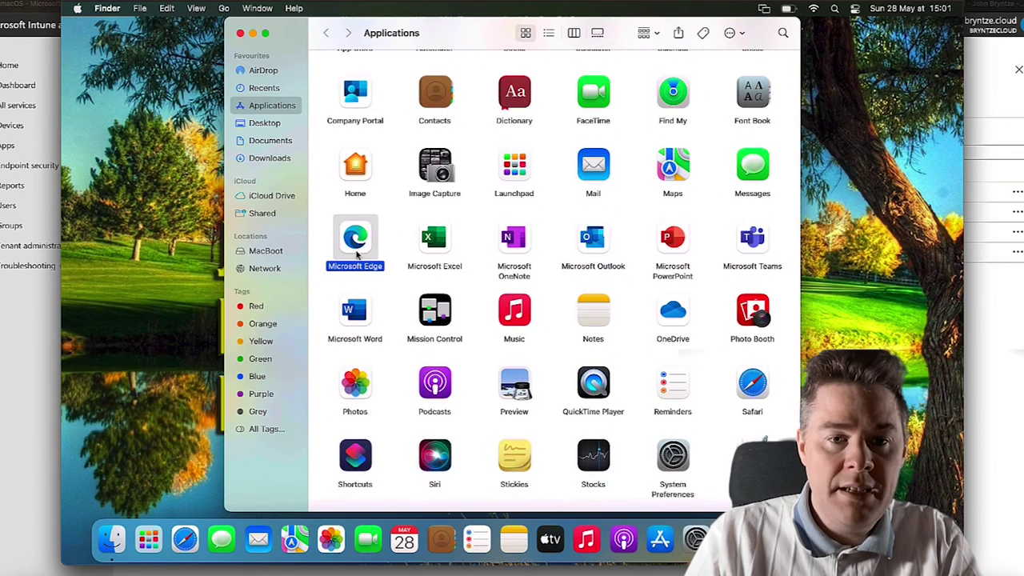
click(357, 320)
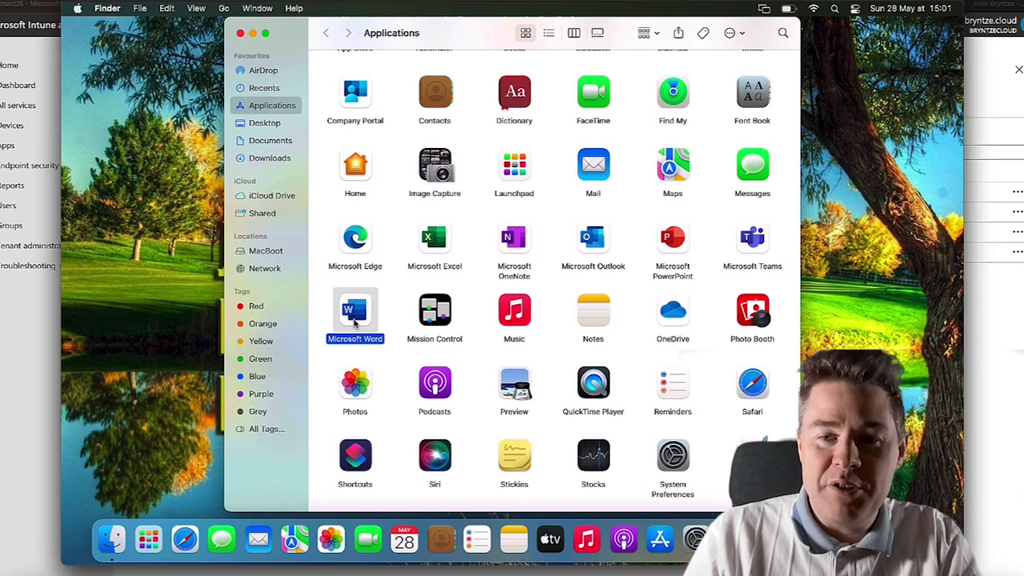
click(596, 248)
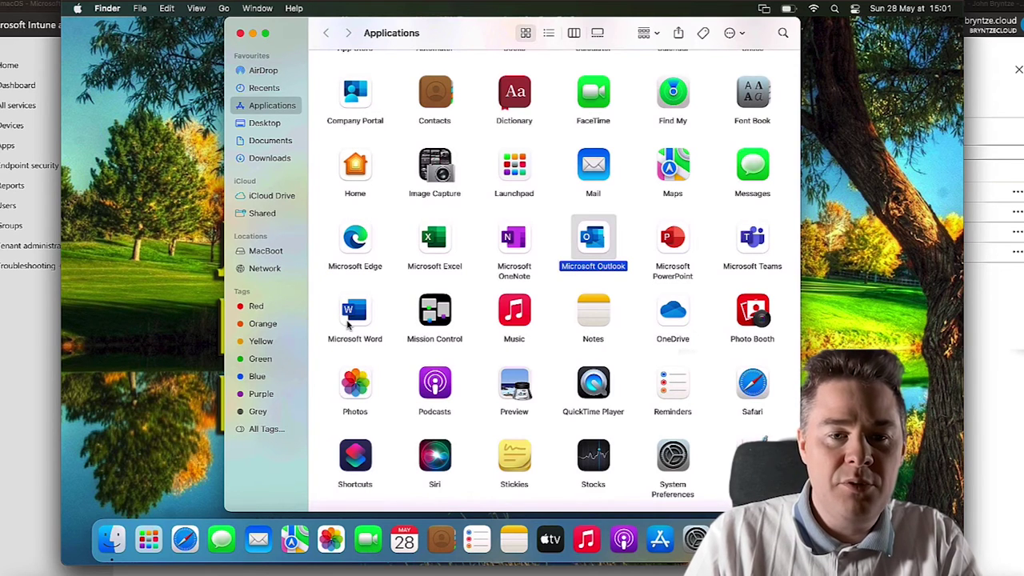
Step: Open Microsoft Word from the Applications folder and skip the account sign-in to use read-only mode
click(348, 323)
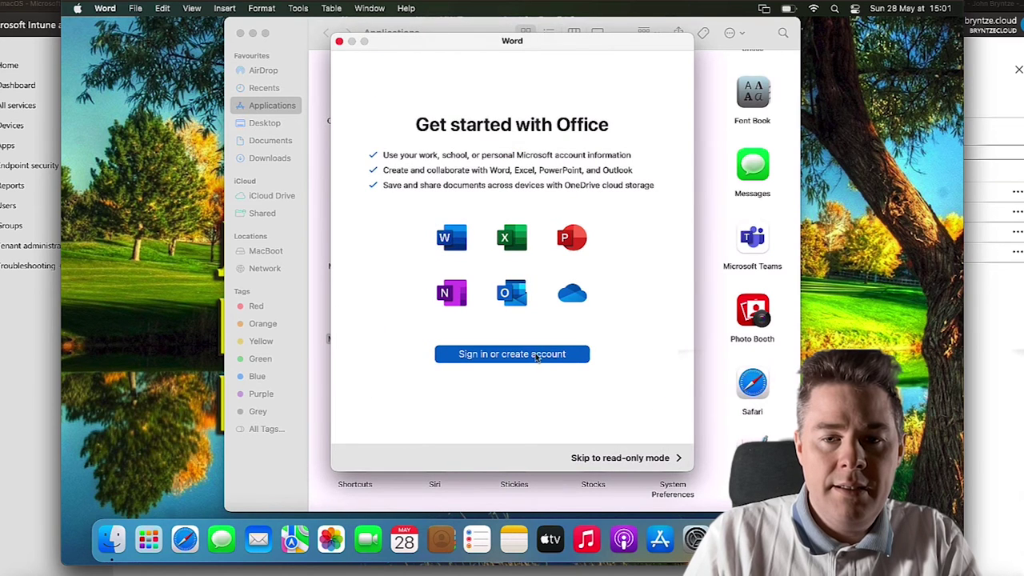
click(623, 460)
click(535, 433)
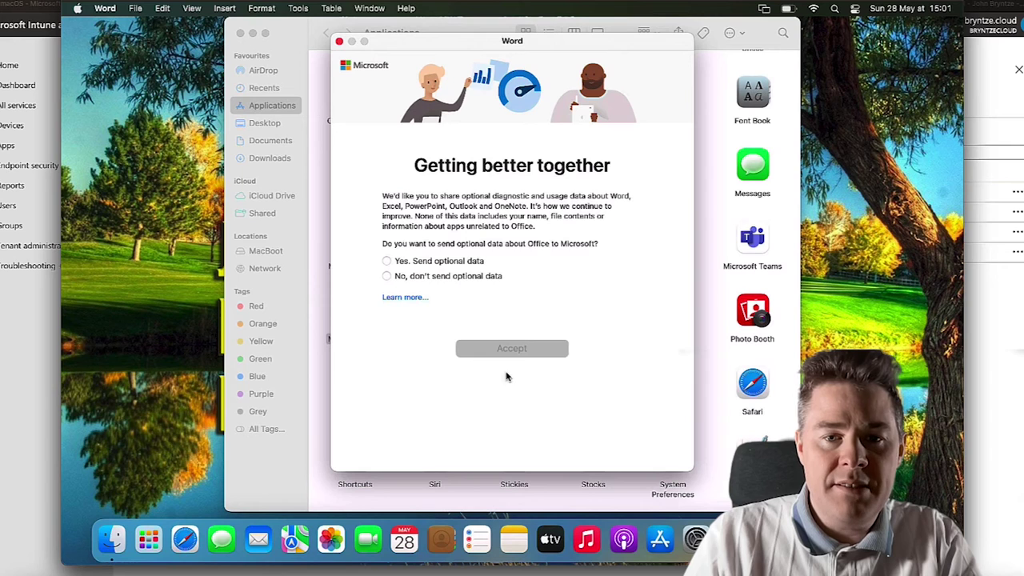
Step: Decline sending optional data to Microsoft, finish Word's first-run setup and close the Word document gallery
click(401, 276)
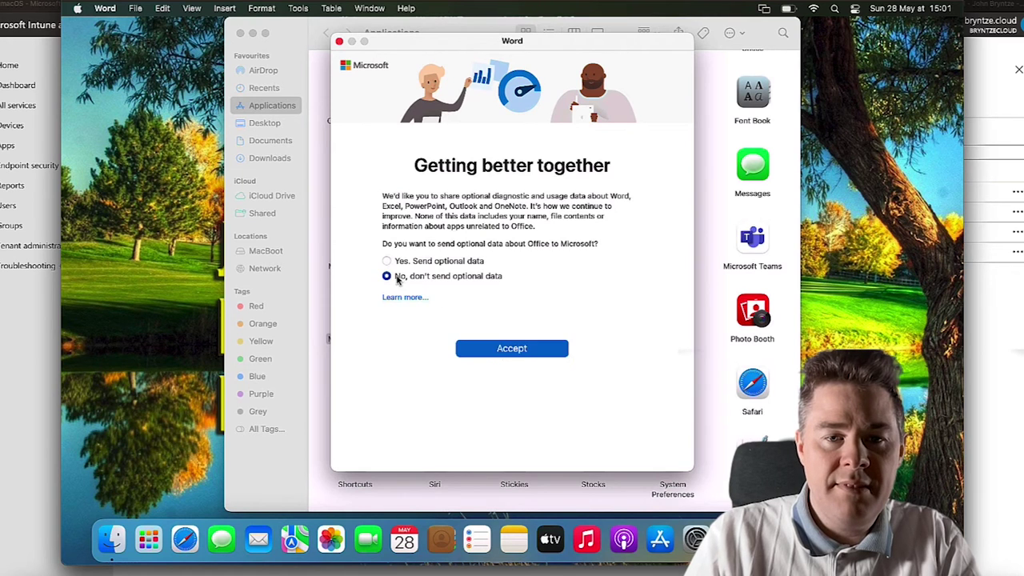
click(518, 352)
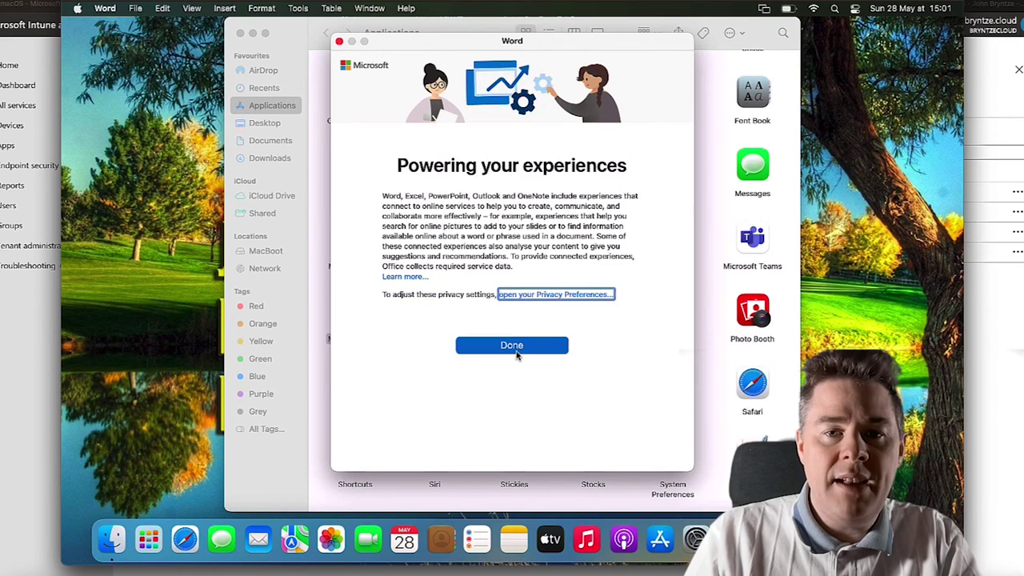
click(511, 346)
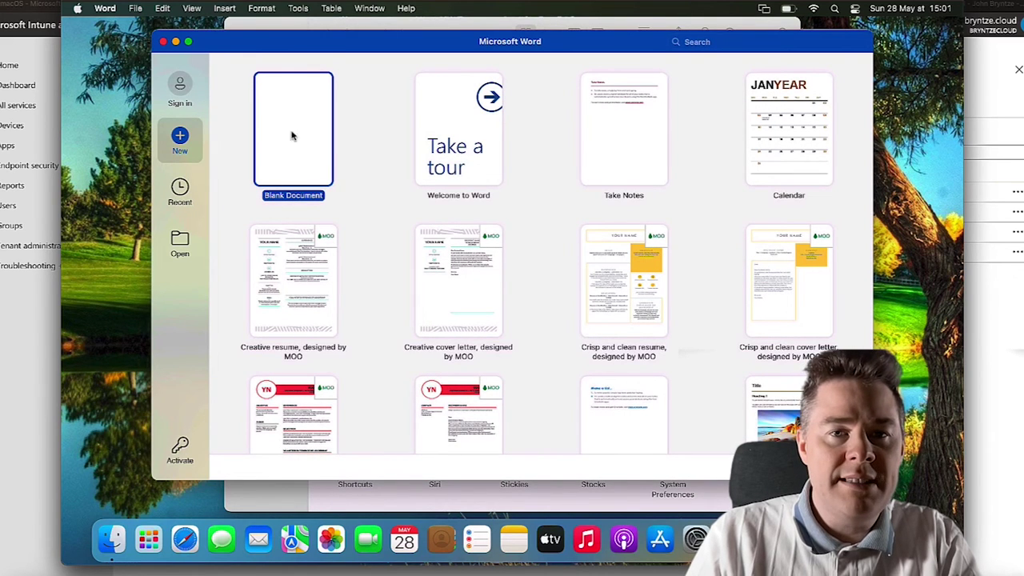
click(164, 44)
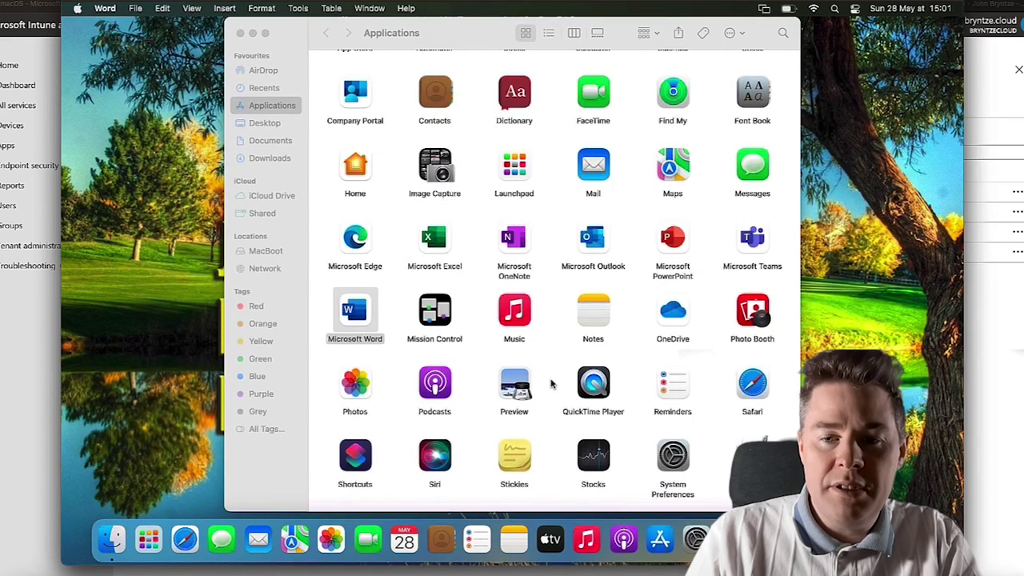
Step: Look for VLC in the Mac's Applications folder
scroll(552, 378, down, 2)
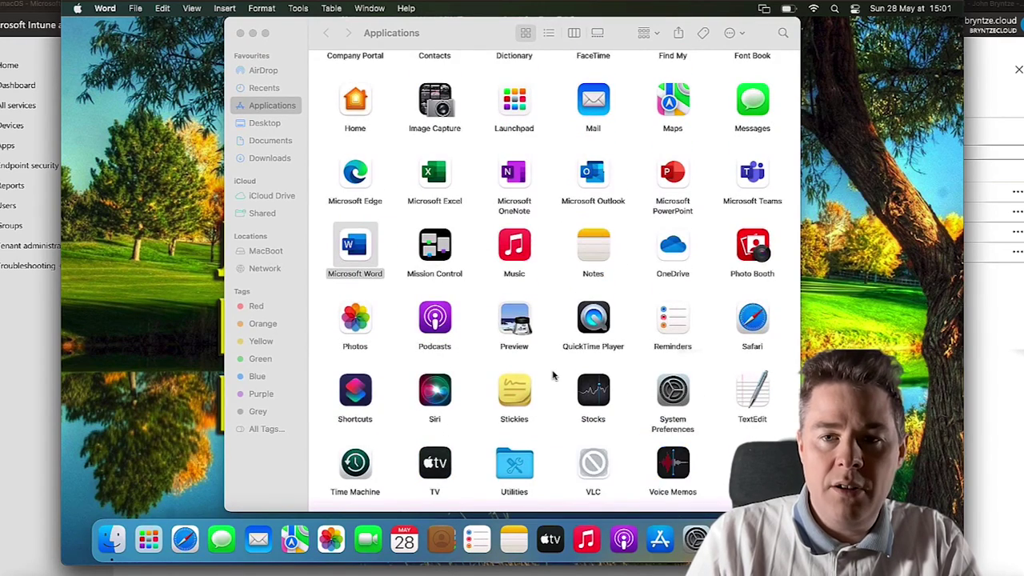
scroll(552, 376, up, 2)
scroll(552, 376, down, 3)
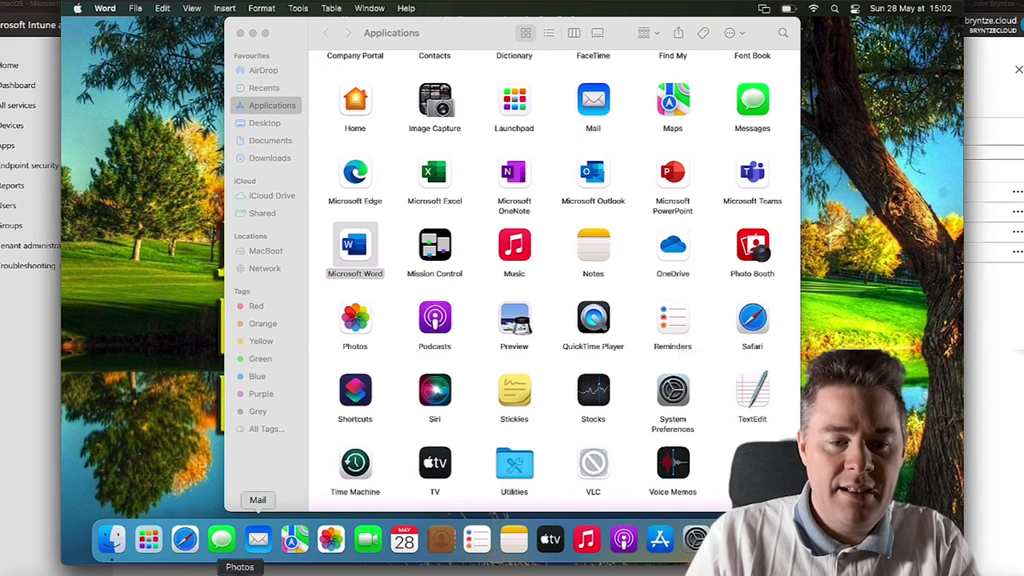
Step: Switch to Intune in Safari, refresh the macOS apps list and check the install status of Zoom Desktop Client
click(185, 540)
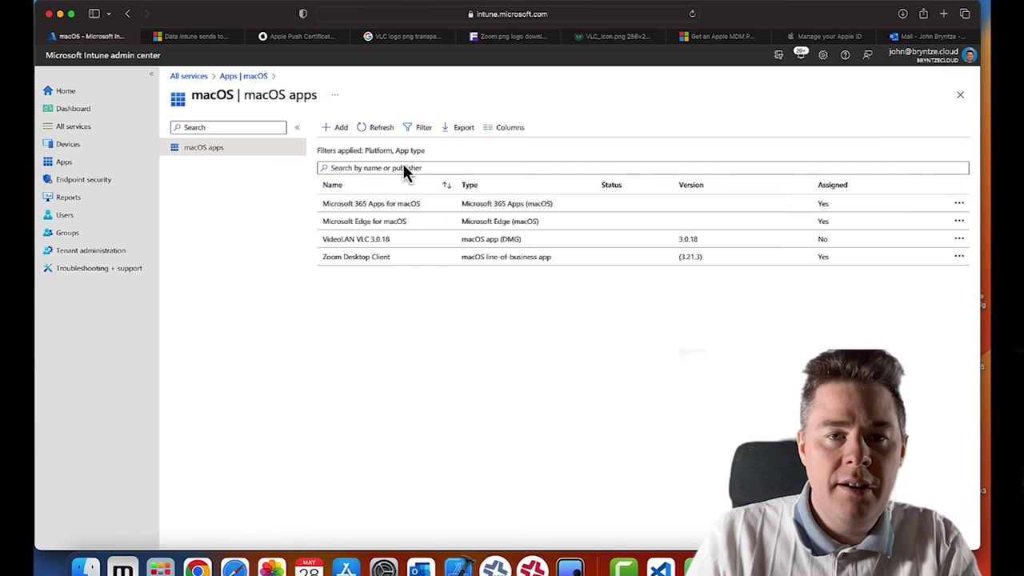
click(383, 136)
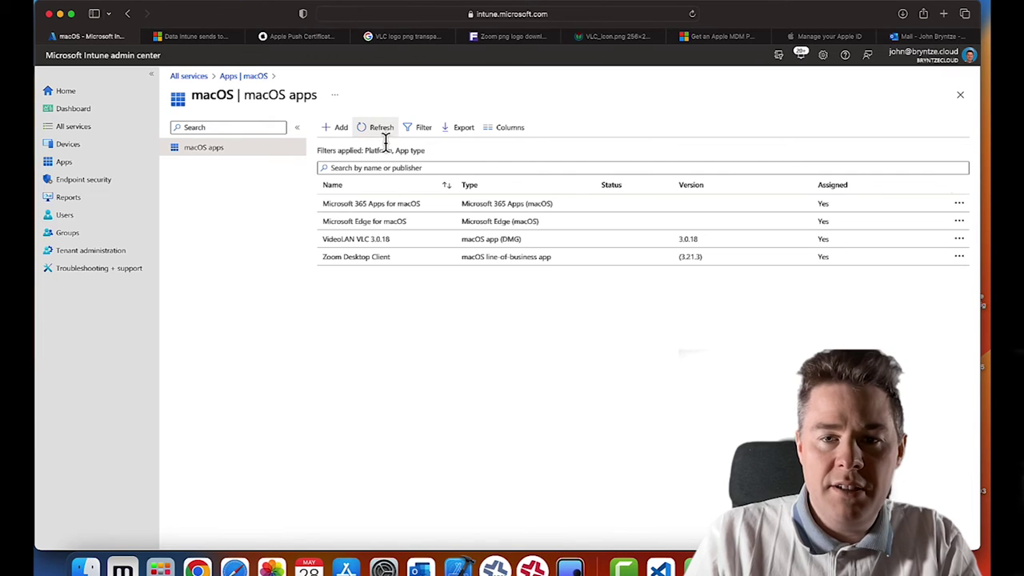
click(363, 261)
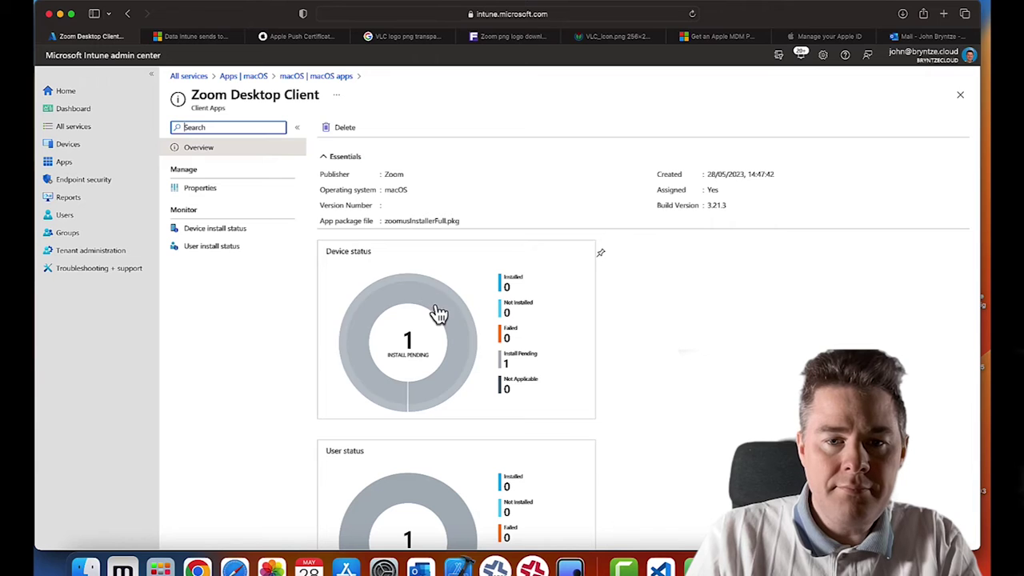
click(312, 89)
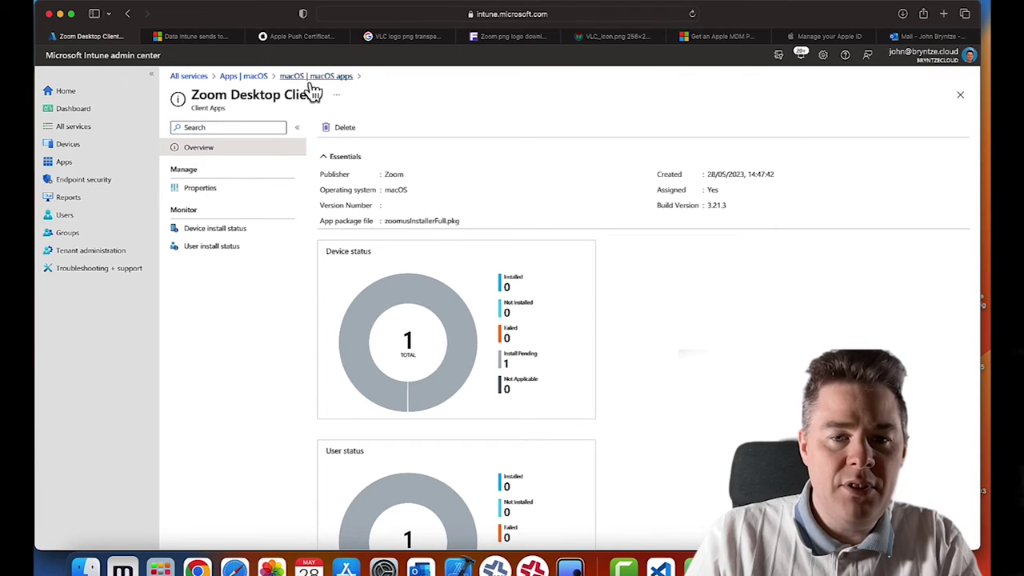
Step: Check the device and user install status of Microsoft Edge for macOS and Microsoft 365 Apps for macOS
click(389, 227)
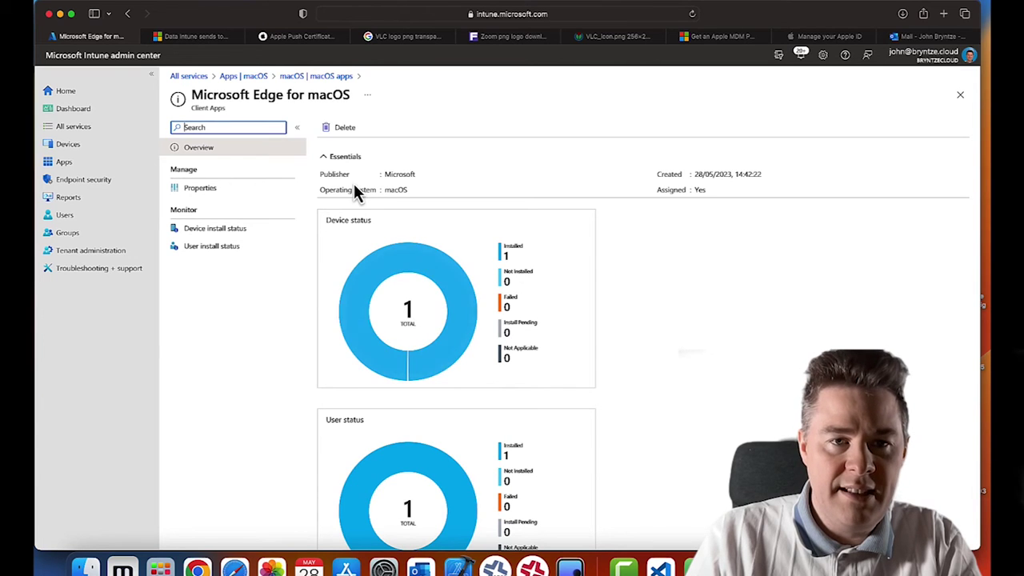
click(320, 76)
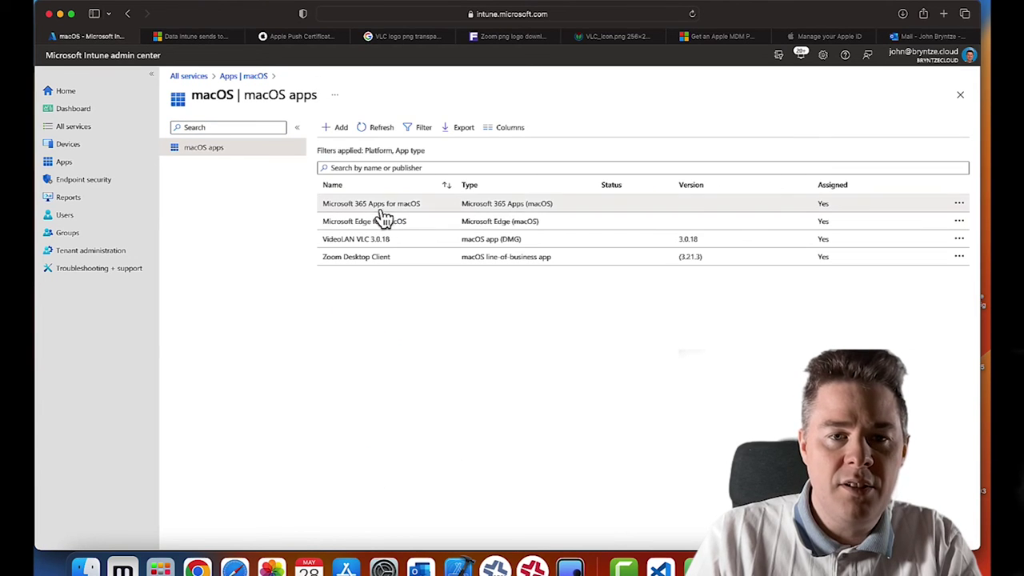
click(382, 208)
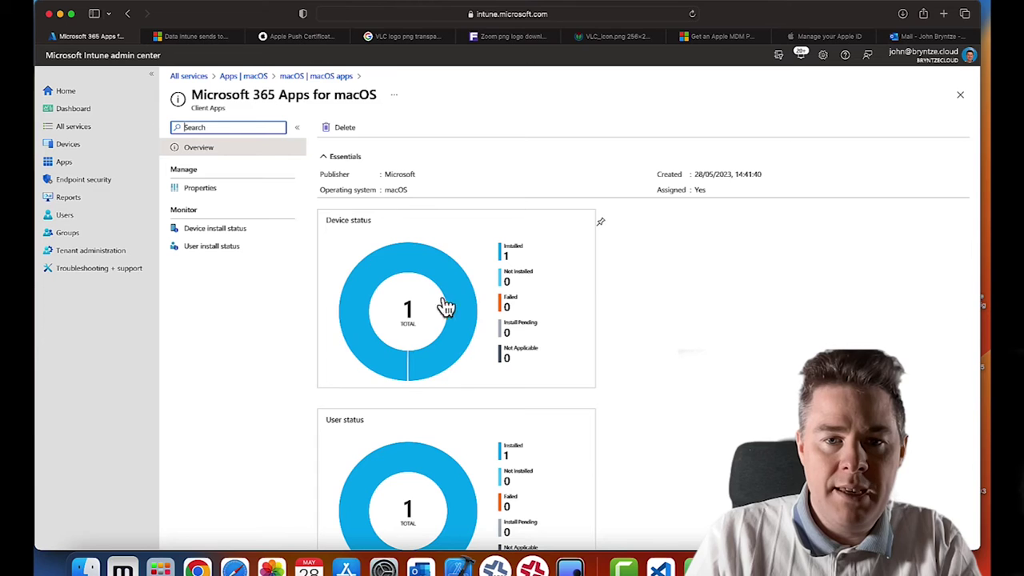
click(293, 78)
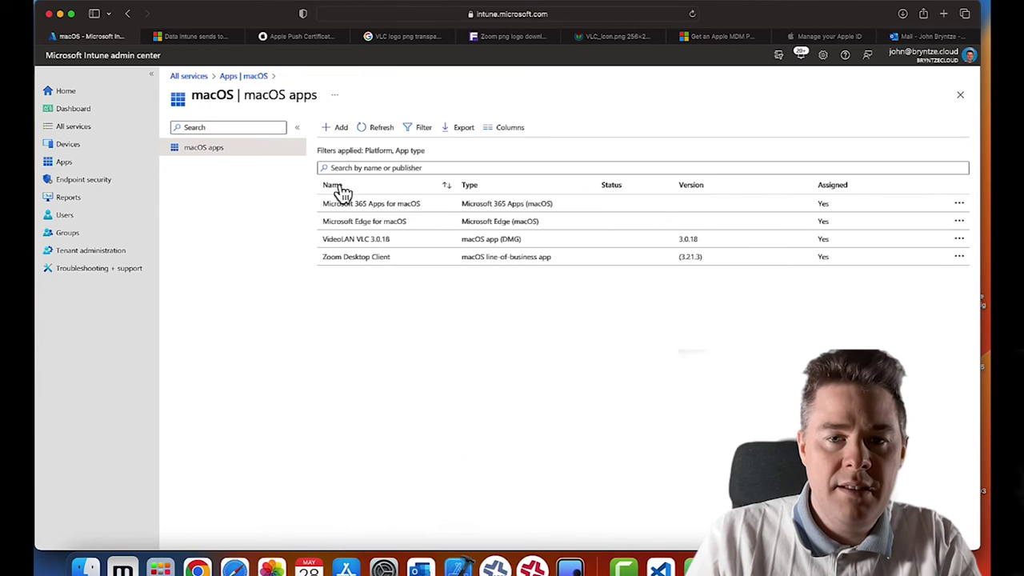
Step: Check the install status overviews of Zoom Desktop Client and VideoLAN VLC 3.0.18 in Intune
click(357, 259)
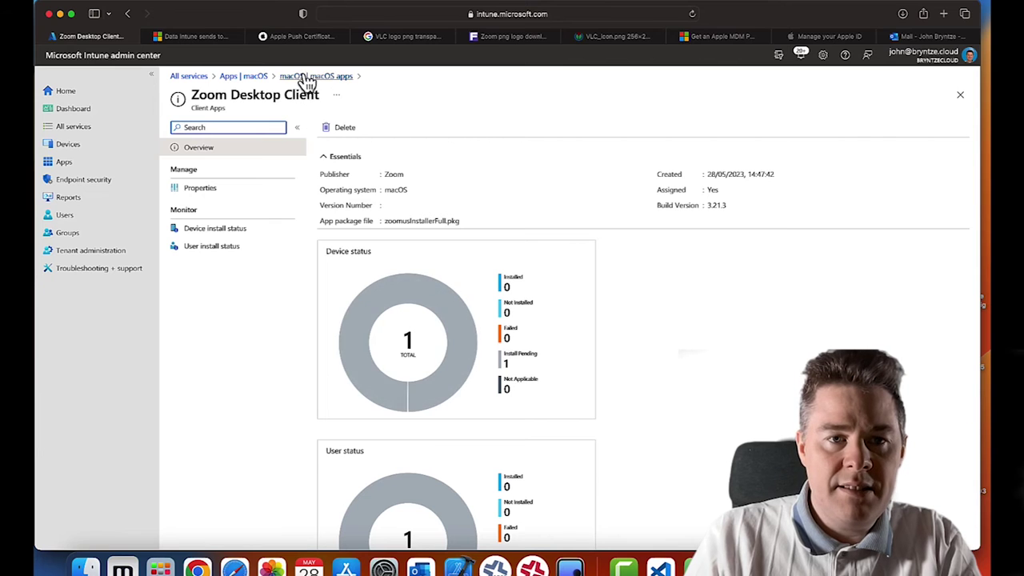
click(306, 77)
click(364, 243)
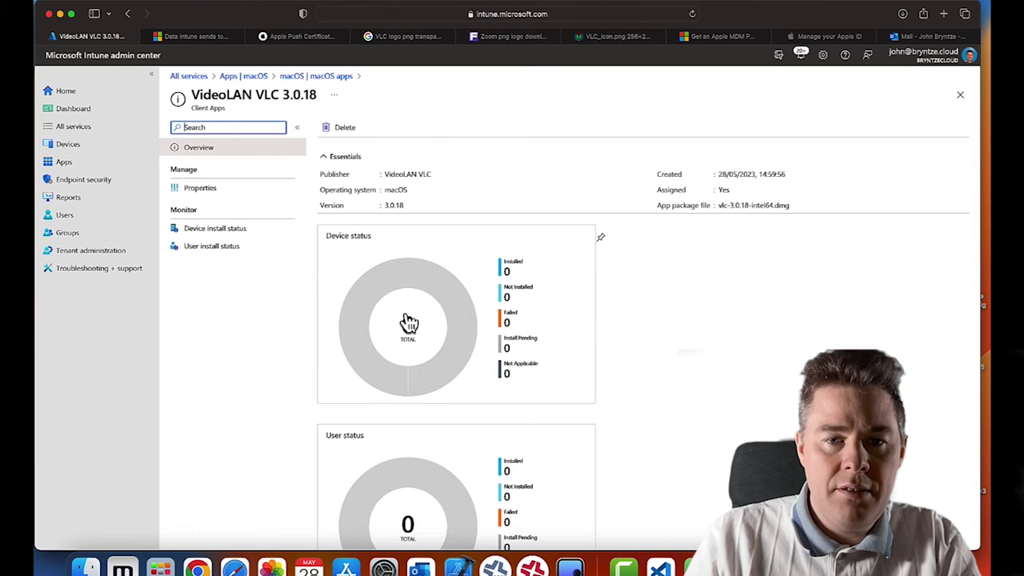
Step: Switch to the managed Mac in Screen Sharing, launch VLC from the Applications folder and close its window
click(571, 567)
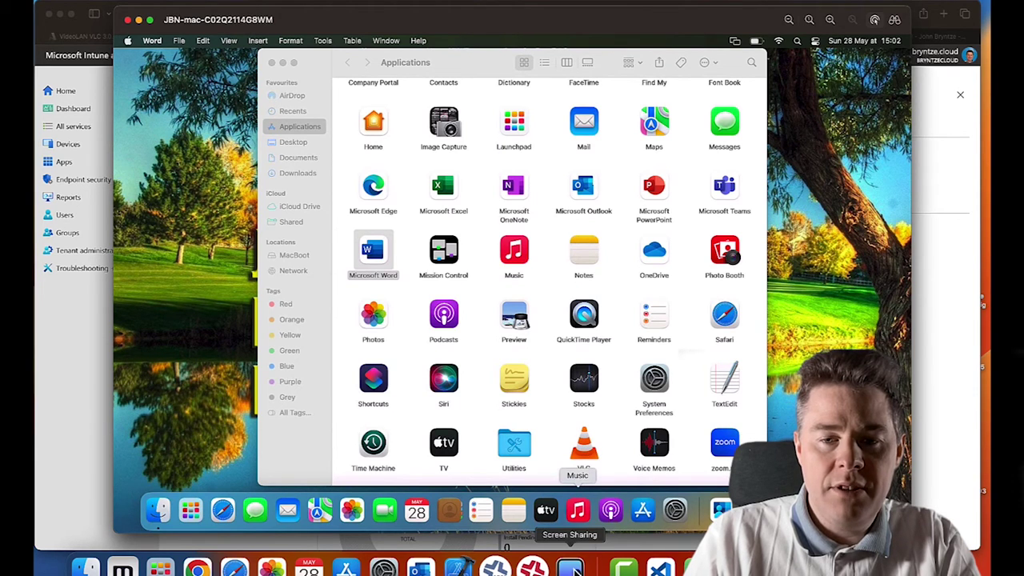
click(584, 448)
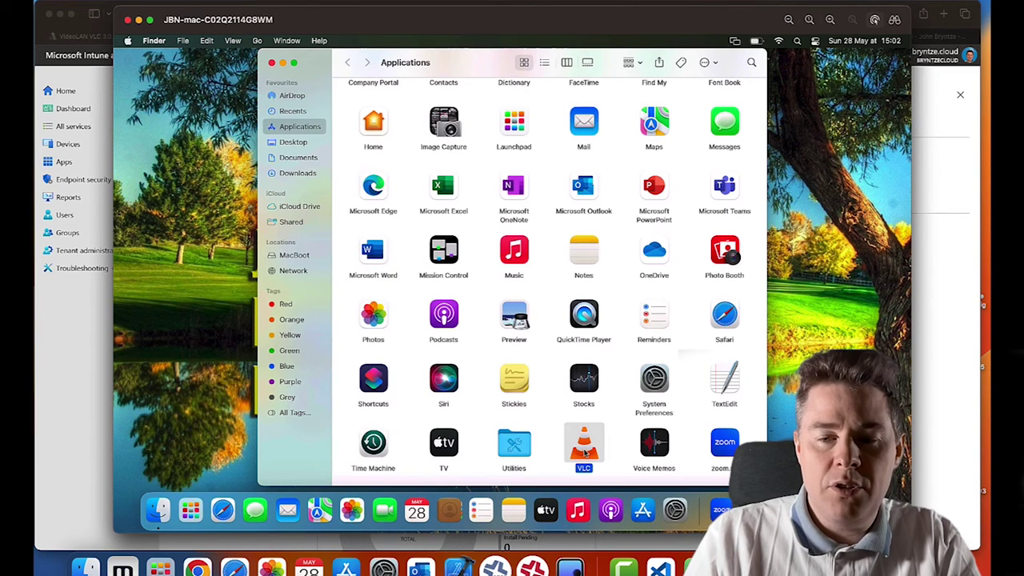
double_click(584, 448)
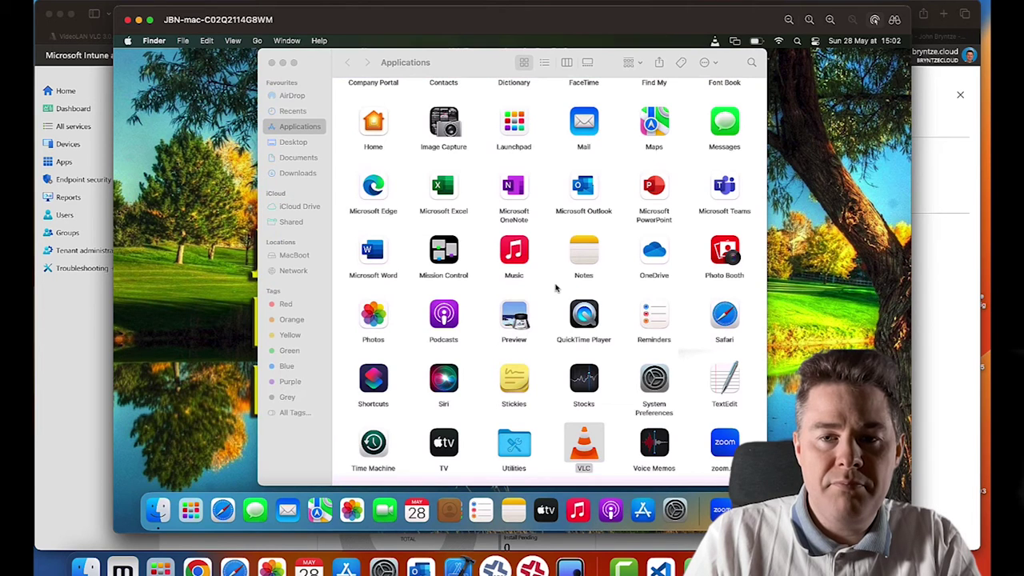
click(505, 285)
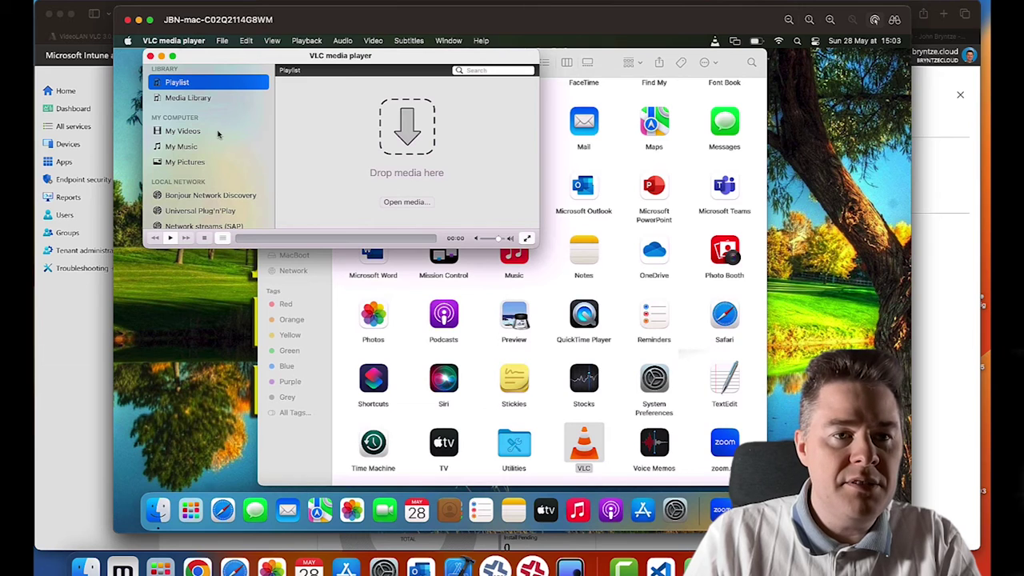
click(150, 56)
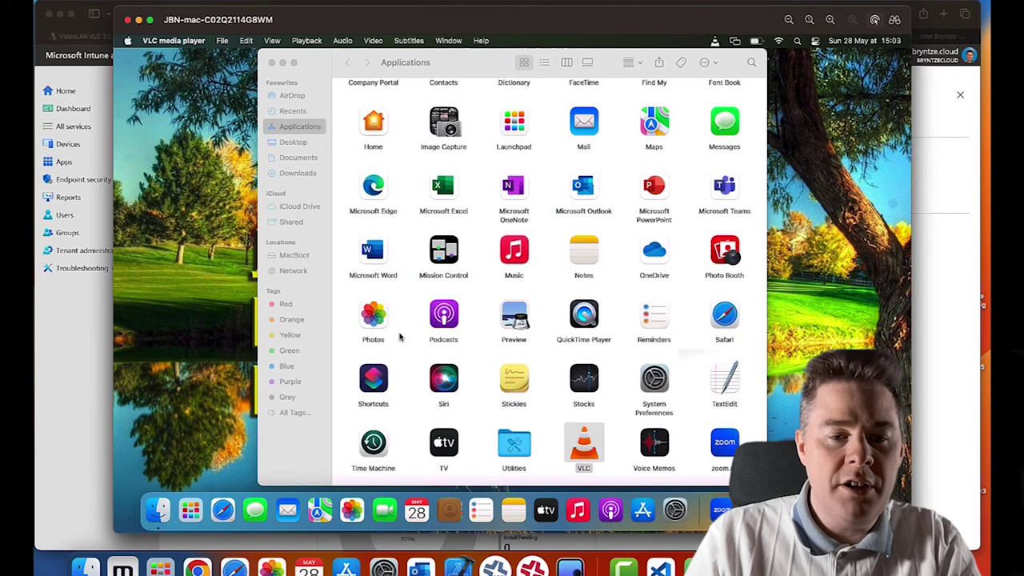
Step: Return to Intune in Safari, recheck Zoom Desktop Client's install status and go back to the macOS apps list
click(235, 567)
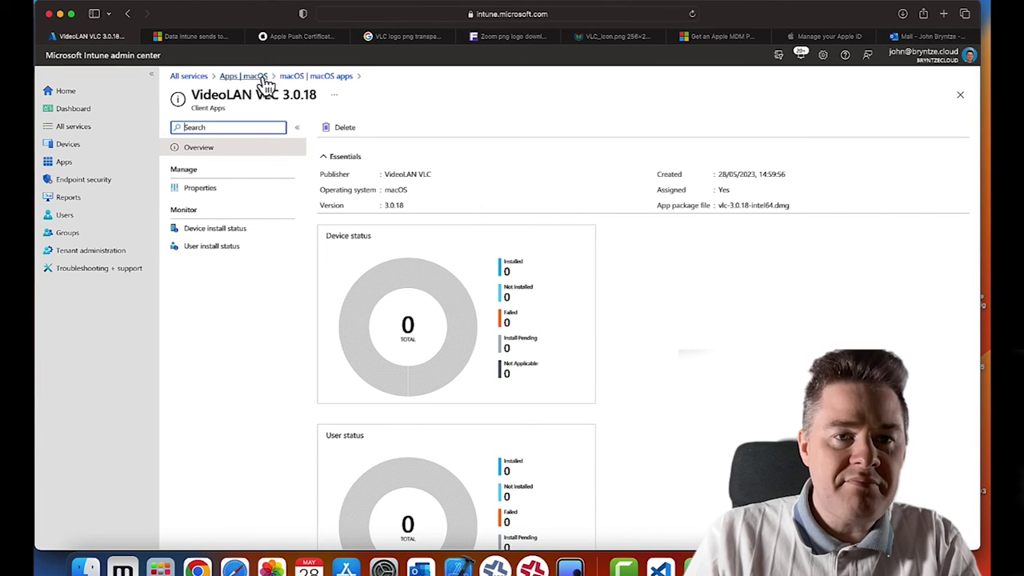
click(292, 78)
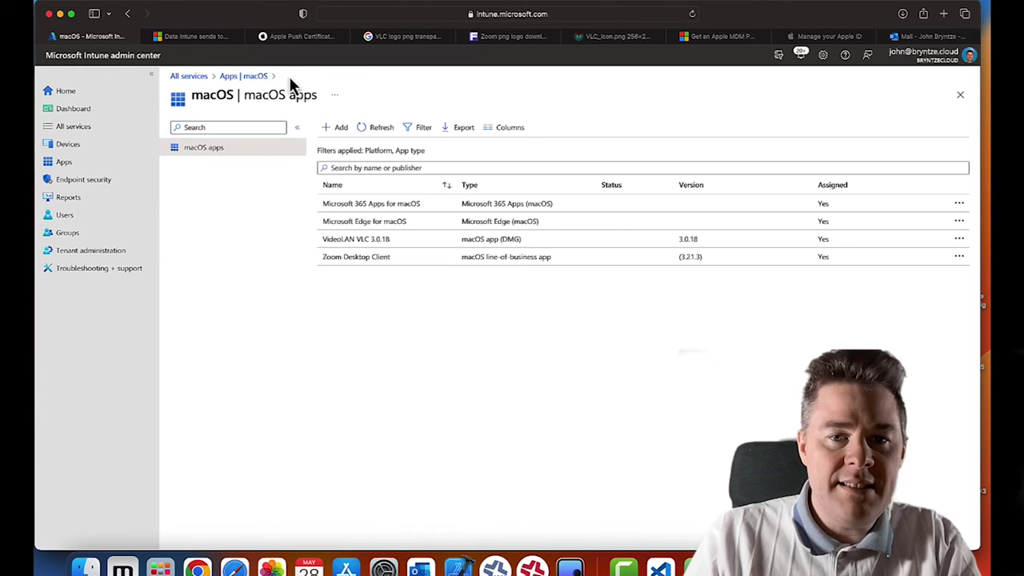
click(360, 265)
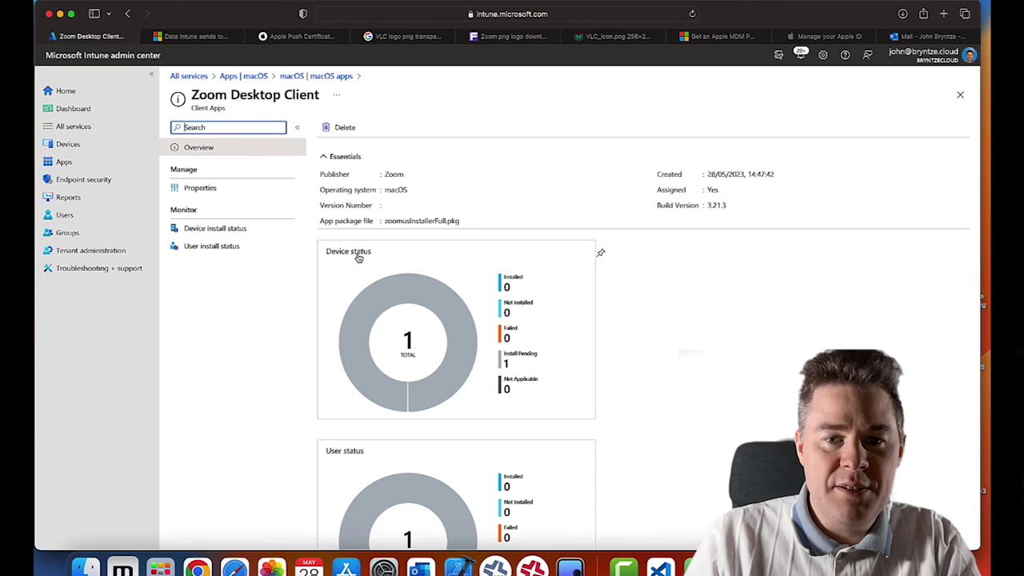
click(316, 77)
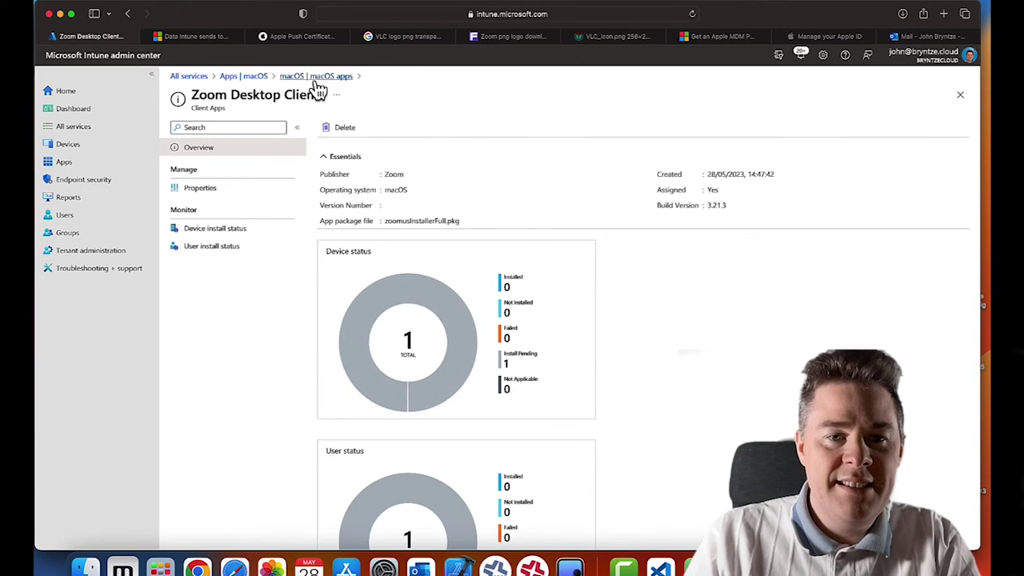
Step: Check VideoLAN VLC 3.0.18's install status overview and open the managed Mac's Managed Apps list from all devices
click(368, 240)
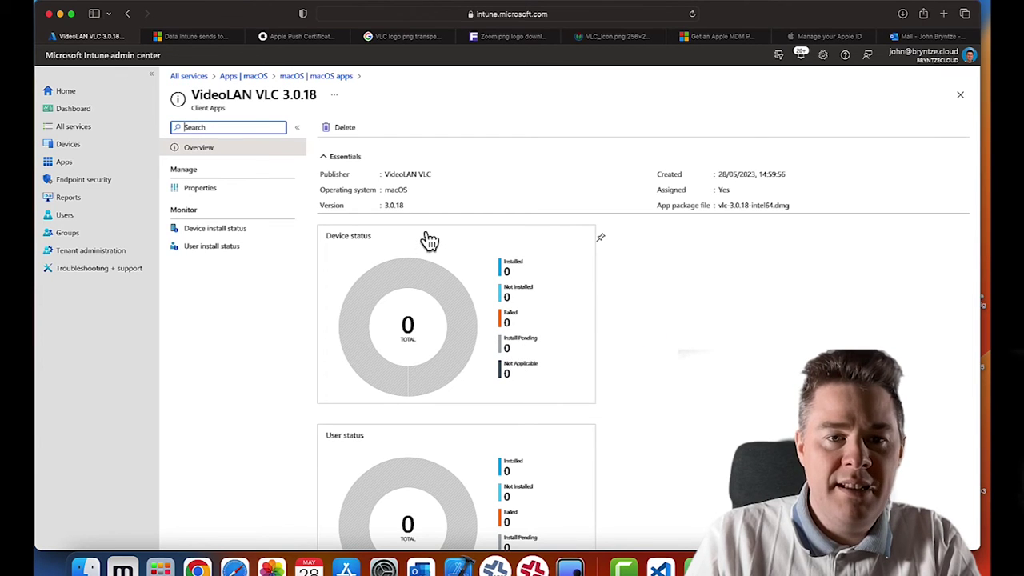
click(247, 78)
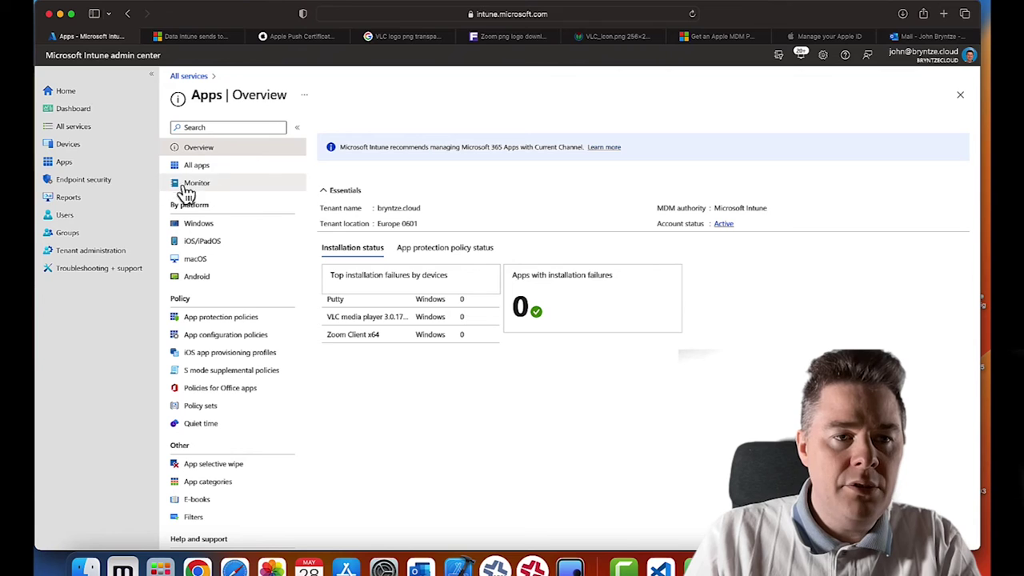
click(69, 148)
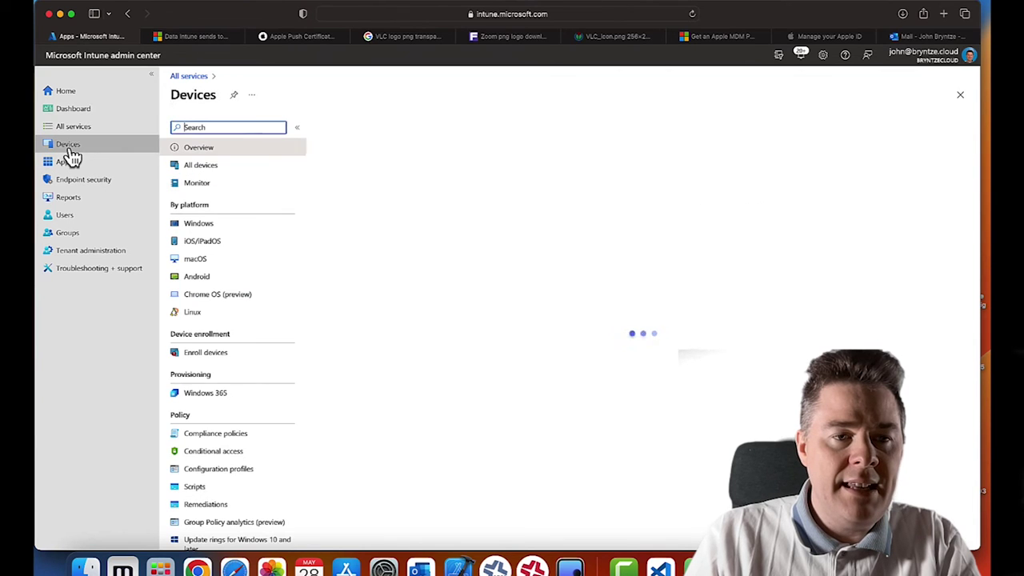
click(202, 166)
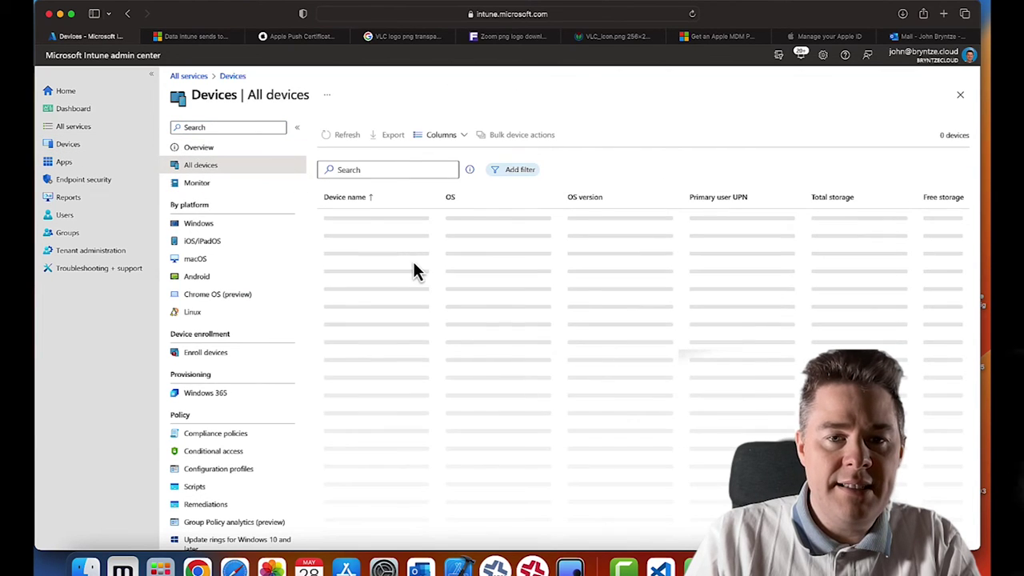
click(367, 310)
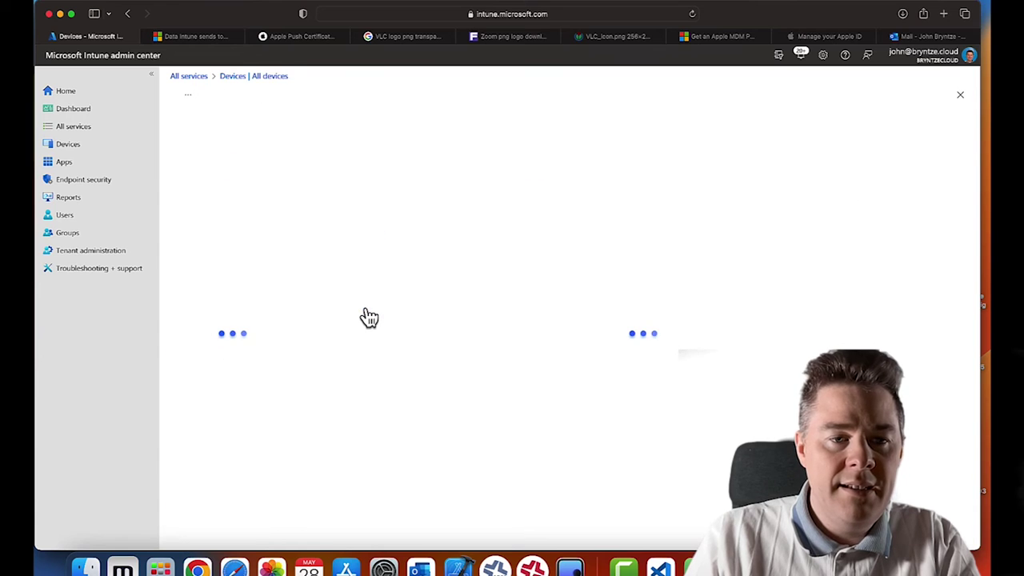
click(221, 375)
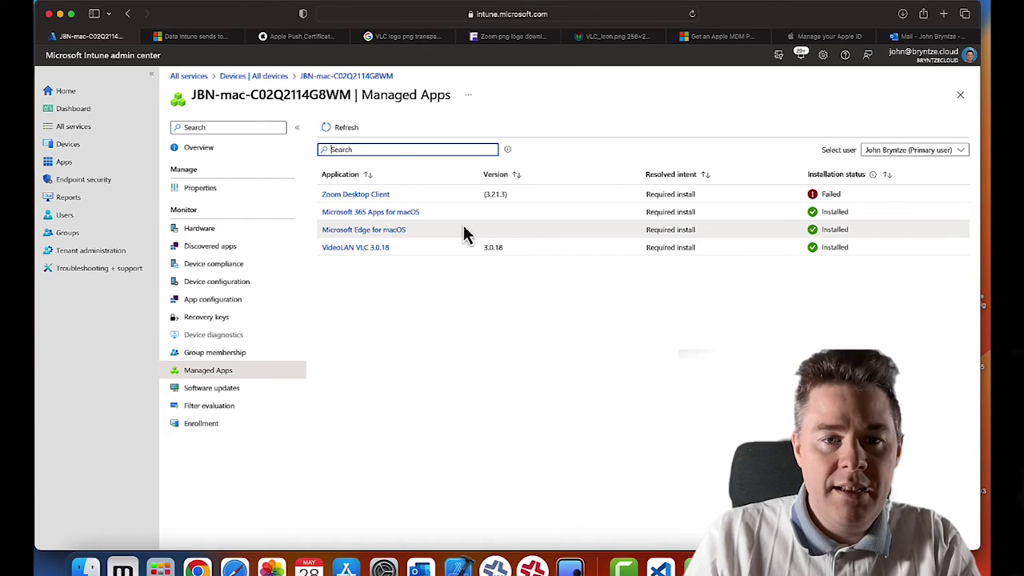
Step: View the managed Mac's installation details for VideoLAN VLC 3.0.18 and Zoom Desktop Client, expanding the Zoom failure details
click(366, 252)
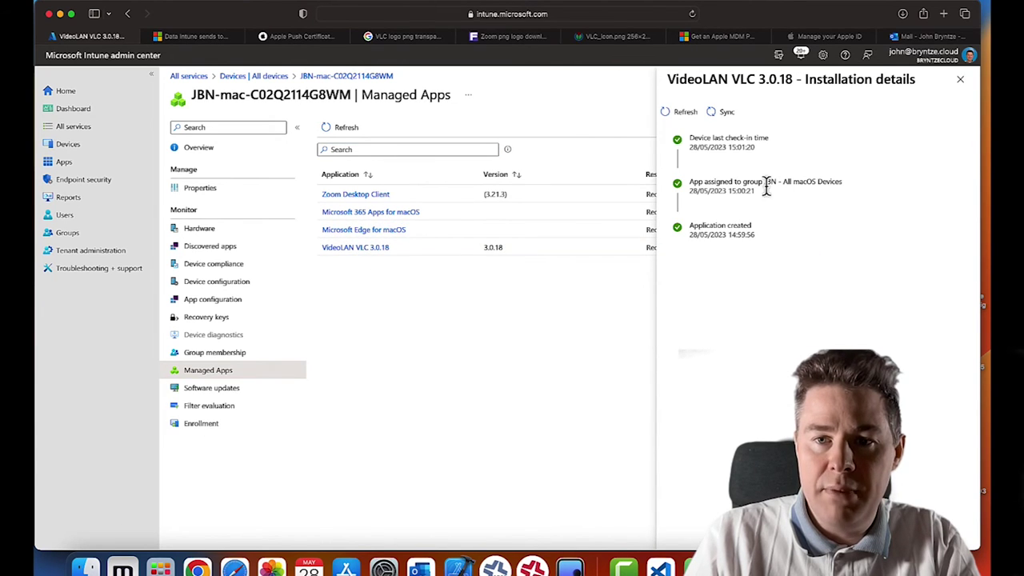
click(961, 79)
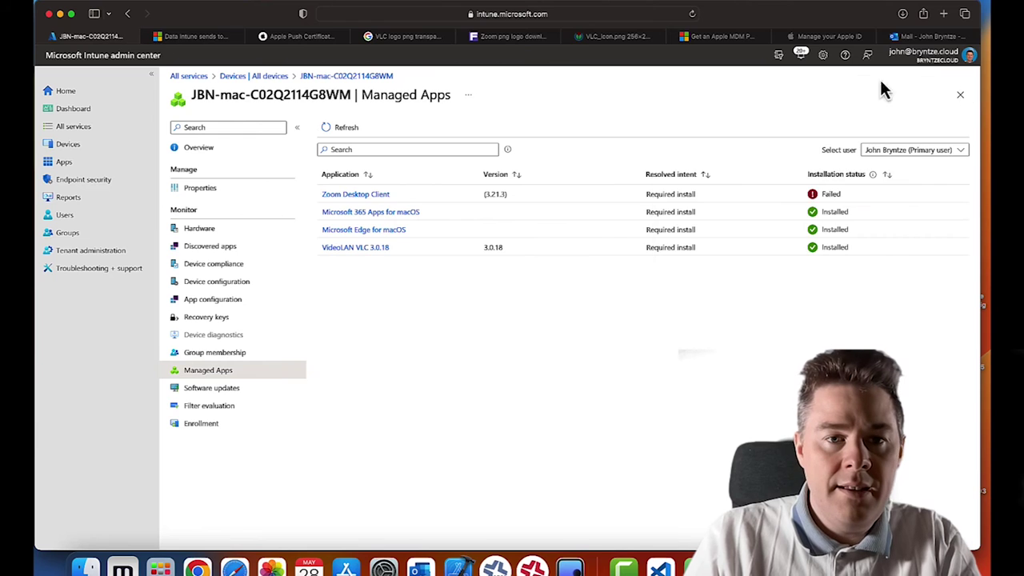
click(360, 199)
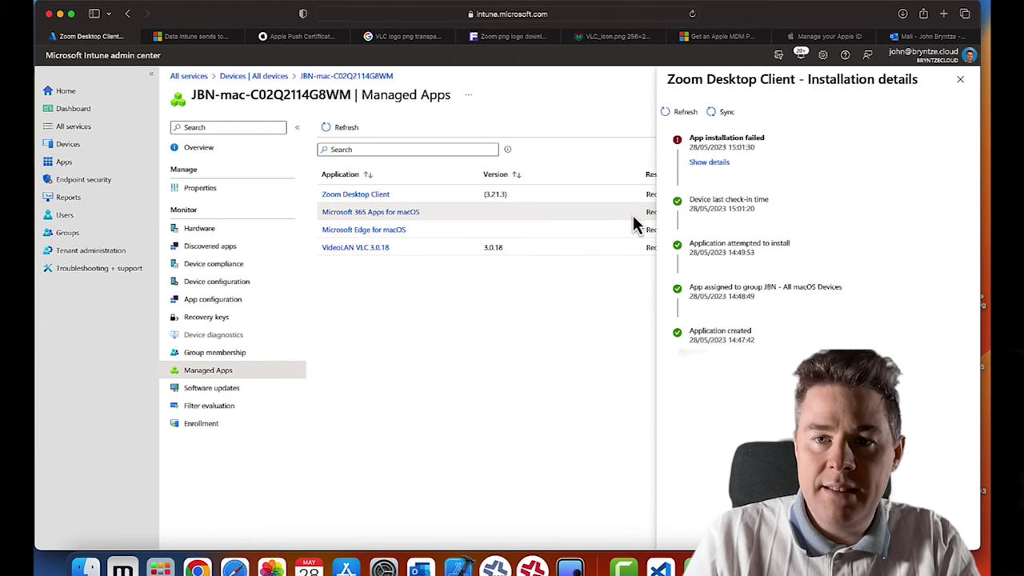
click(709, 163)
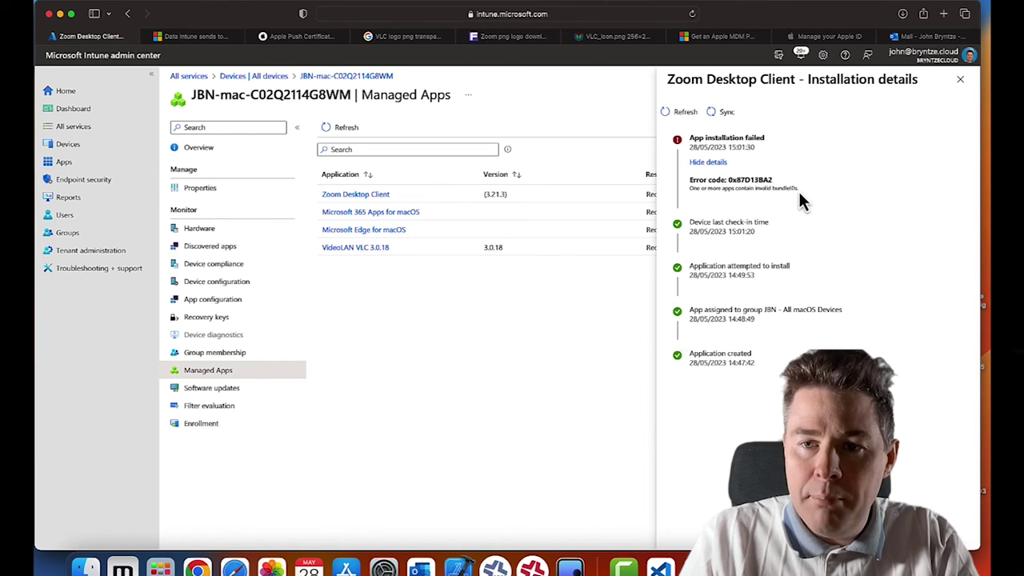
drag(799, 190, 690, 159)
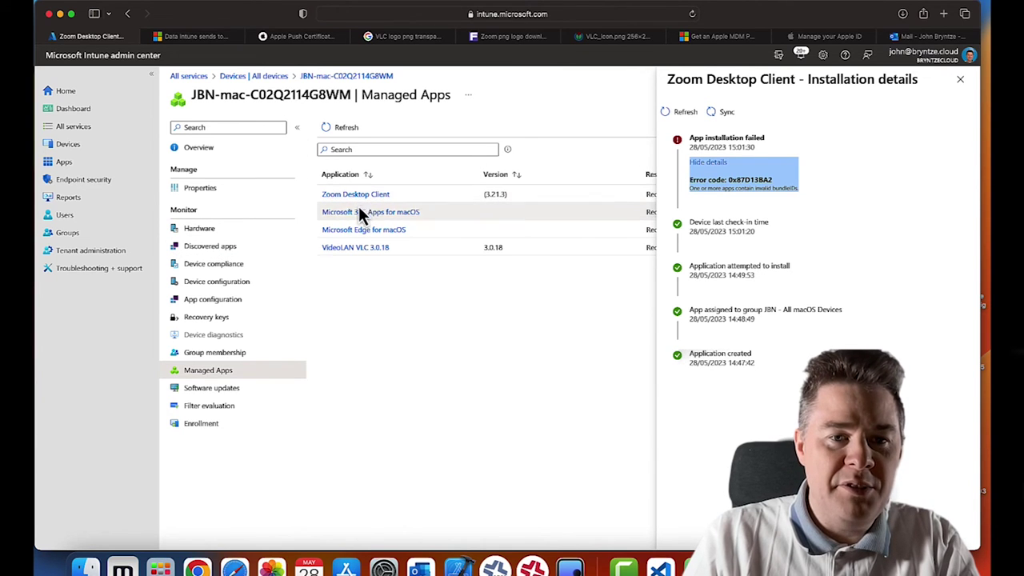
Step: Open Zoom Desktop Client's properties from the macOS apps list and examine its included apps
click(65, 163)
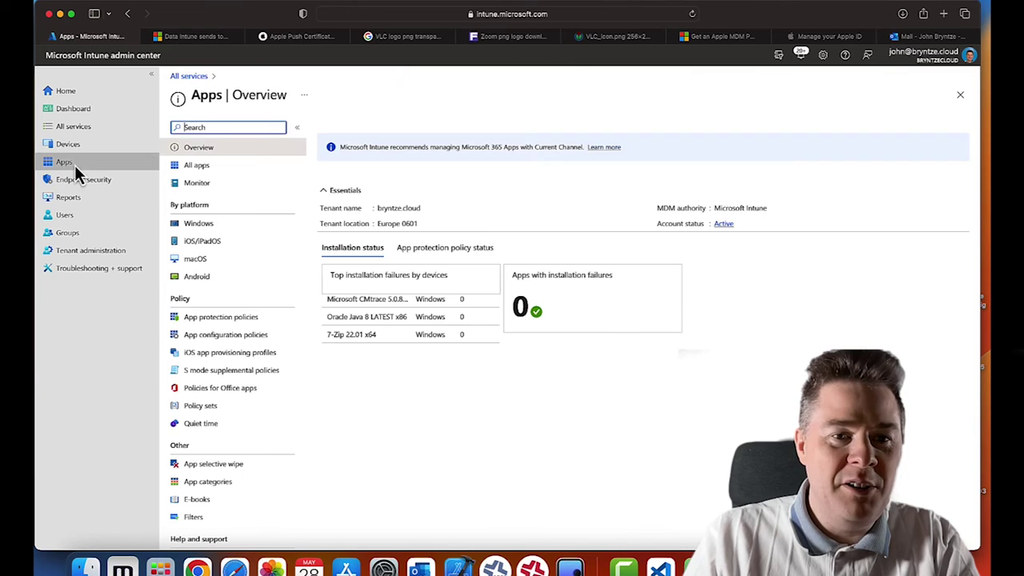
click(200, 170)
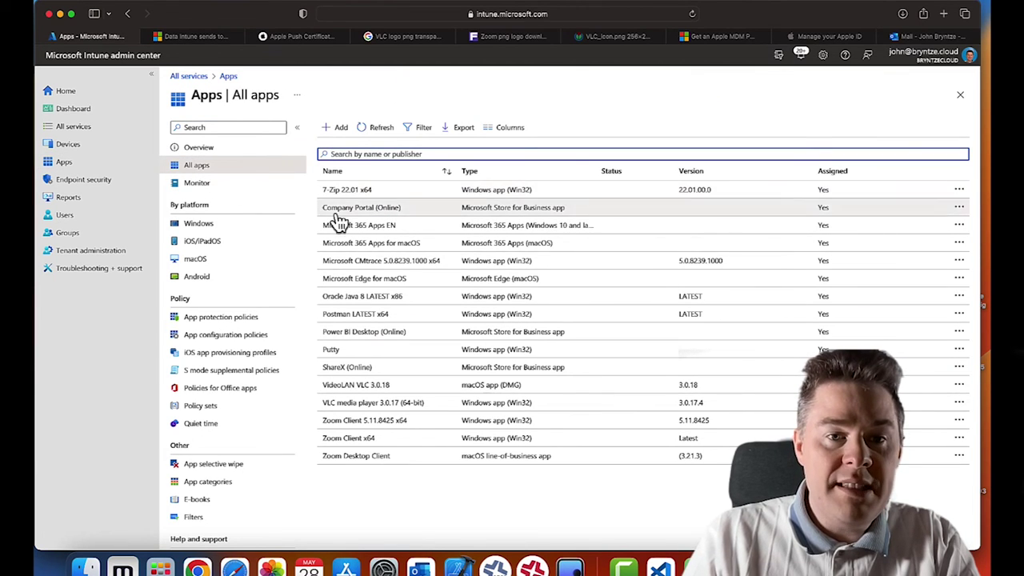
click(196, 259)
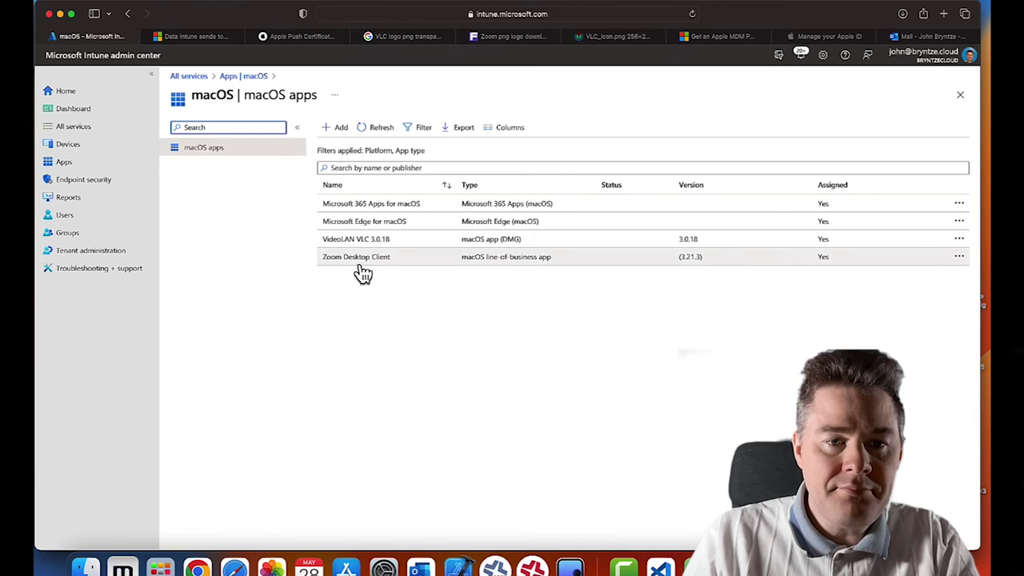
click(353, 260)
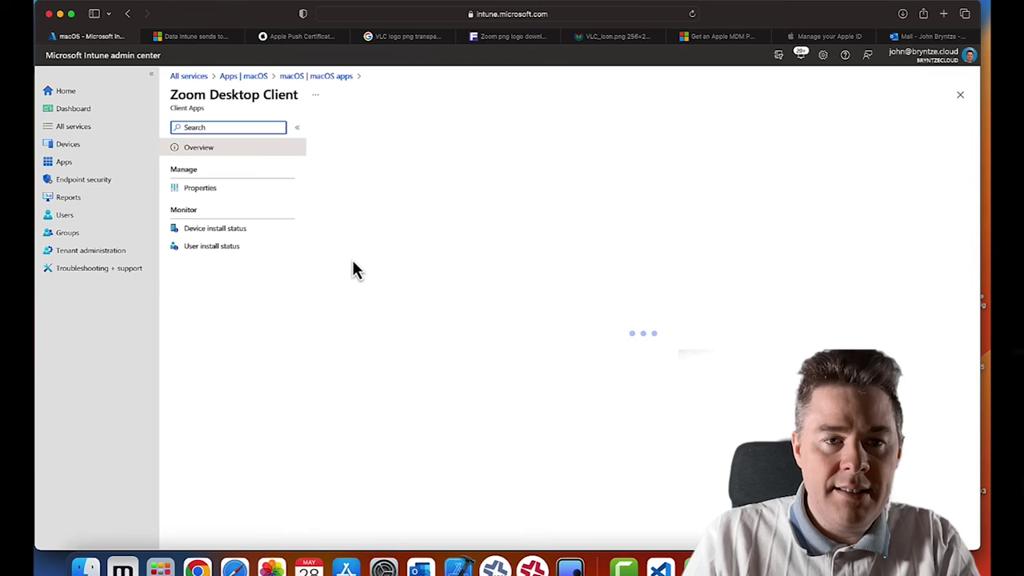
click(202, 192)
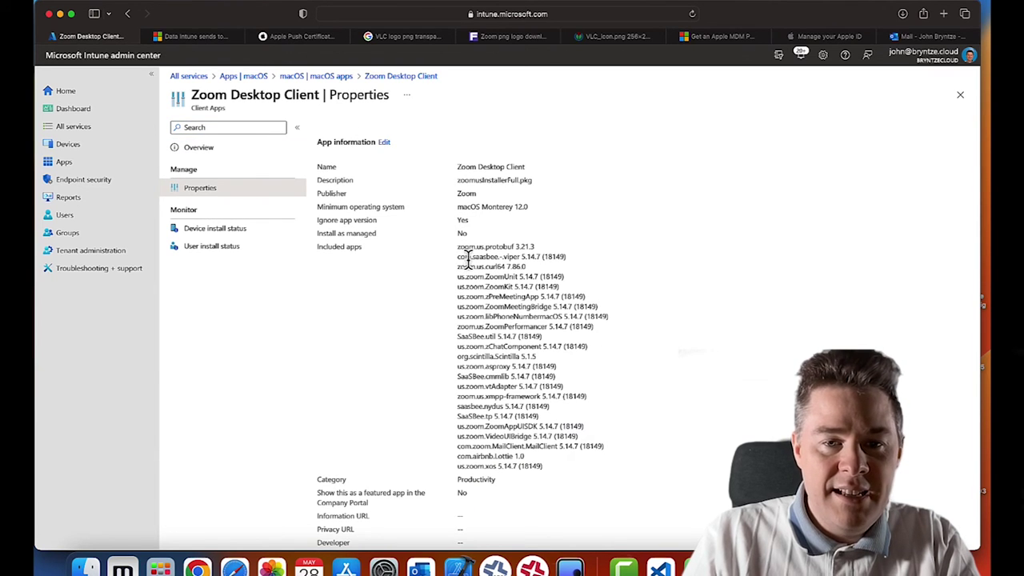
drag(457, 247, 520, 440)
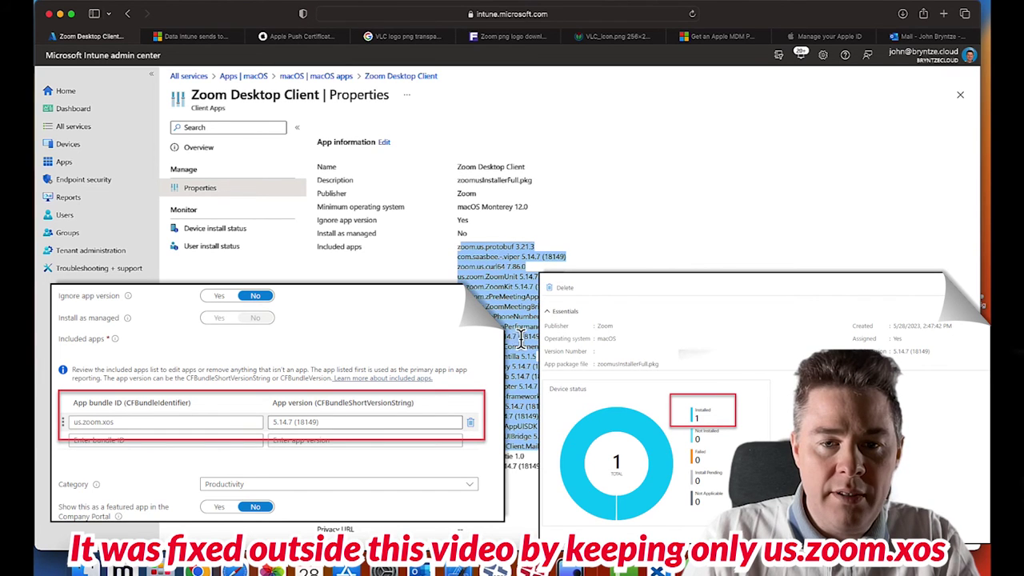
scroll(647, 373, down, 5)
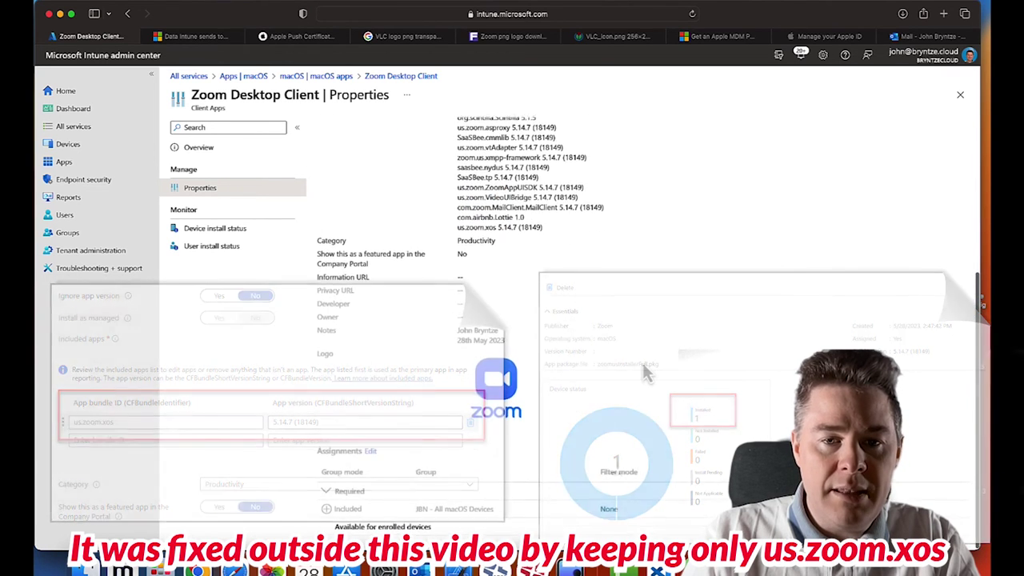
scroll(647, 372, up, 5)
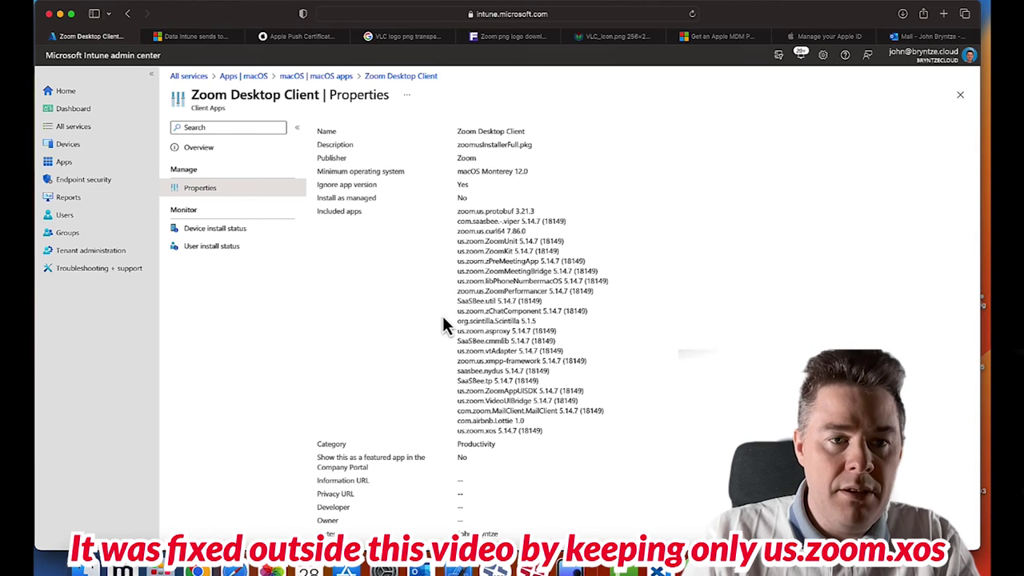
scroll(442, 317, up, 2)
Step: Edit Zoom Desktop Client's app information and remove com.saasbee.-.viper from the included apps
click(384, 141)
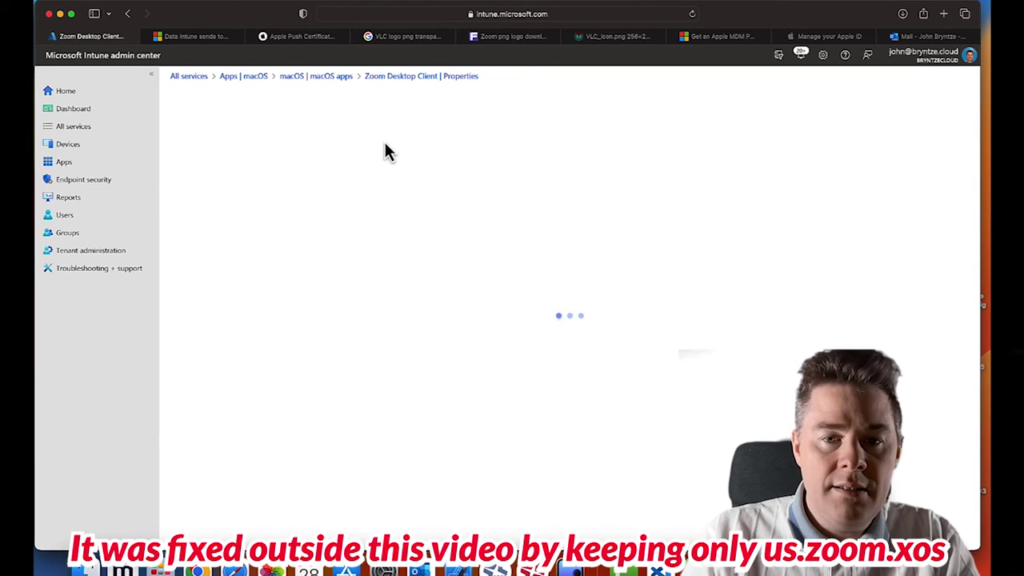
scroll(449, 398, down, 5)
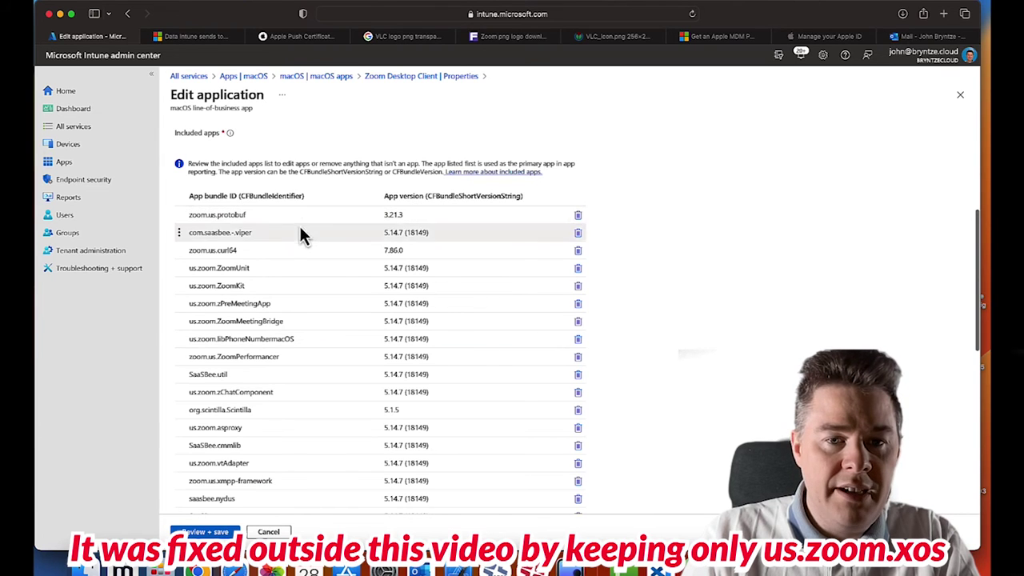
scroll(442, 267, down, 5)
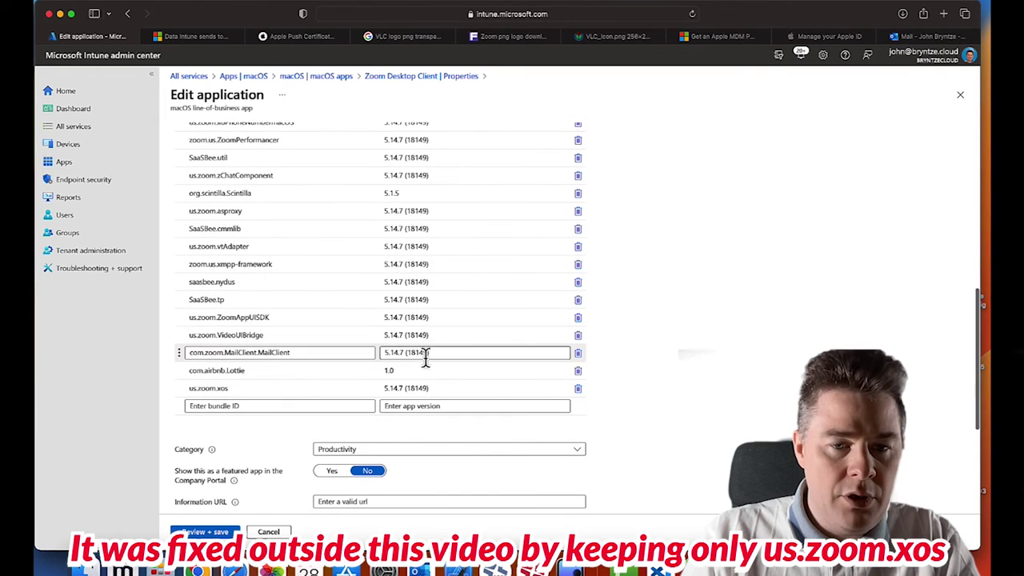
scroll(418, 370, up, 15)
scroll(418, 370, down, 5)
scroll(418, 370, down, 1)
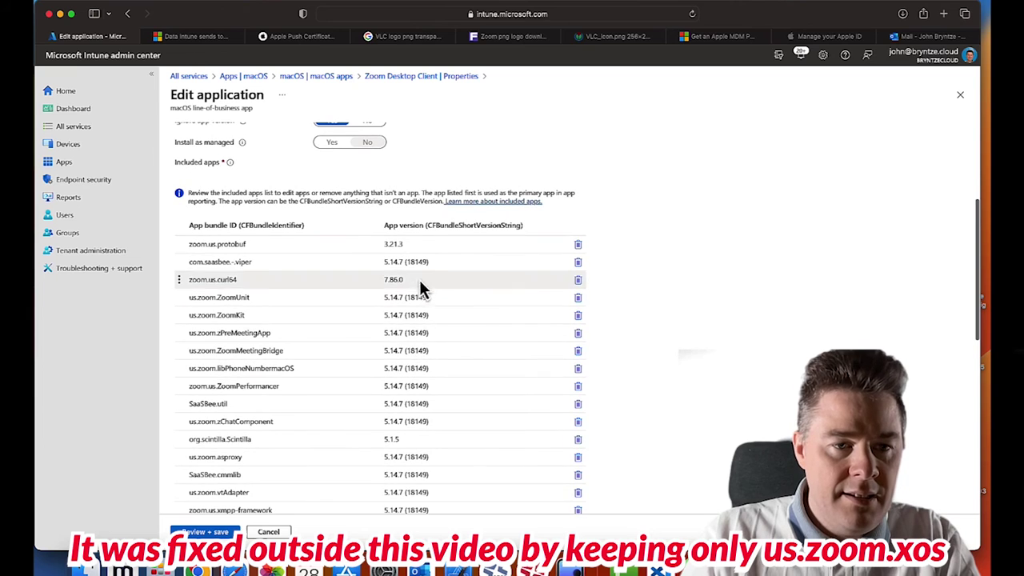
click(578, 266)
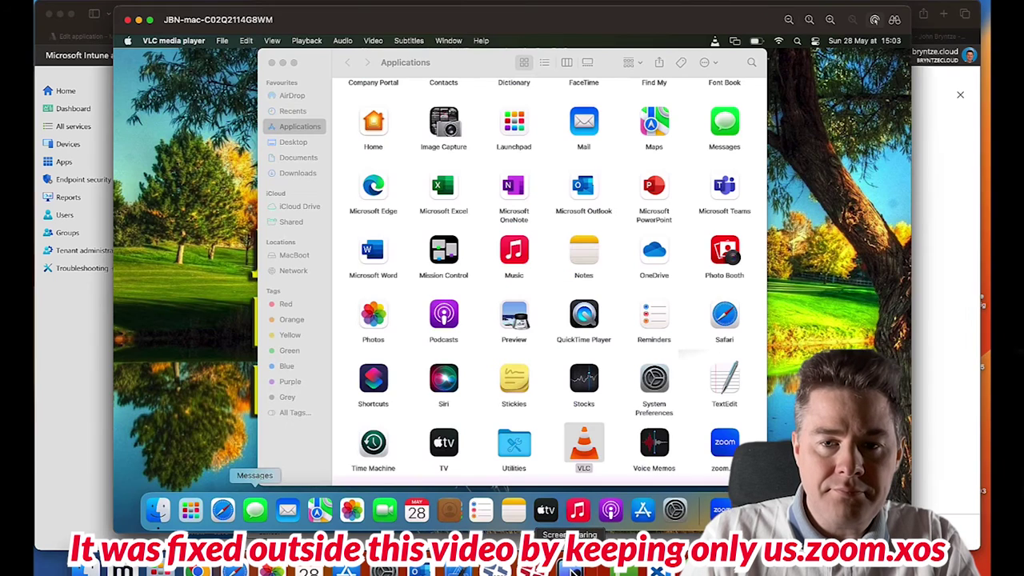
Step: Switch to the managed Mac in Screen Sharing and launch Zoom from the Applications folder
double_click(721, 448)
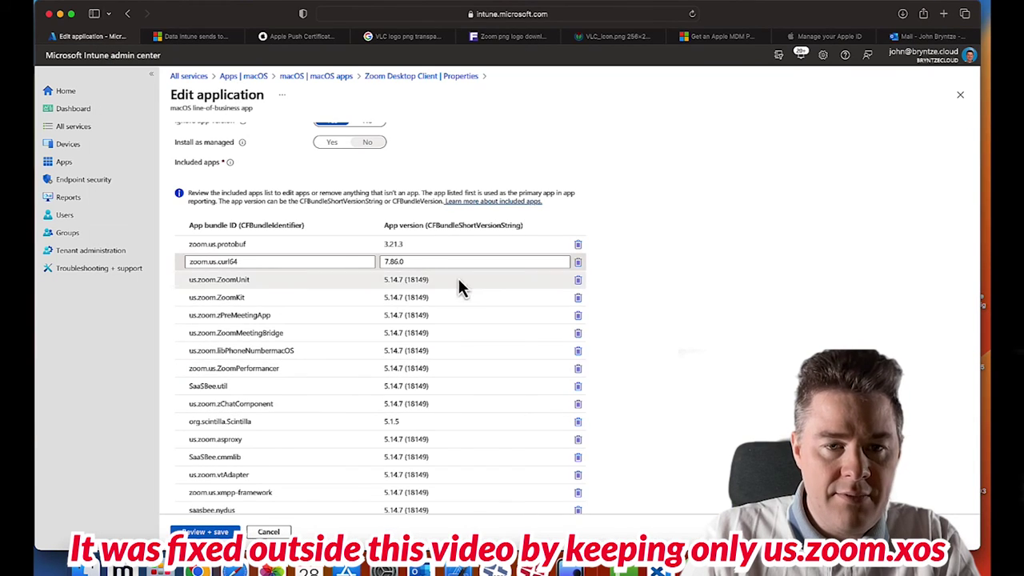
Step: Back in Intune, remove zoom.us.curl64, zoom.us.protobuf, org.scintilla.Scintilla and com.airbnb.Lottie from the included apps
click(578, 264)
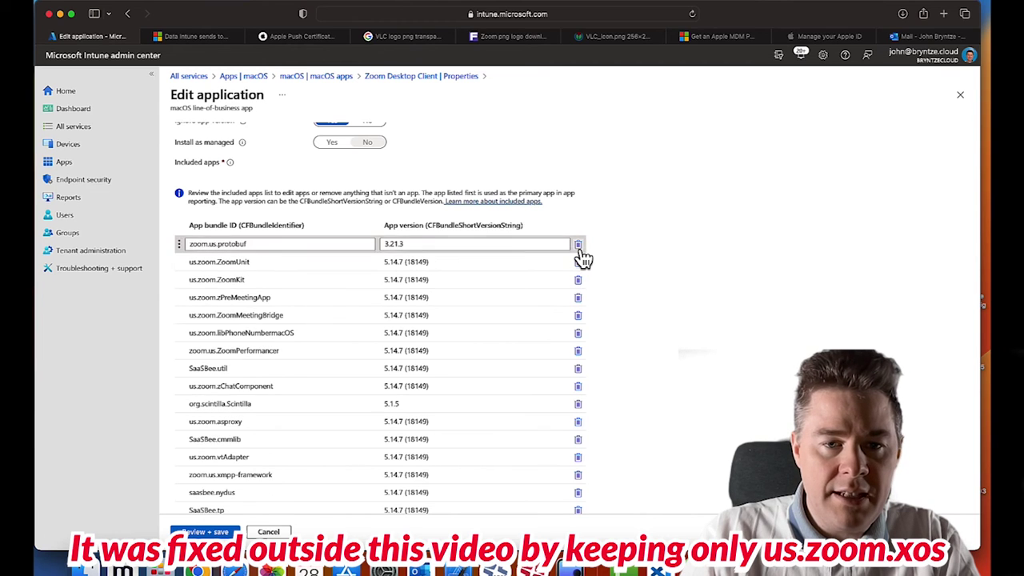
click(577, 244)
click(578, 388)
scroll(557, 423, down, 5)
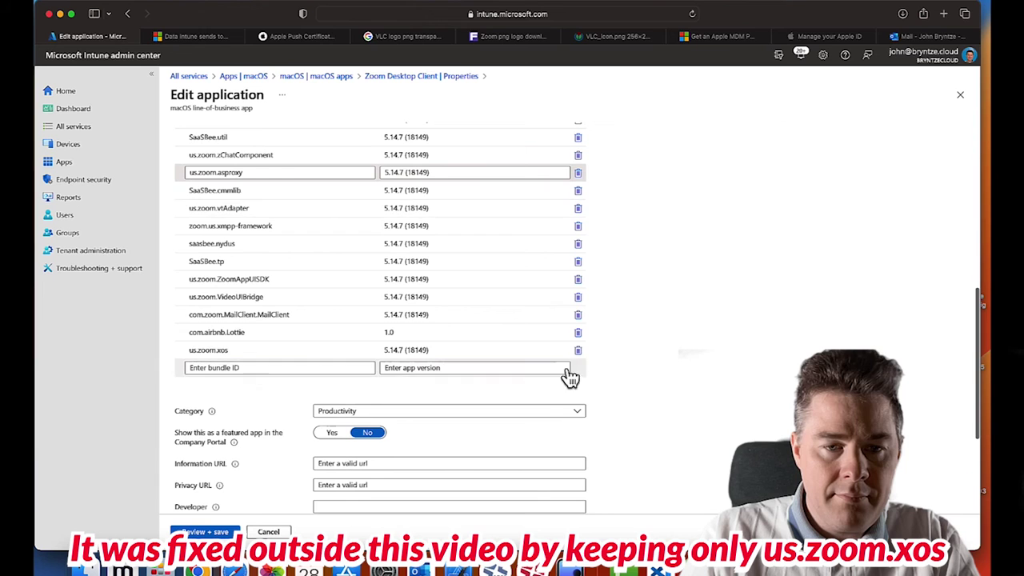
click(577, 335)
scroll(535, 276, up, 5)
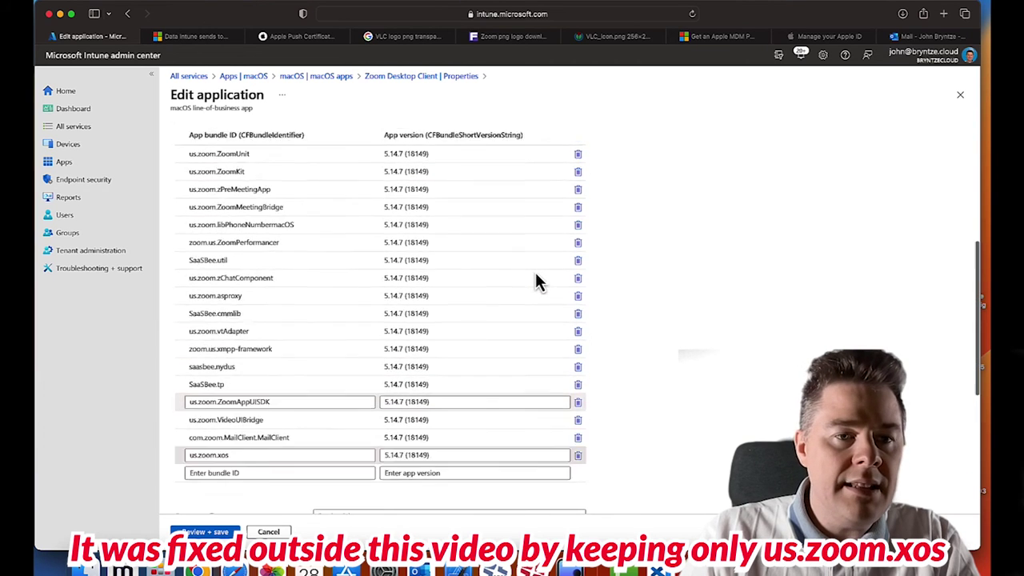
Step: Remove every included app from Zoom Desktop Client except us.zoom.ZoomUnit, us.zoom.ZoomKit, us.zoom.zPreMeetingApp and us.zoom.xos
scroll(533, 279, down, 1)
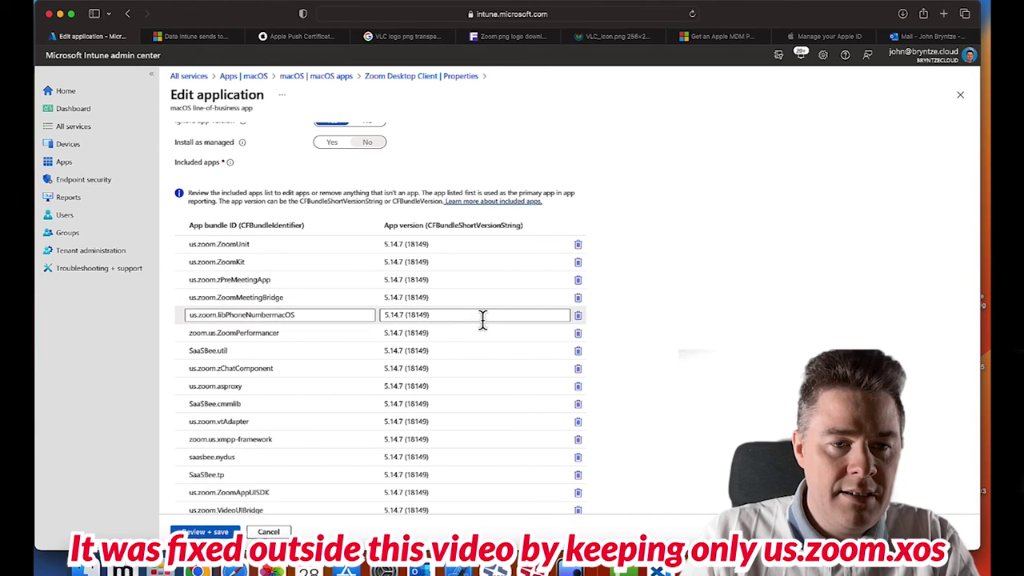
click(578, 317)
click(578, 317)
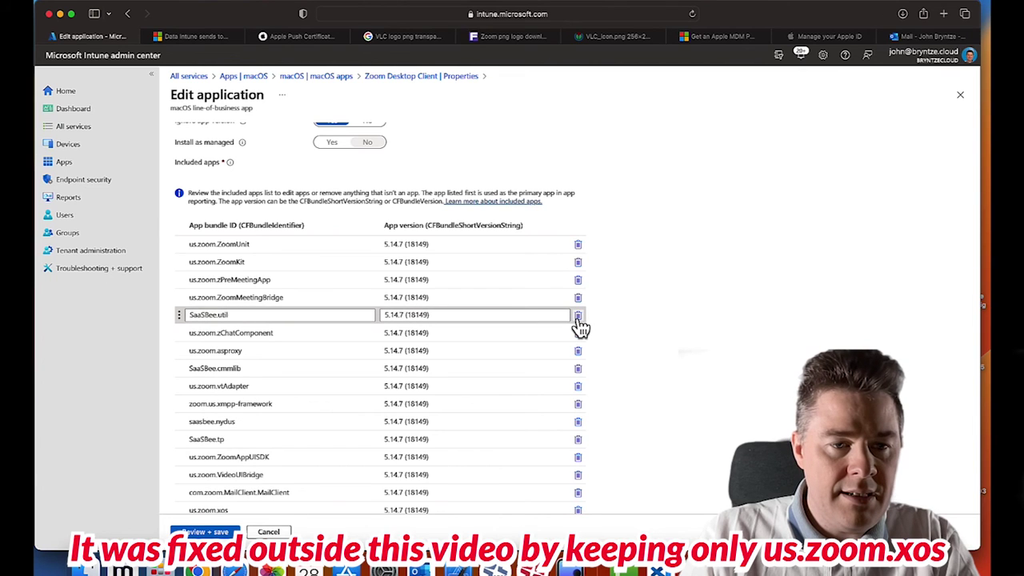
click(577, 317)
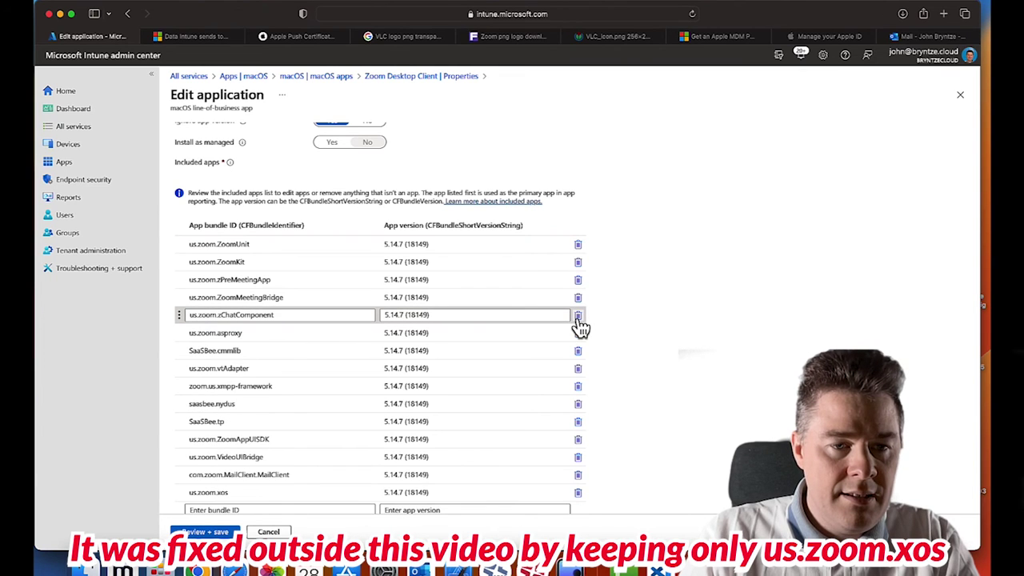
click(578, 316)
click(578, 317)
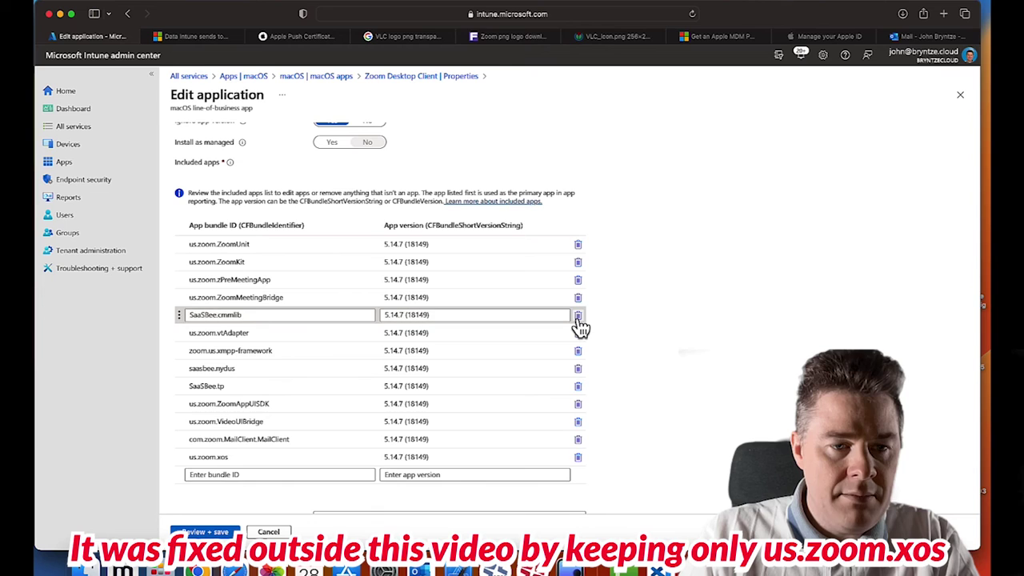
click(578, 317)
click(578, 317)
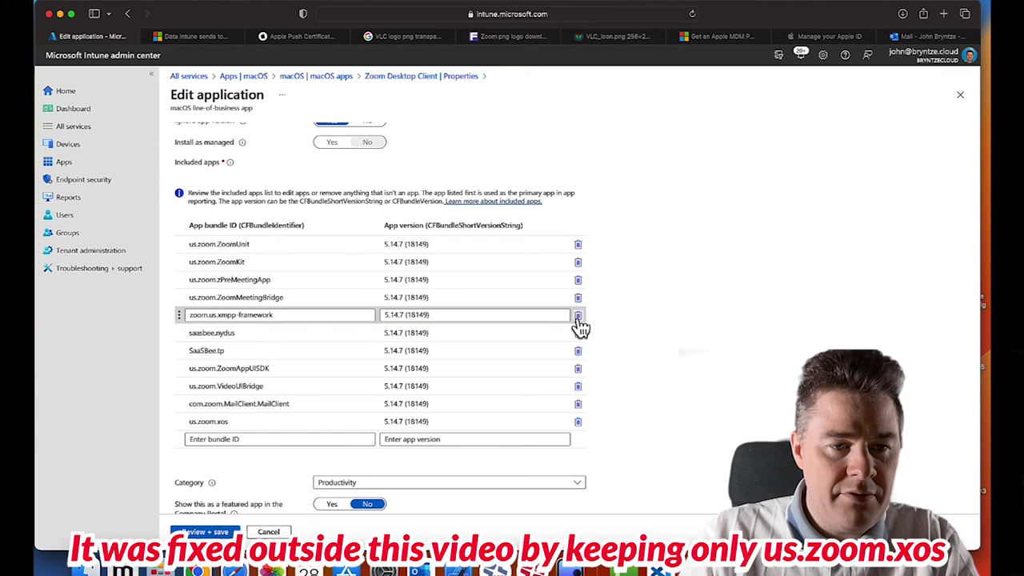
click(578, 316)
click(578, 317)
click(578, 317)
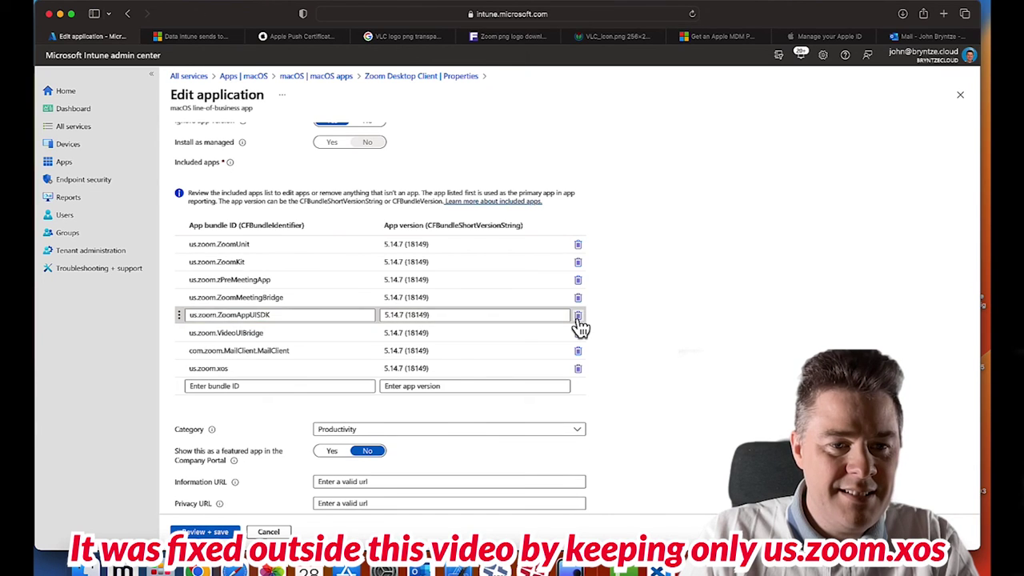
click(577, 317)
click(577, 317)
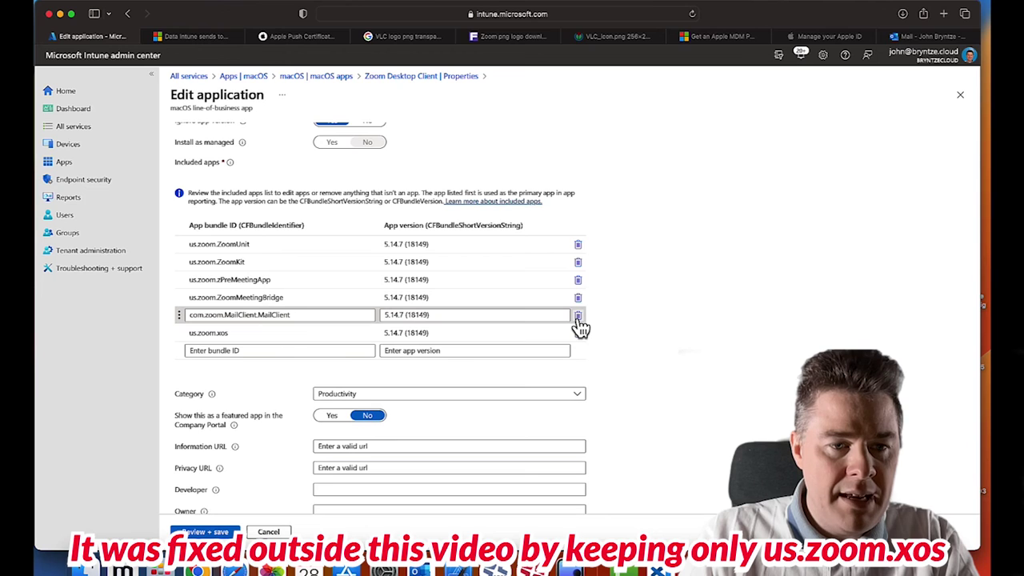
click(578, 317)
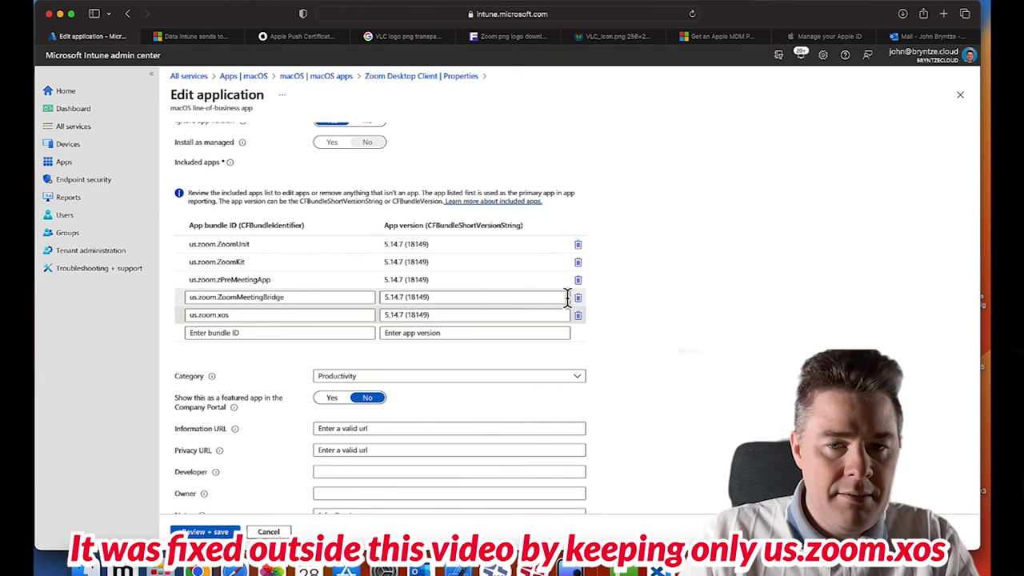
click(578, 299)
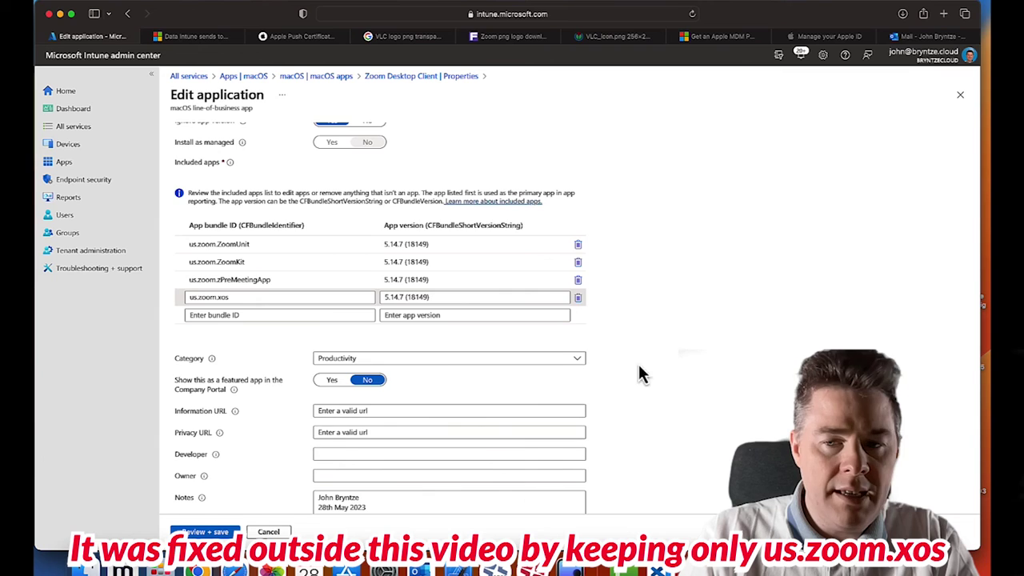
Step: Review and save Zoom Desktop Client's edited app information, and check the saved included apps and package description
scroll(697, 389, down, 3)
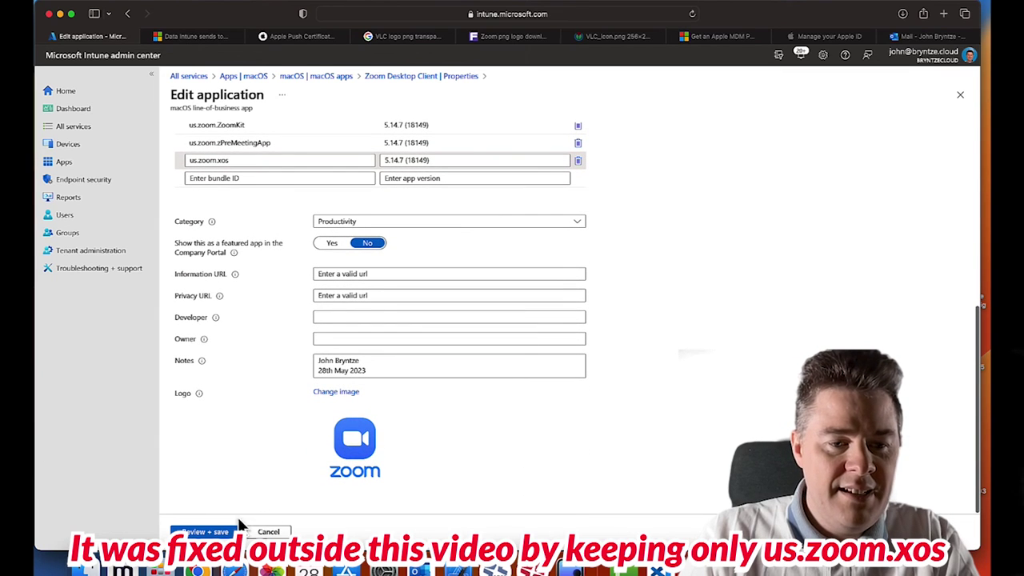
click(218, 533)
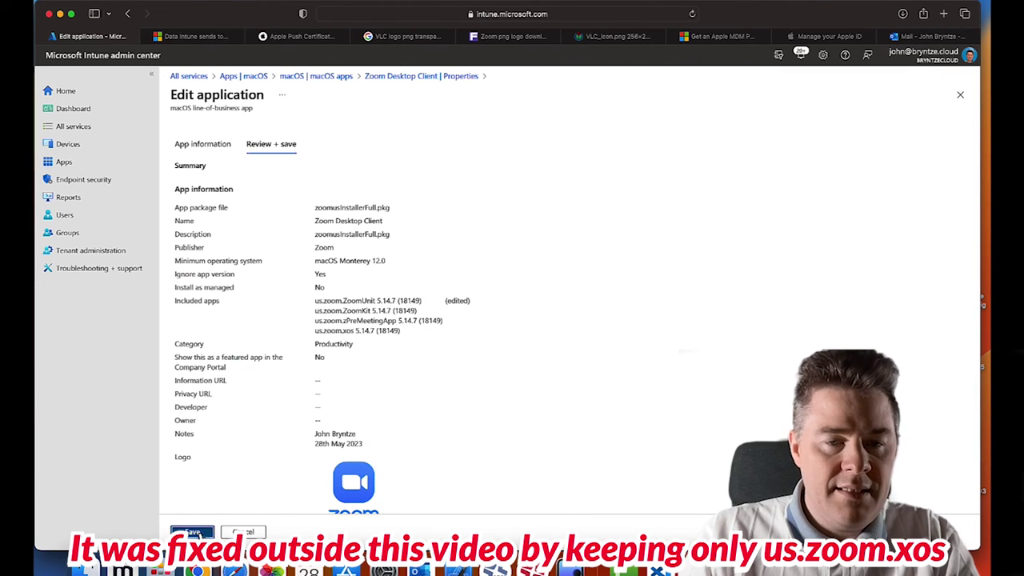
click(199, 534)
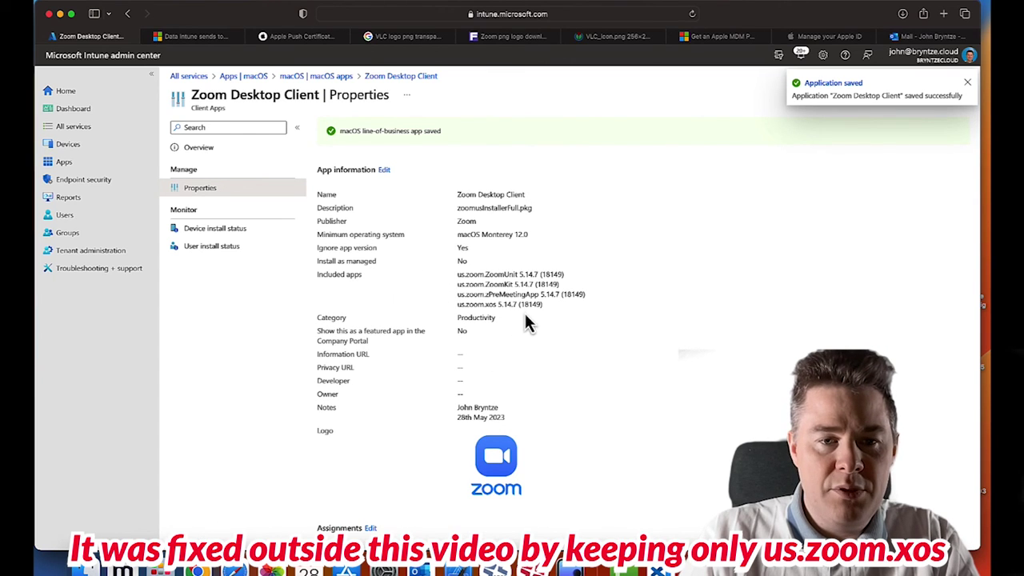
drag(458, 275, 541, 306)
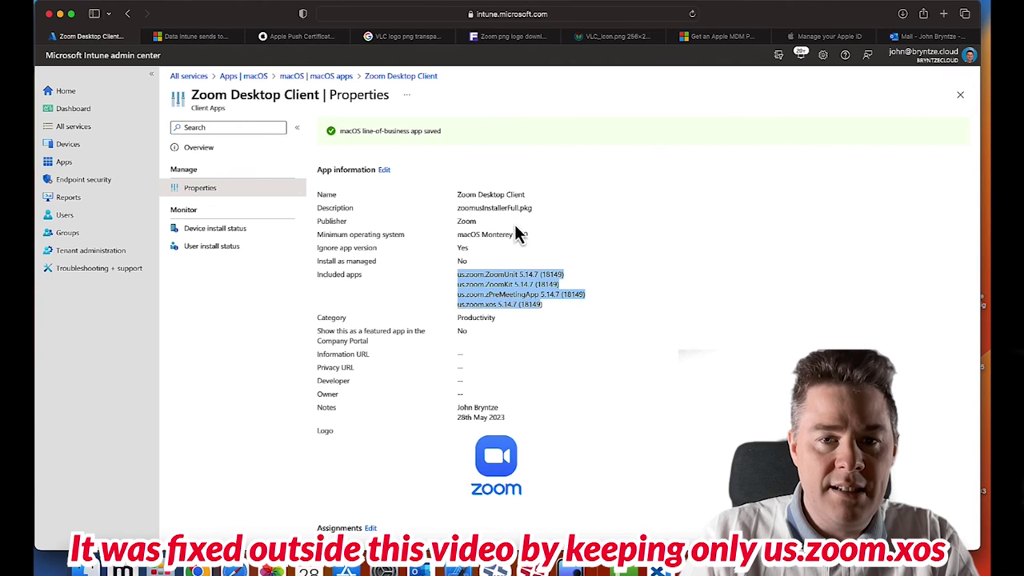
drag(533, 209, 455, 210)
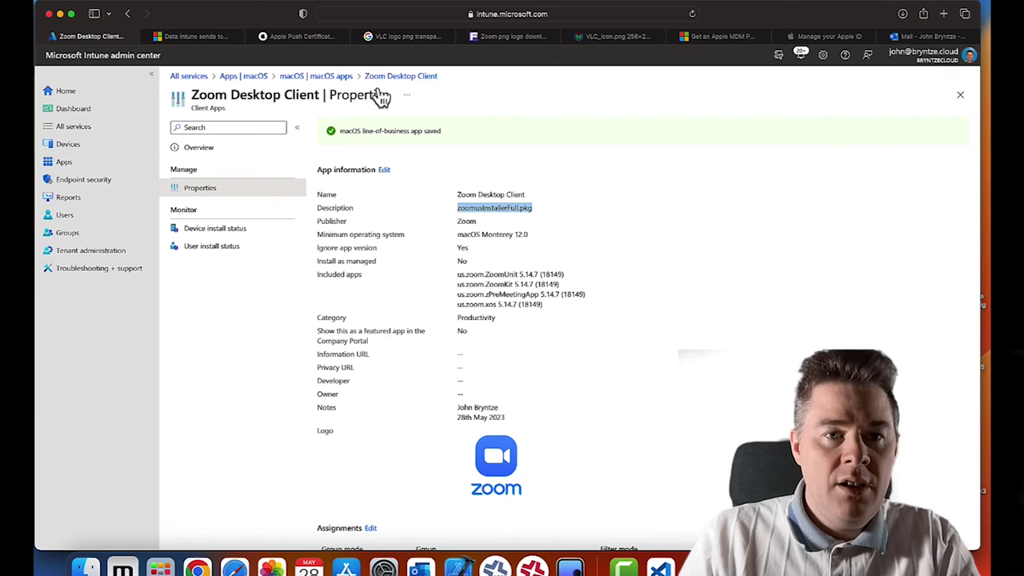
Step: Reopen Zoom Desktop Client from the macOS apps list, check the failed device's install status and app version, and return to the list
click(325, 76)
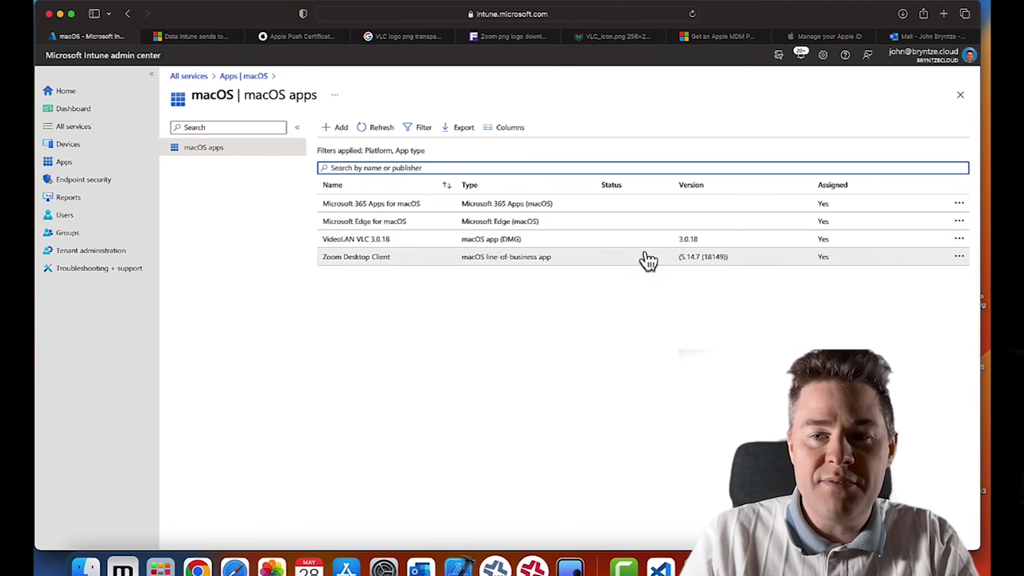
click(367, 259)
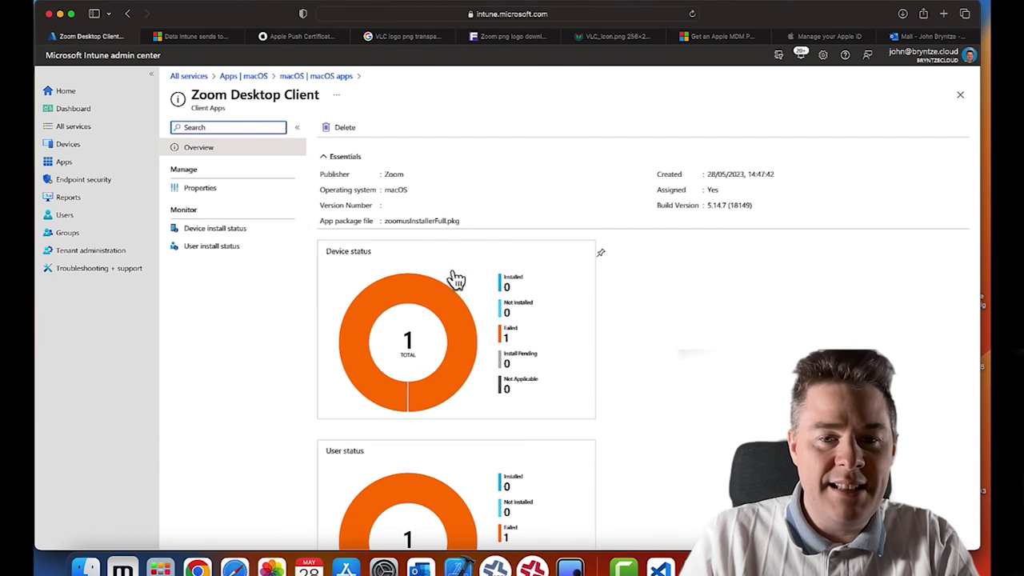
click(507, 337)
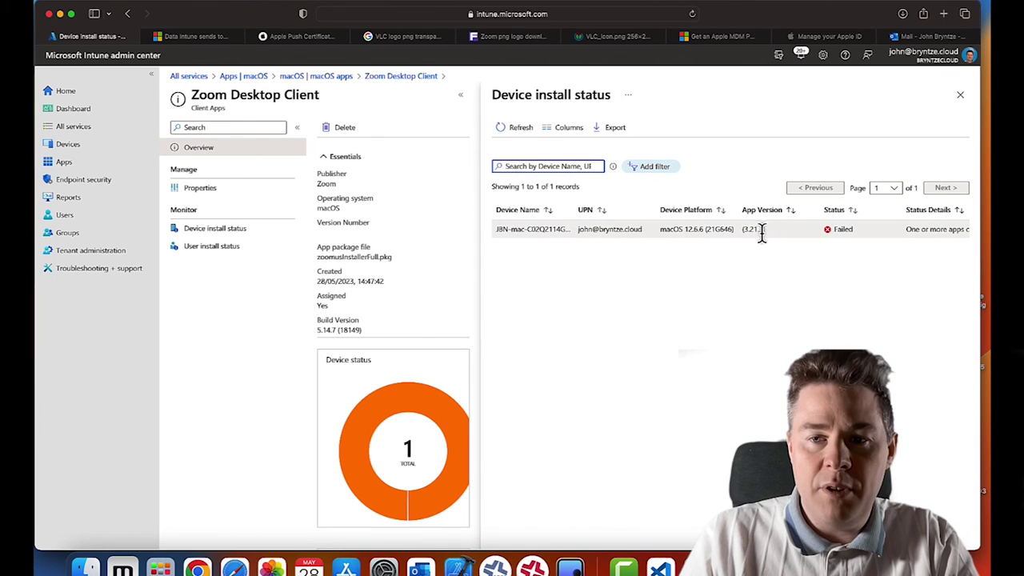
drag(752, 229, 767, 230)
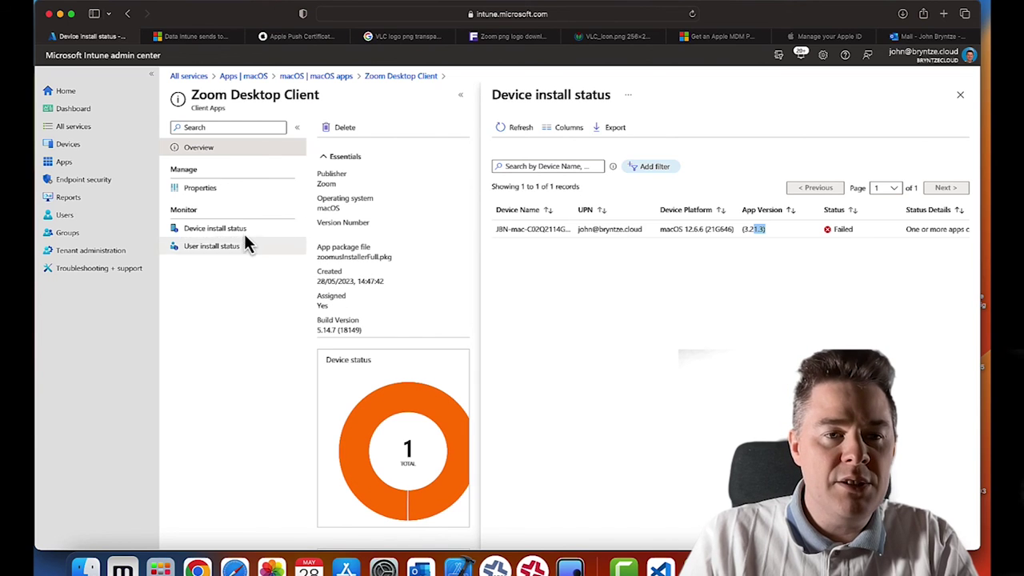
click(385, 79)
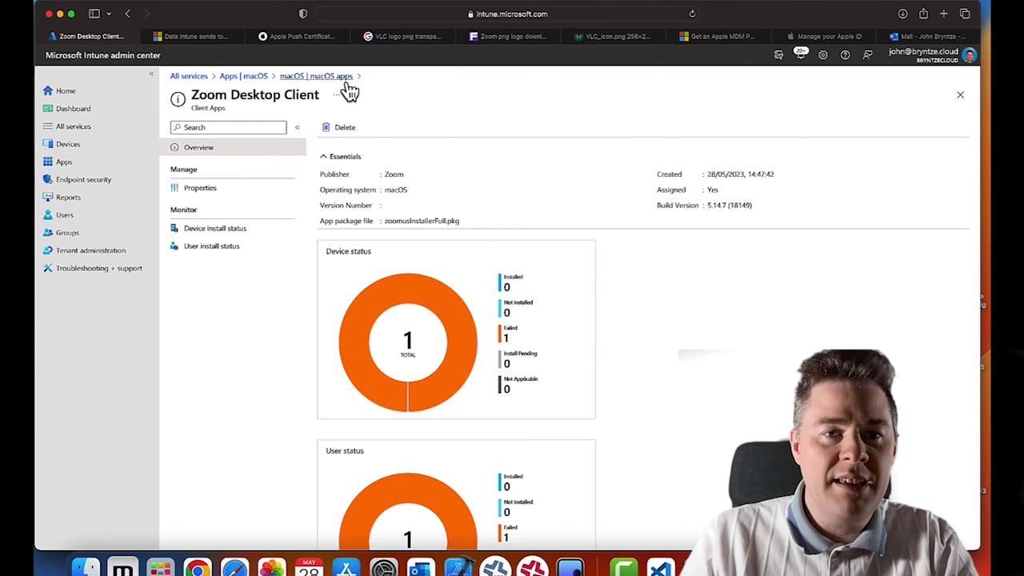
click(336, 77)
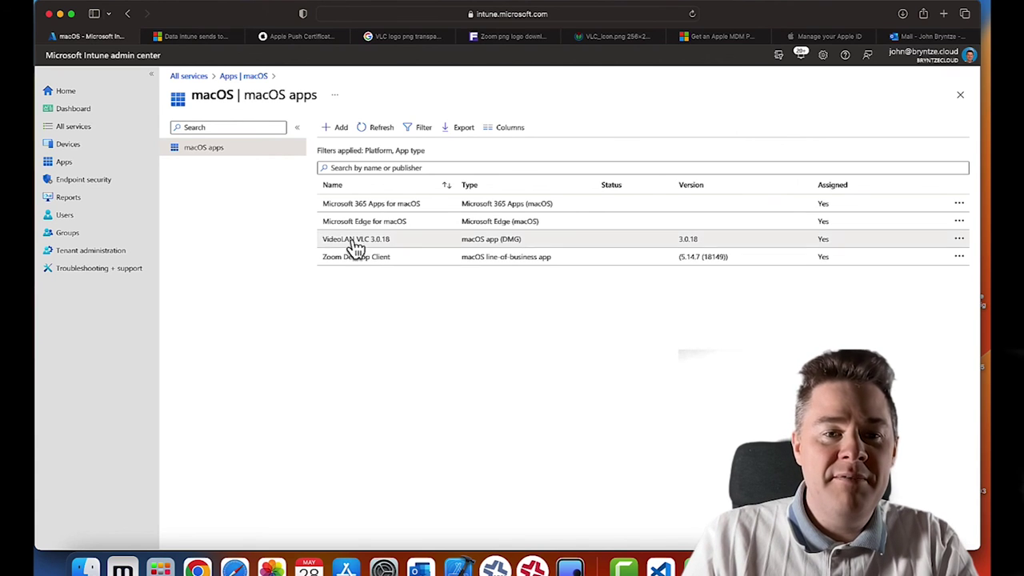
Step: Switch to the managed Mac in Screen Sharing, close Zoom, and check the Applications folder for Microsoft Edge, the Microsoft 365 apps, VLC and Zoom
click(570, 567)
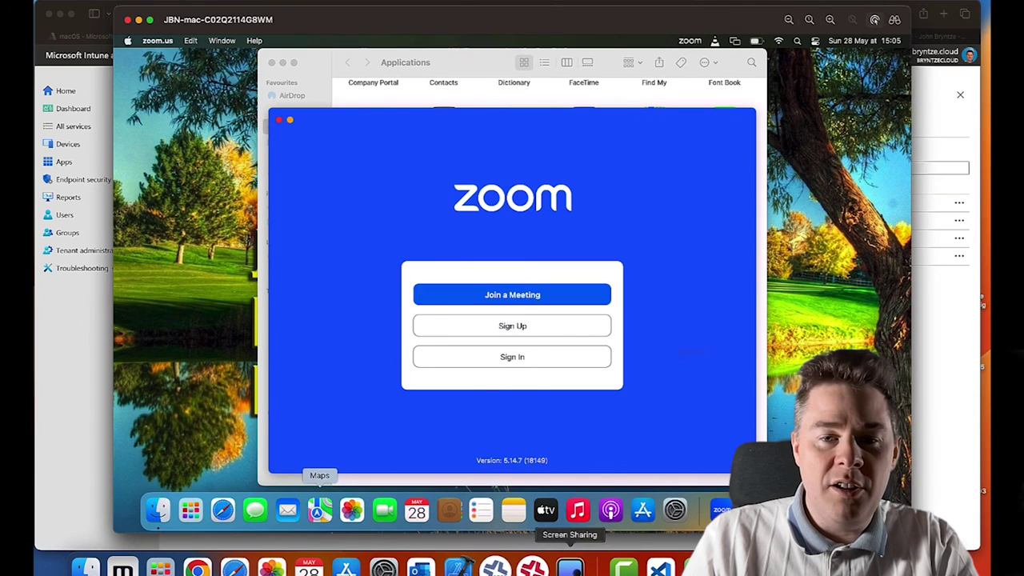
click(279, 120)
click(375, 190)
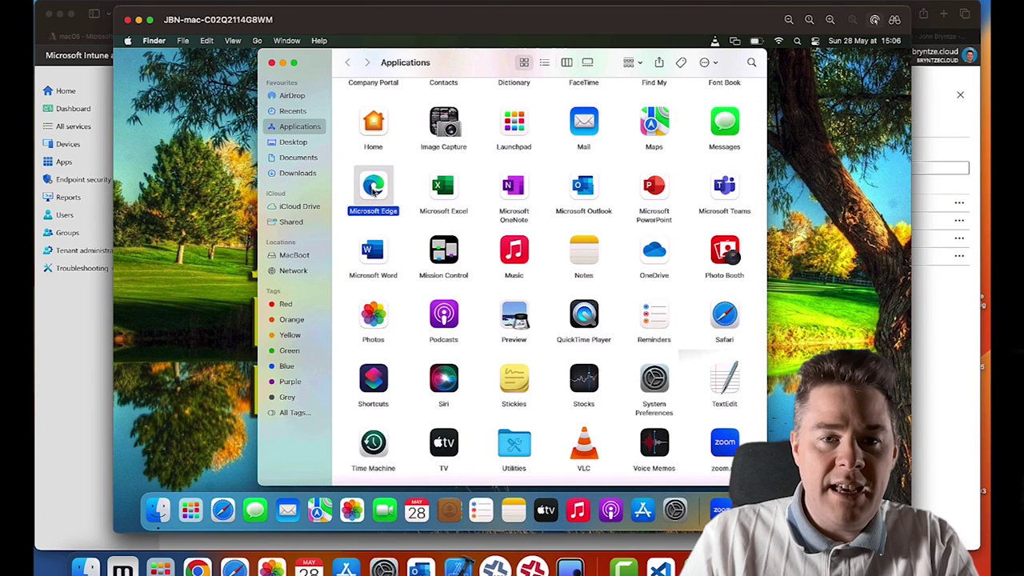
click(454, 190)
click(523, 200)
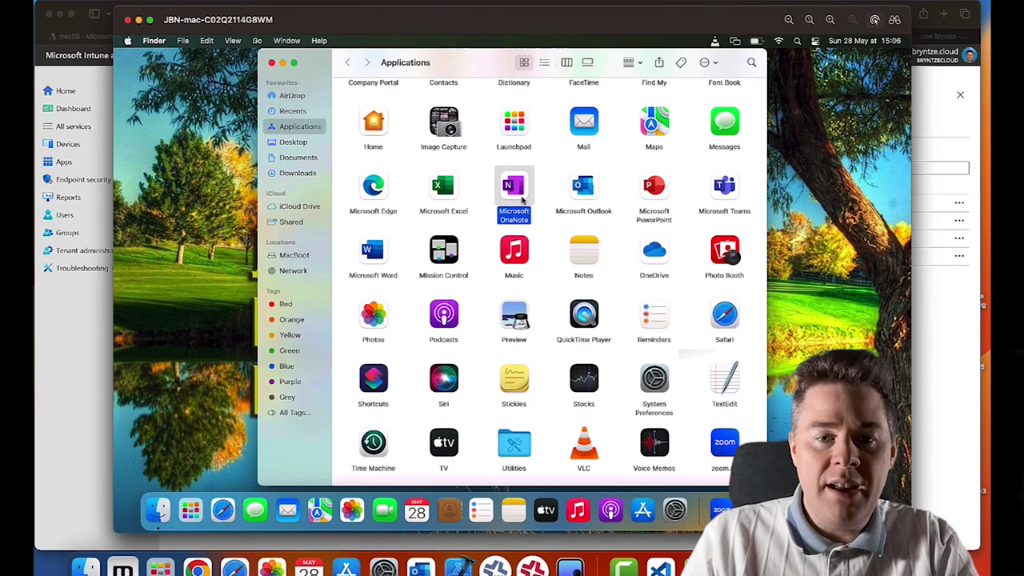
click(585, 454)
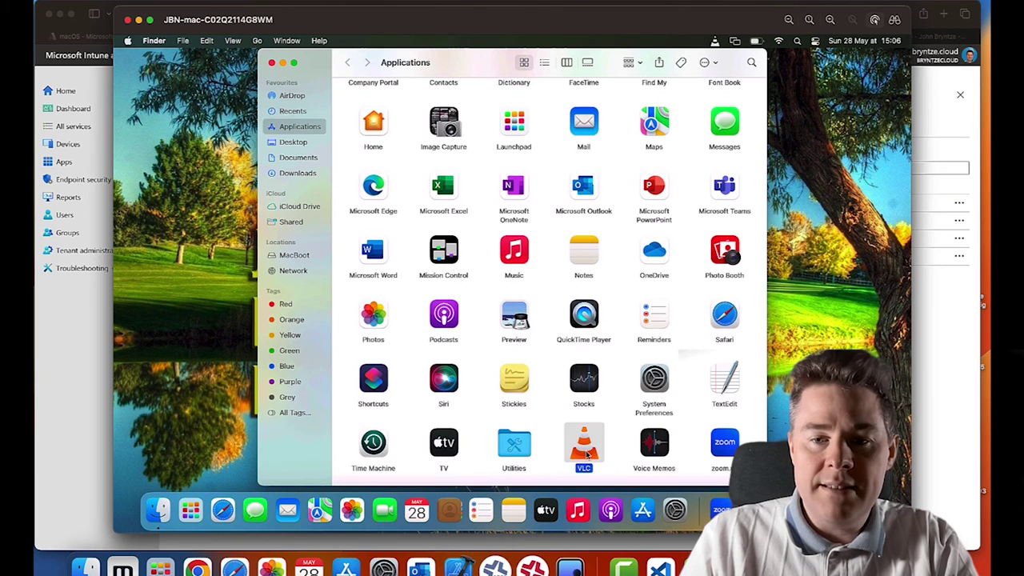
click(725, 450)
scroll(560, 256, up, 4)
scroll(560, 255, down, 4)
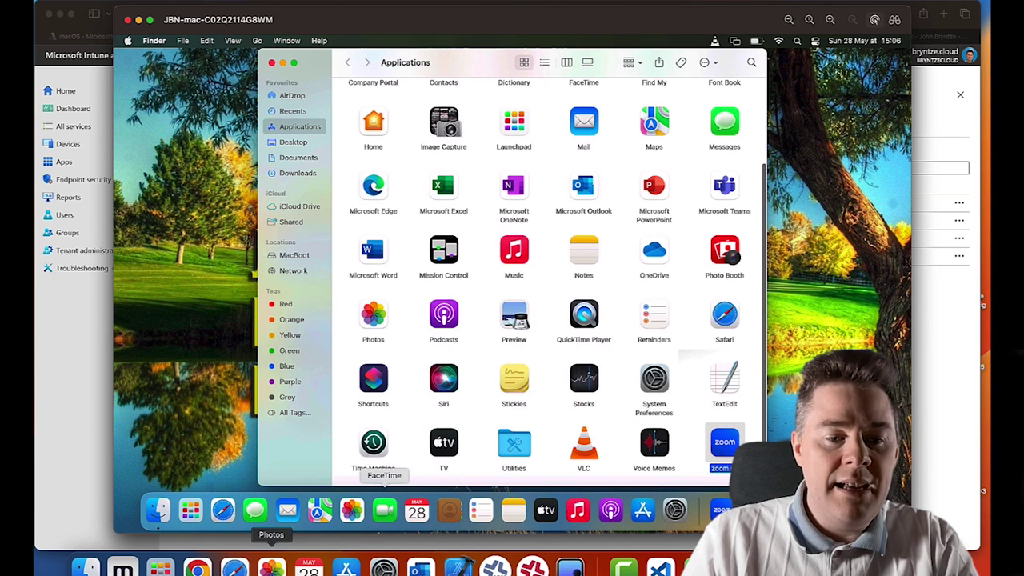
Step: Switch back to Intune in Safari and open the macOS devices page
click(235, 566)
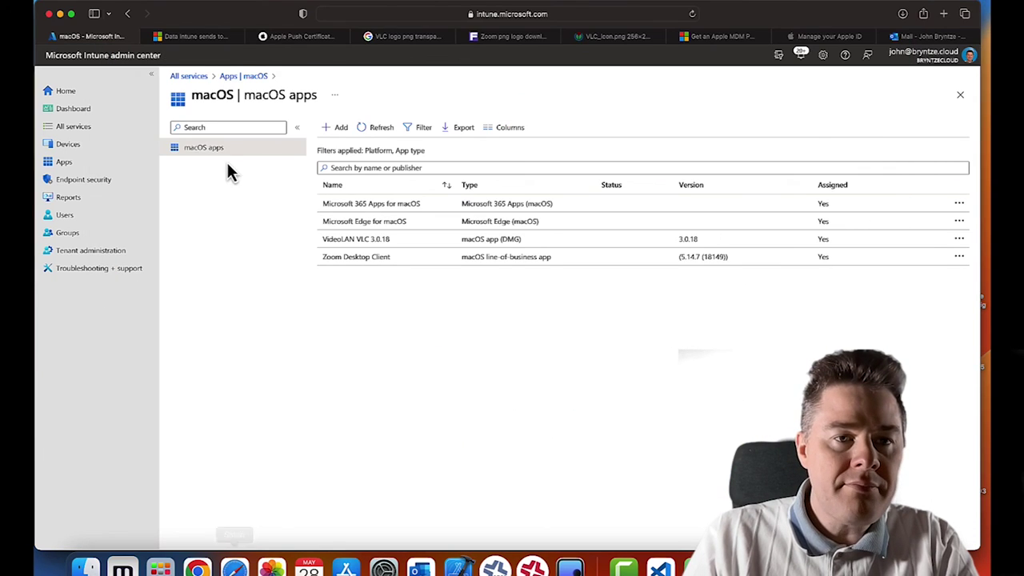
click(67, 147)
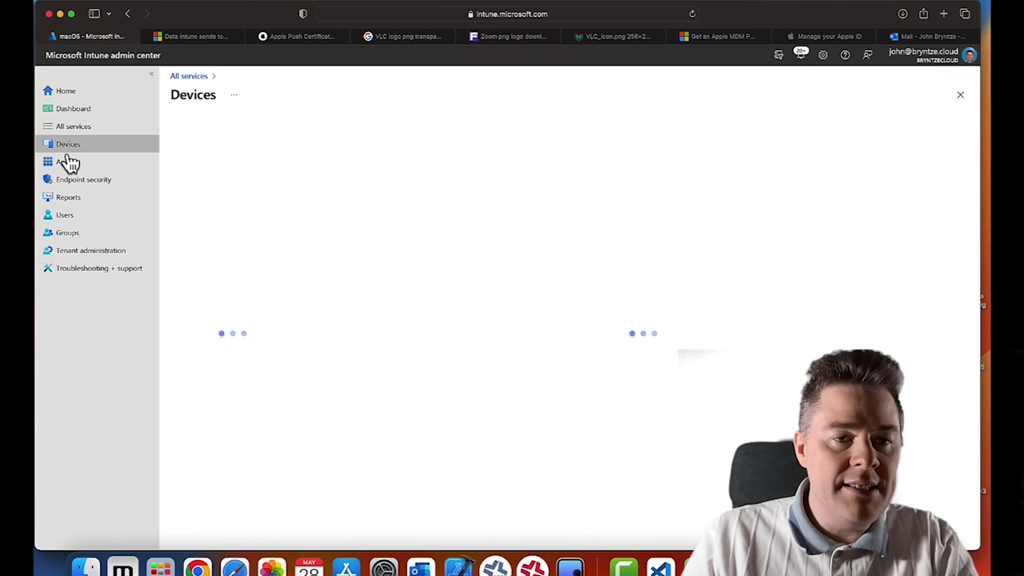
click(196, 259)
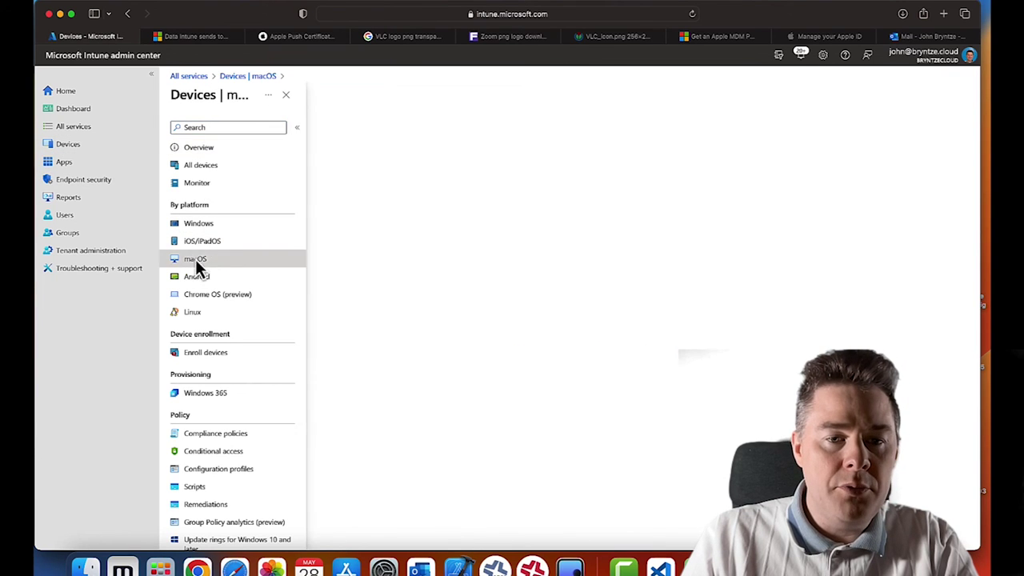